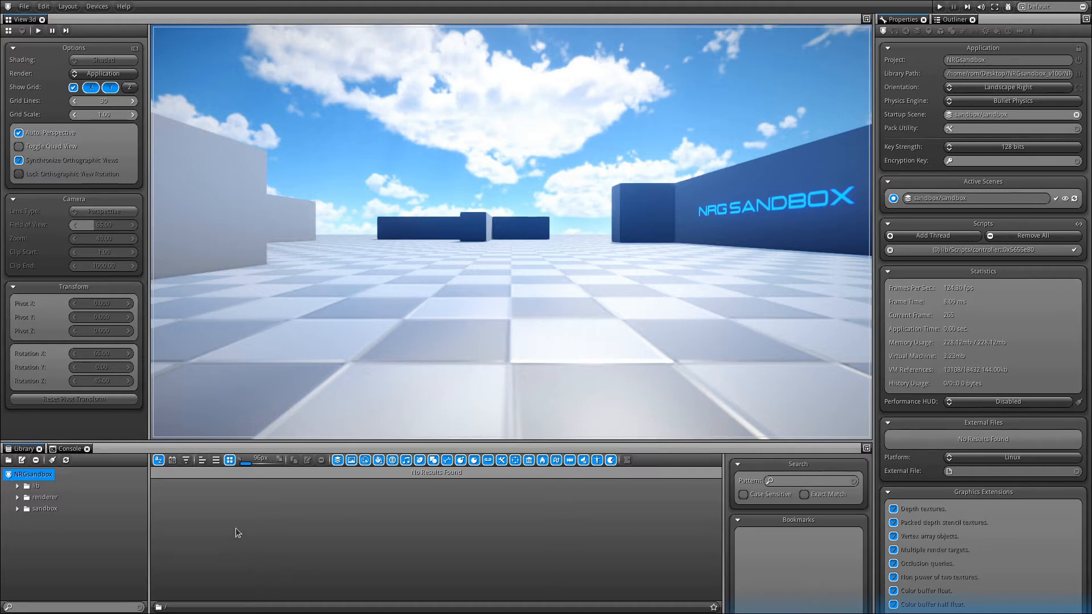
Step: Choose suzanne.dae from the NRGsandbox_v100 folder on the Desktop as the COLLADA file to import
{"action": "left_click", "coordinate": [182, 6]}
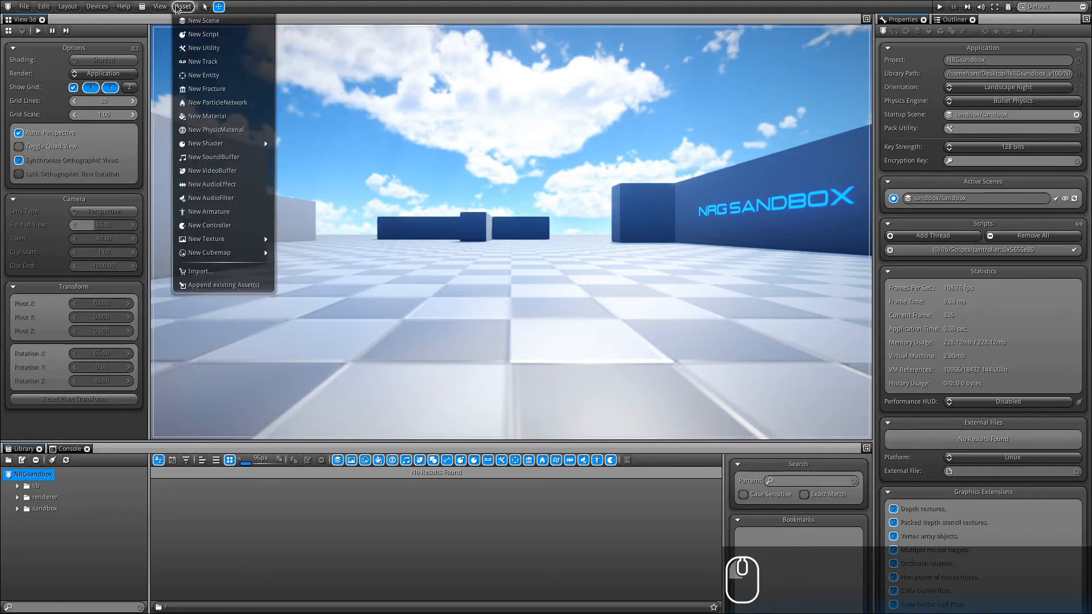
{"action": "left_click", "coordinate": [193, 271]}
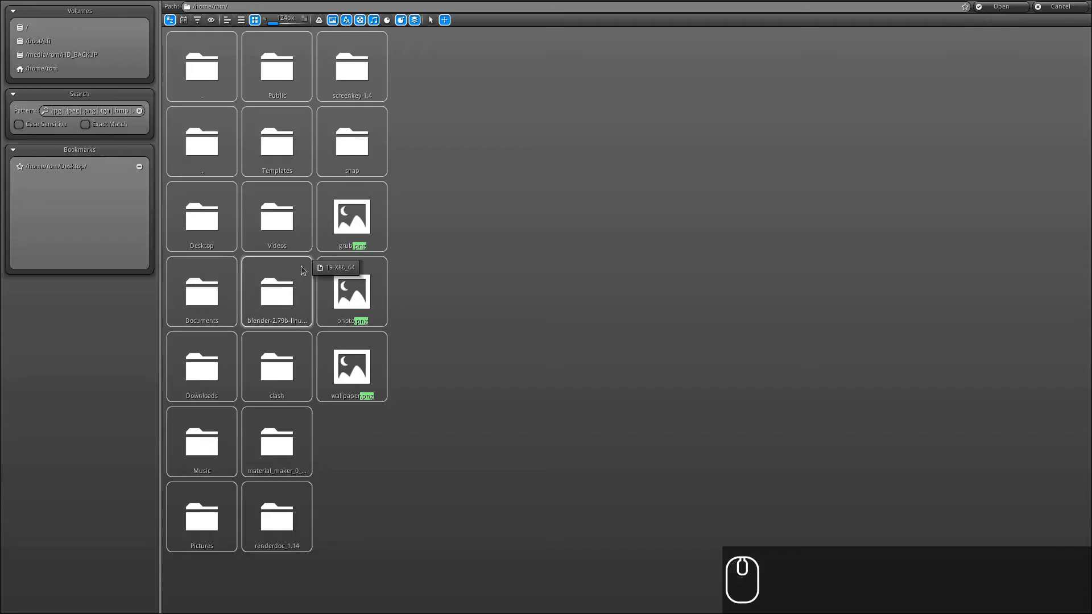
{"action": "double_click", "coordinate": [202, 216]}
{"action": "double_click", "coordinate": [210, 364]}
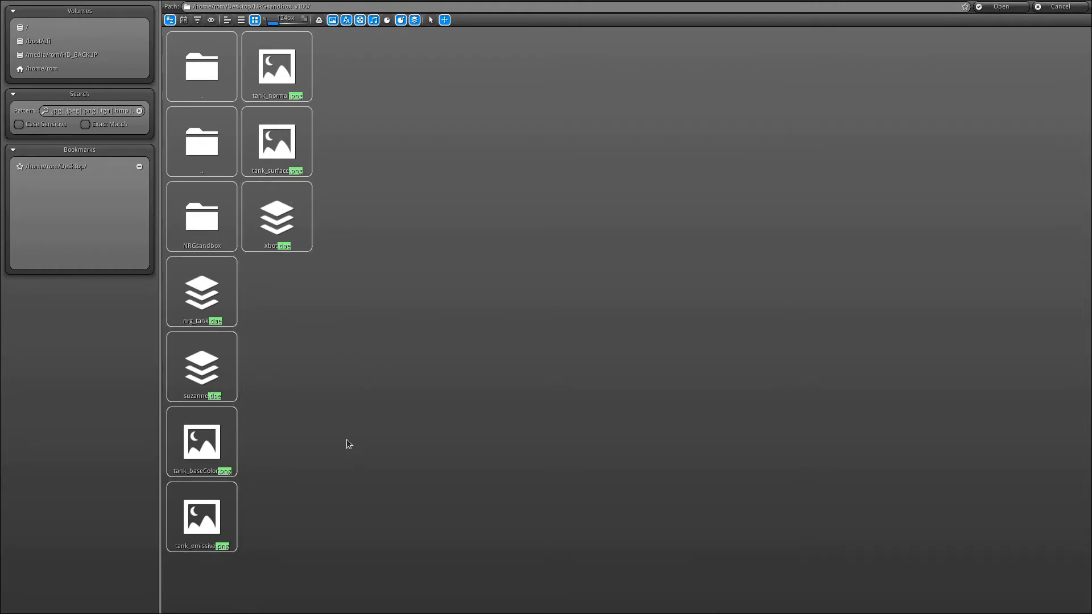
{"action": "left_click", "coordinate": [190, 370]}
{"action": "left_click", "coordinate": [1000, 13]}
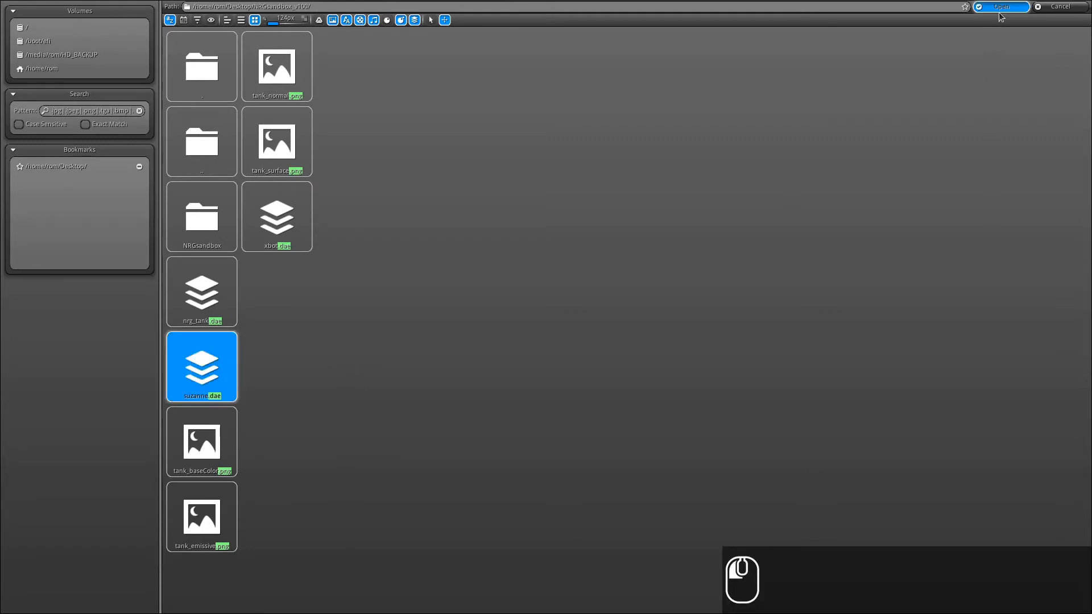
{"action": "left_click", "coordinate": [1000, 13]}
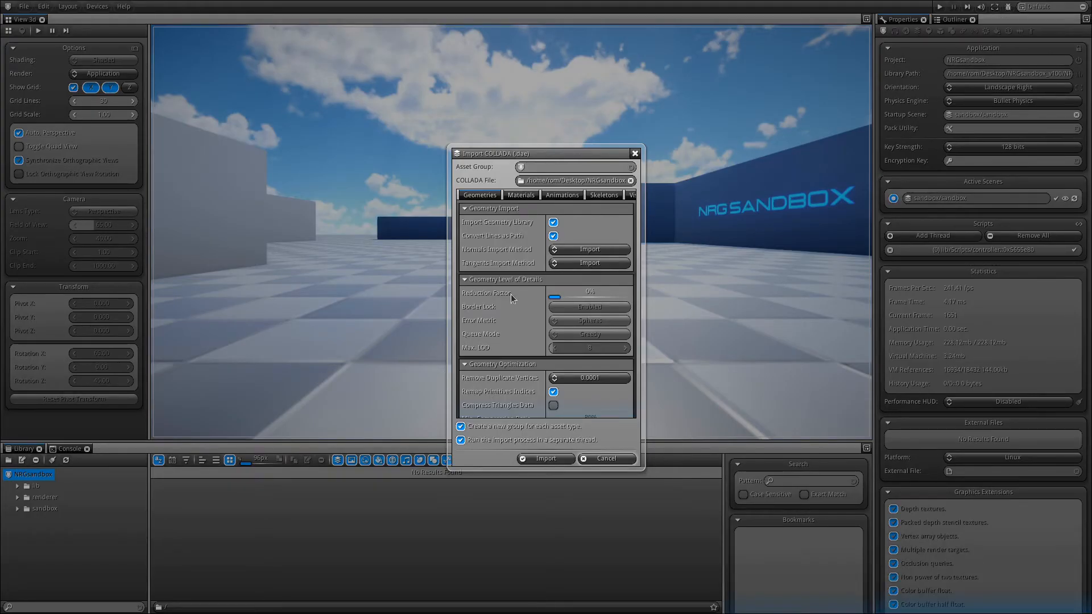
Step: Turn off the per-type asset groups and exclude the material, animation and skeleton libraries from the COLLADA import
{"action": "left_click", "coordinate": [506, 428]}
{"action": "left_click", "coordinate": [525, 197]}
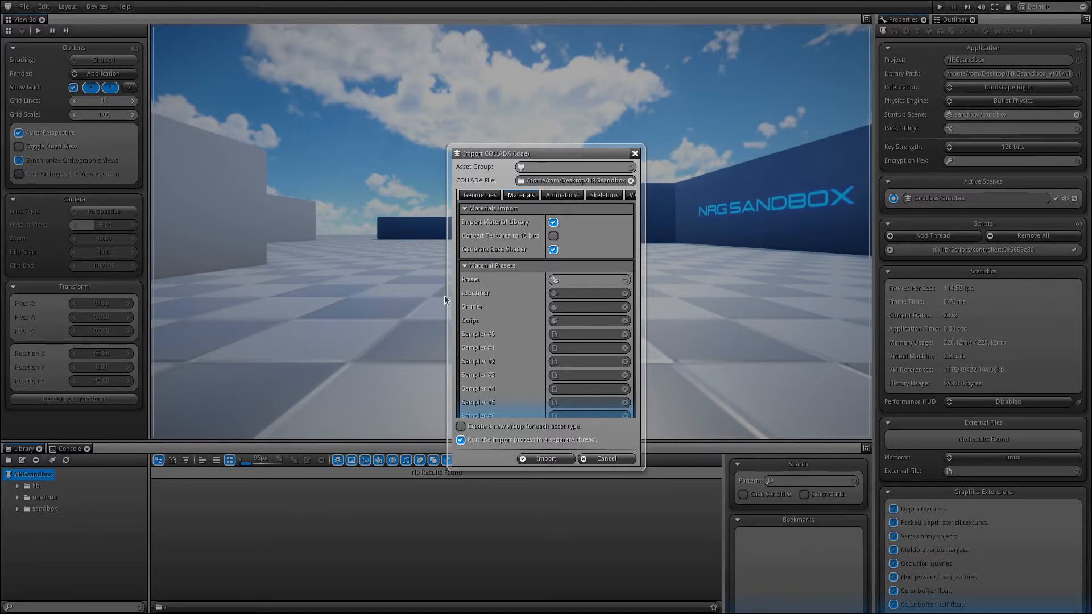
{"action": "left_click", "coordinate": [553, 222]}
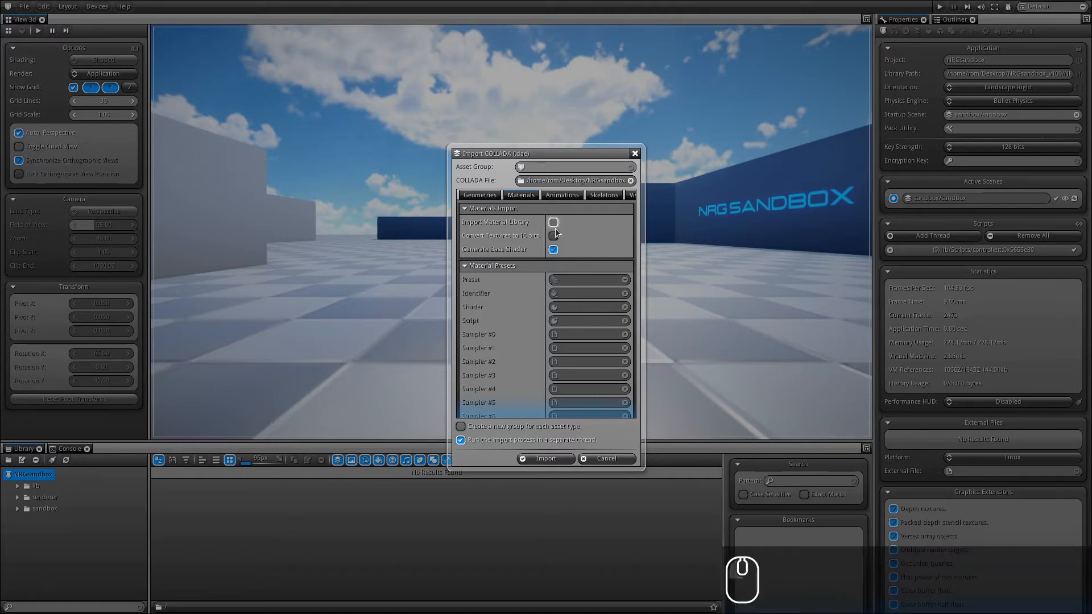
{"action": "left_click", "coordinate": [563, 195]}
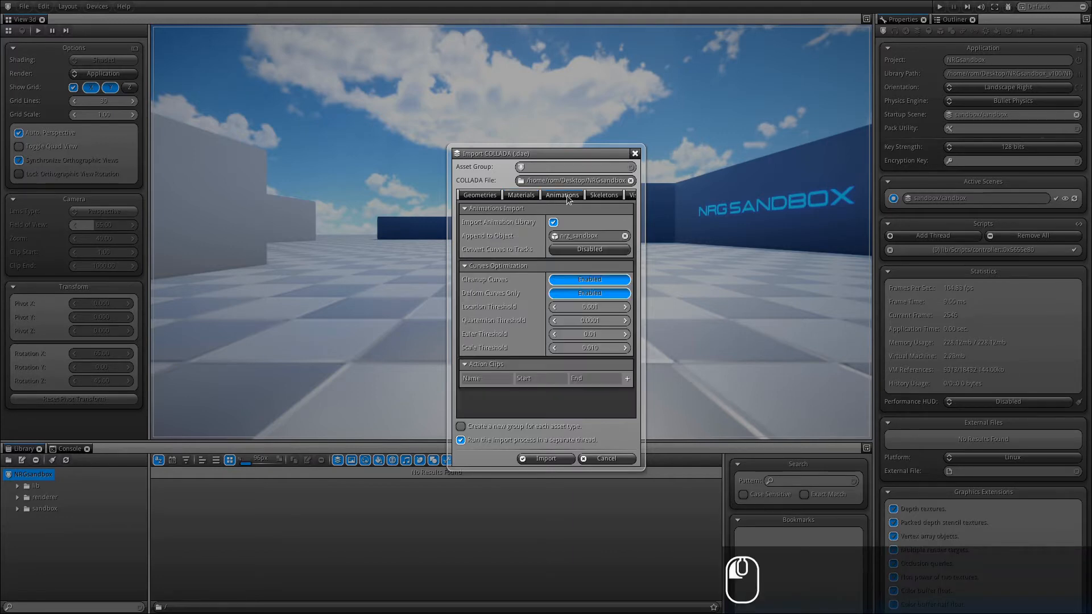
{"action": "left_click", "coordinate": [553, 222]}
{"action": "left_click", "coordinate": [601, 195]}
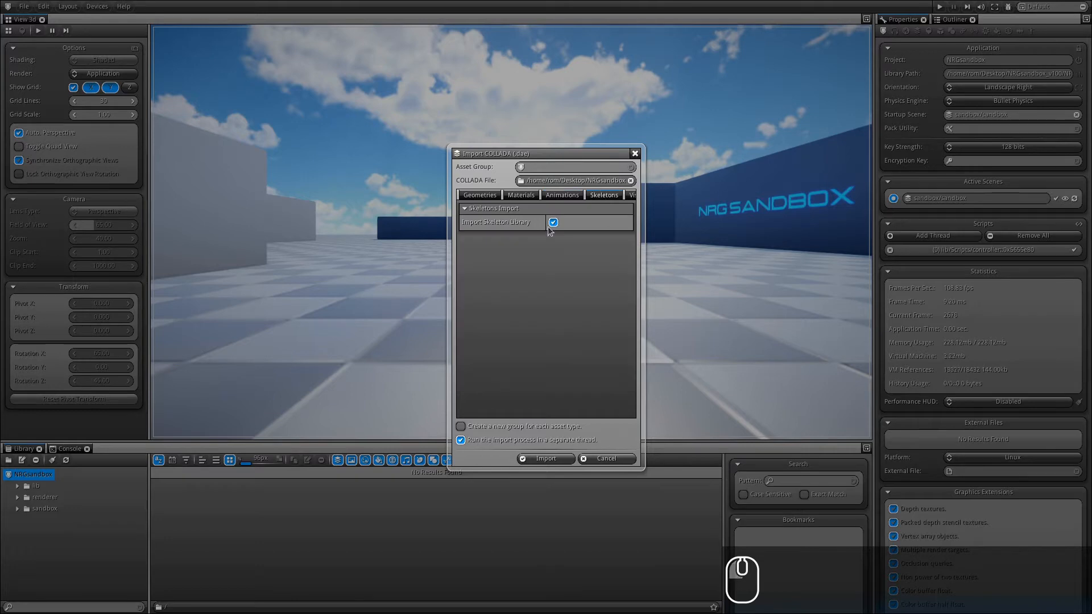
{"action": "left_click", "coordinate": [553, 223]}
Step: Add the geometry render layer to the visual scene import options and import the model
{"action": "left_click", "coordinate": [563, 196]}
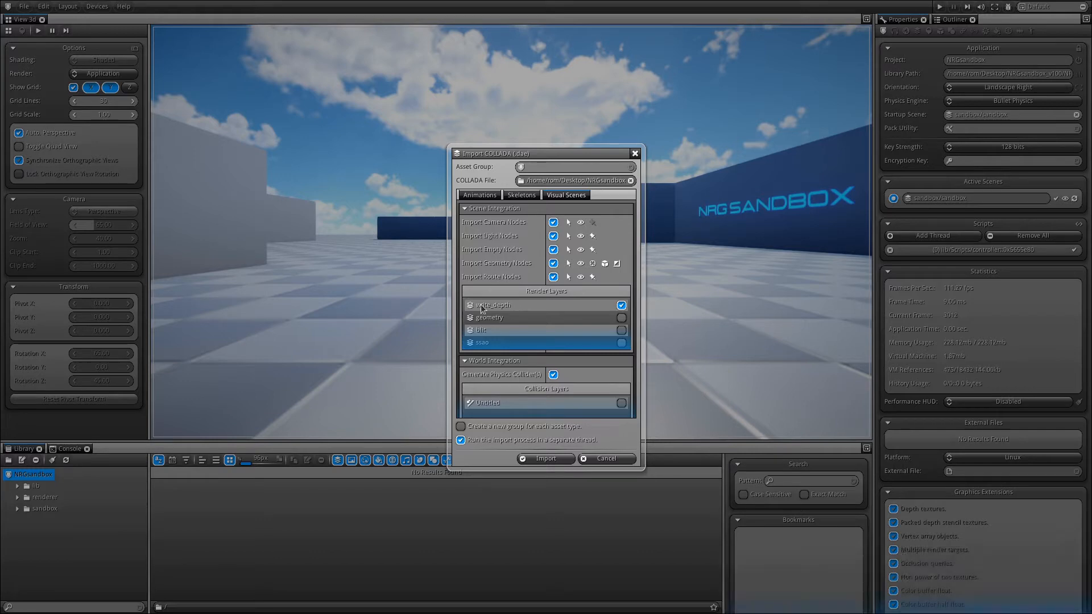
{"action": "left_click", "coordinate": [622, 318]}
{"action": "left_click", "coordinate": [536, 459]}
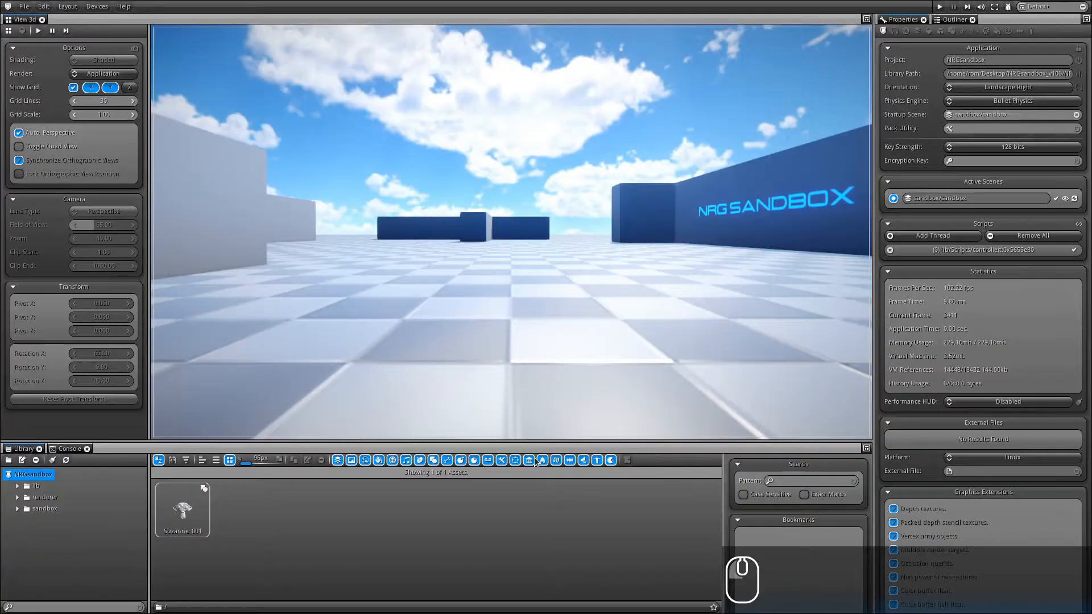
Step: Set the 3D view's render to the write_depth layer
{"action": "left_click", "coordinate": [565, 298]}
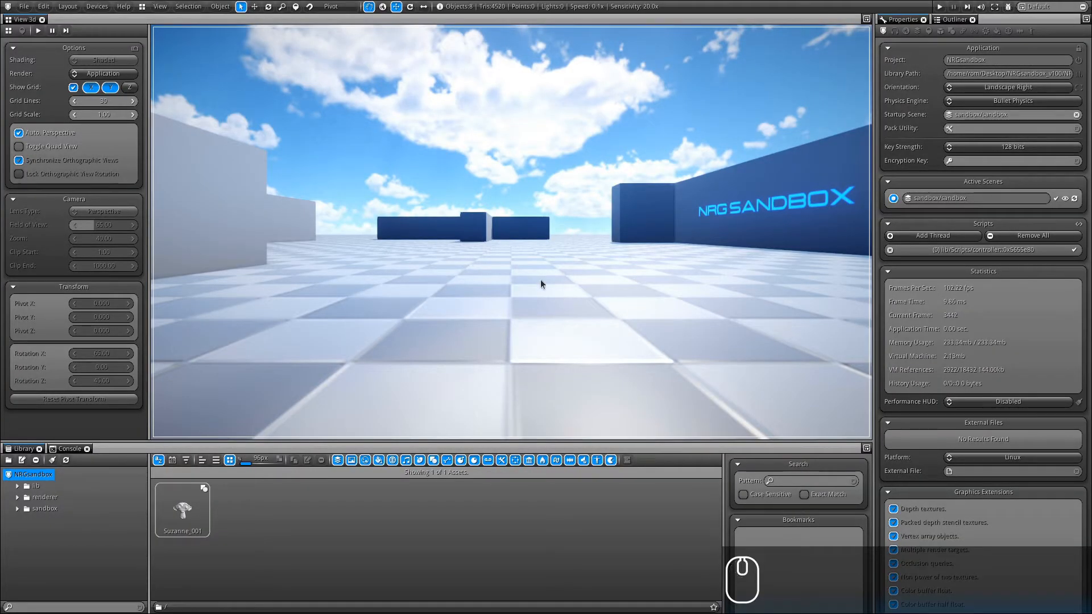
{"action": "left_click", "coordinate": [103, 74]}
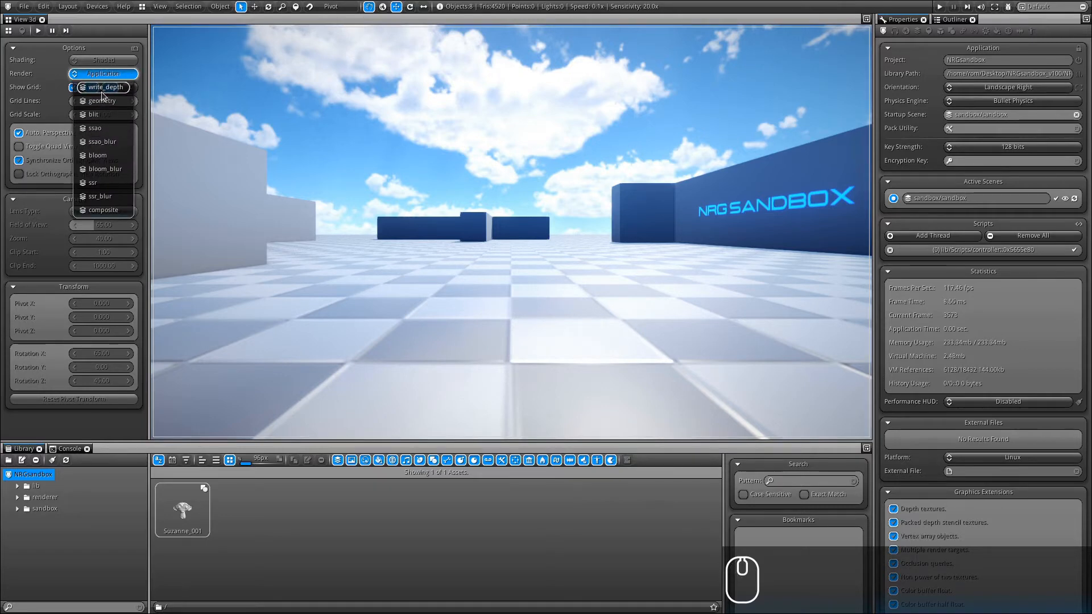
{"action": "left_click", "coordinate": [104, 87]}
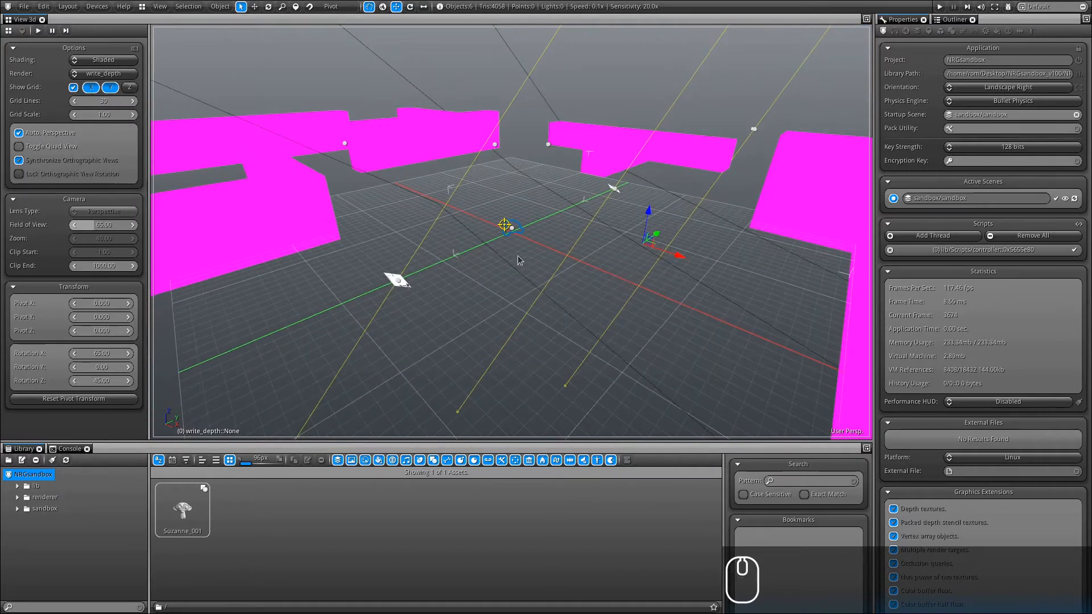
Step: Select the imported monkey head, centre the view on it and show the scene in wireframe shading
{"action": "left_click", "coordinate": [523, 243]}
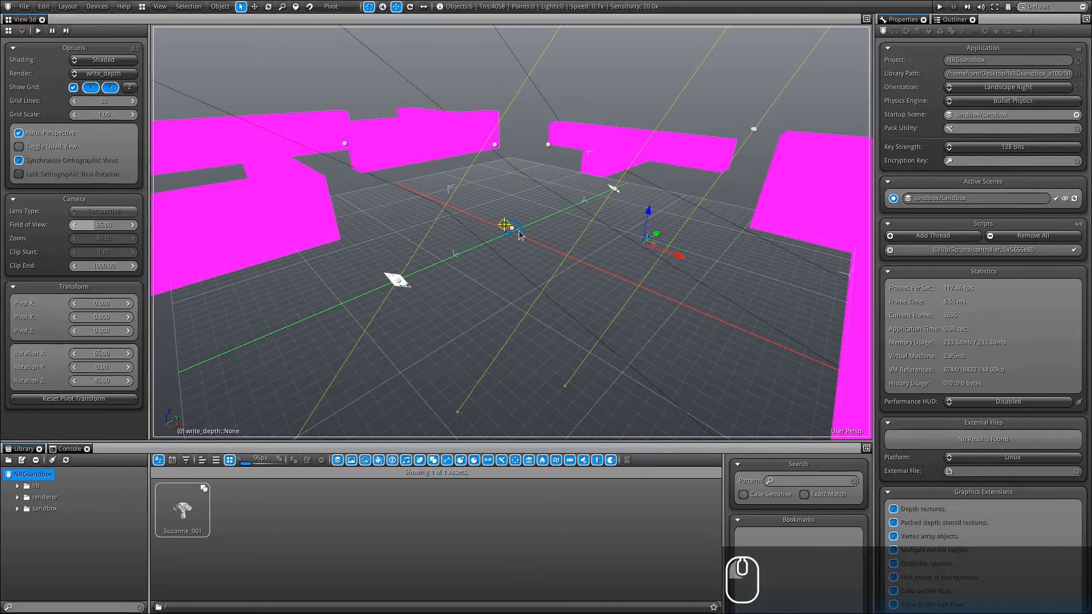
{"action": "left_click", "coordinate": [515, 232]}
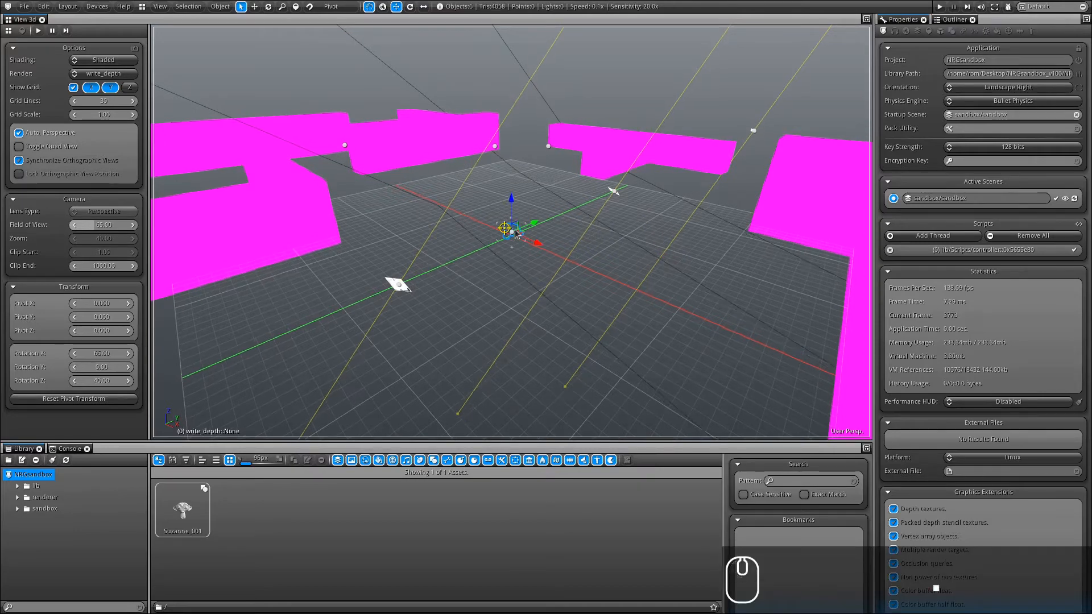
{"action": "key", "text": "Tab"}
{"action": "scroll", "coordinate": [525, 249], "scroll_direction": "up", "scroll_amount": 10}
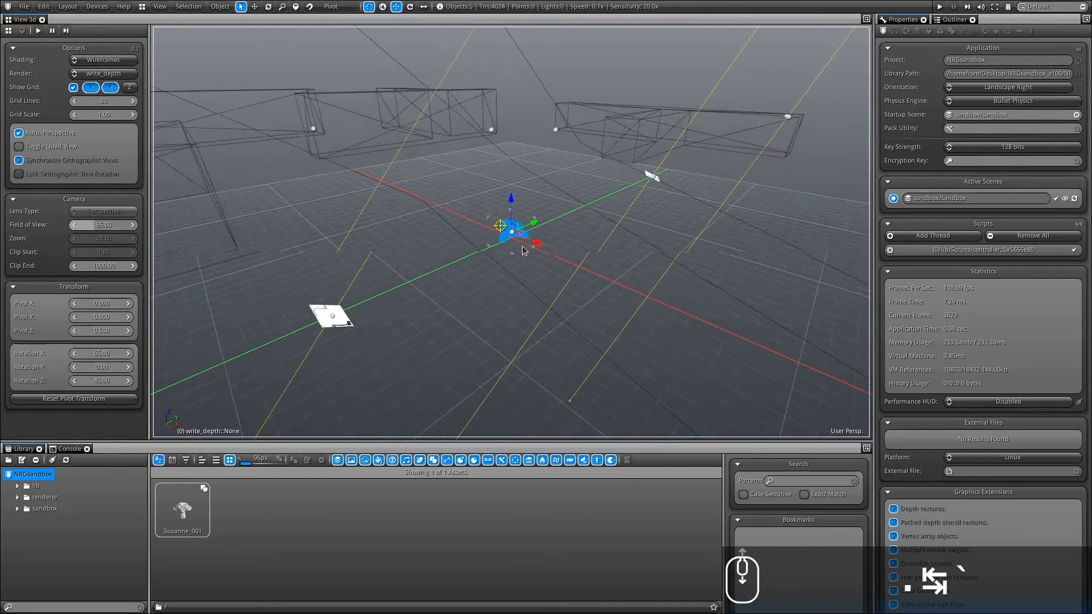
{"action": "left_click_drag", "start_coordinate": [524, 249], "coordinate": [667, 221], "text": "alt"}
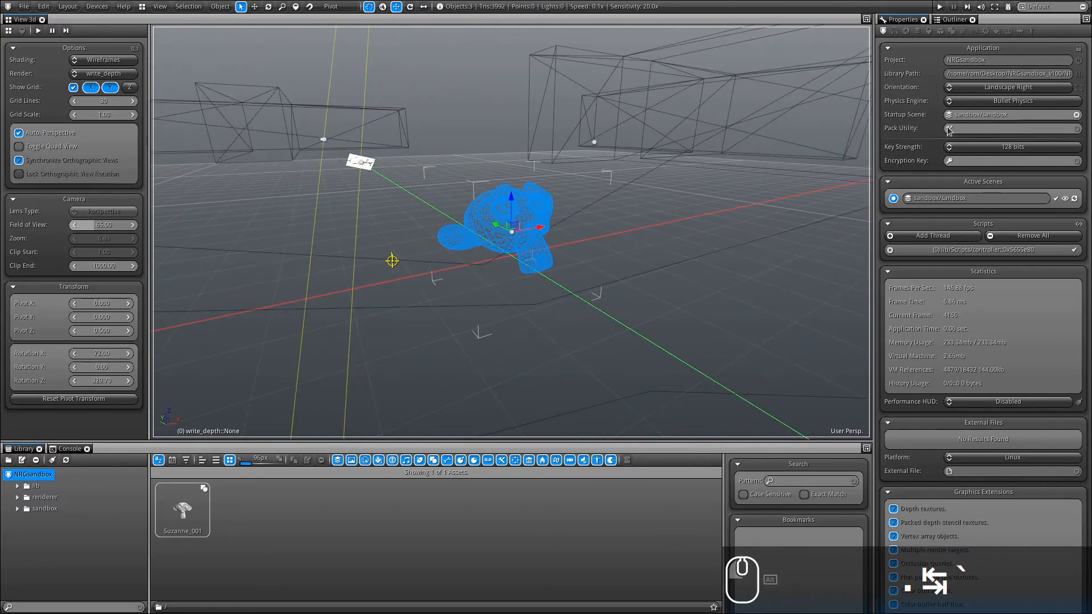
Step: Assign the lib/Materials/write_depth material to the monkey mesh's LOD #0 primitive for the write_depth render layer
{"action": "left_click", "coordinate": [953, 32]}
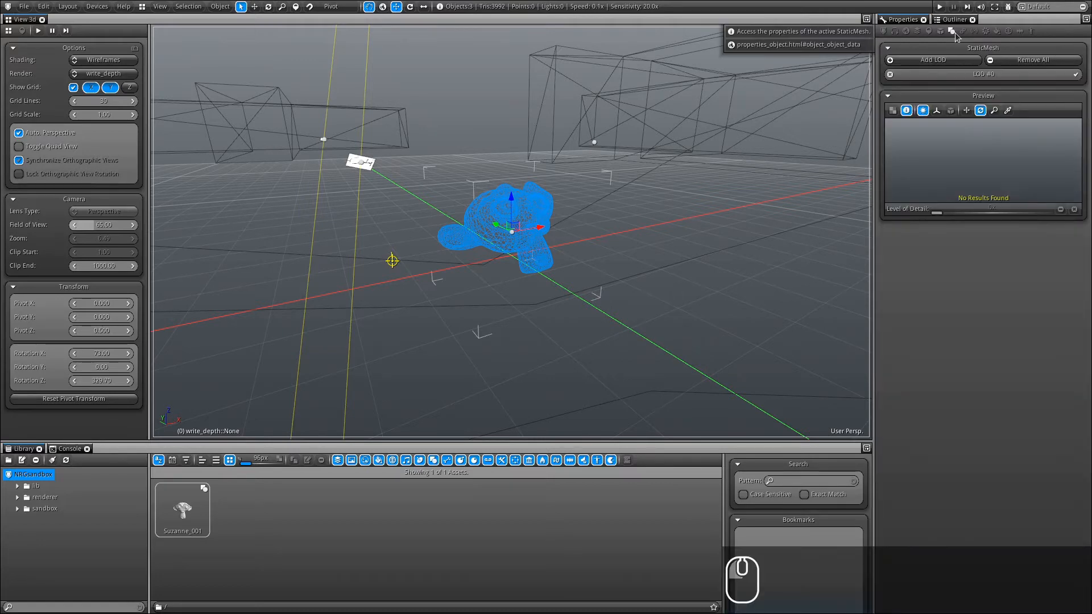
{"action": "left_click", "coordinate": [948, 77]}
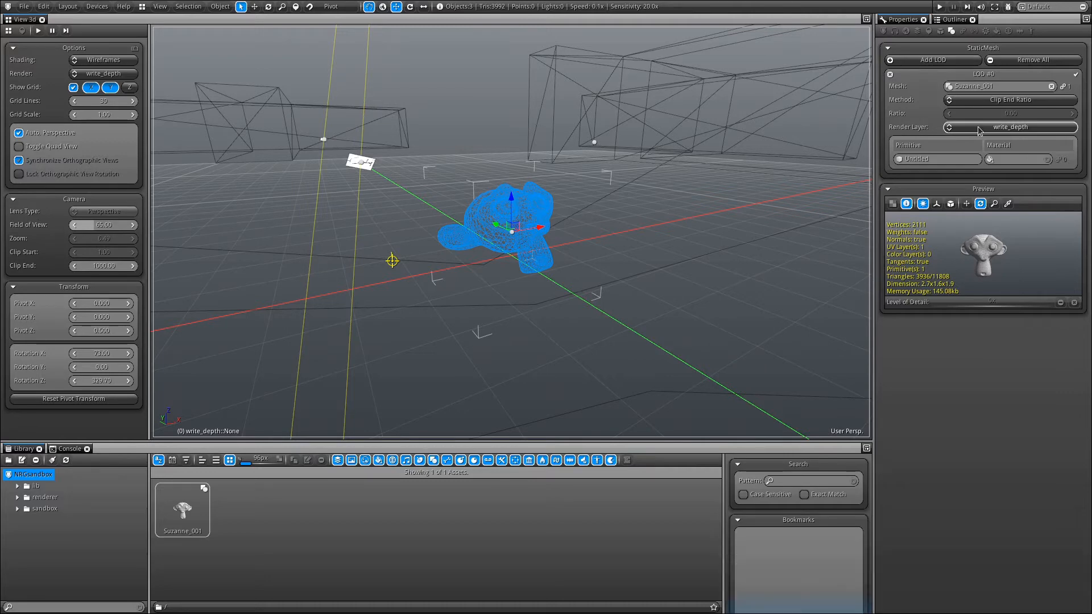
{"action": "left_click", "coordinate": [991, 161]}
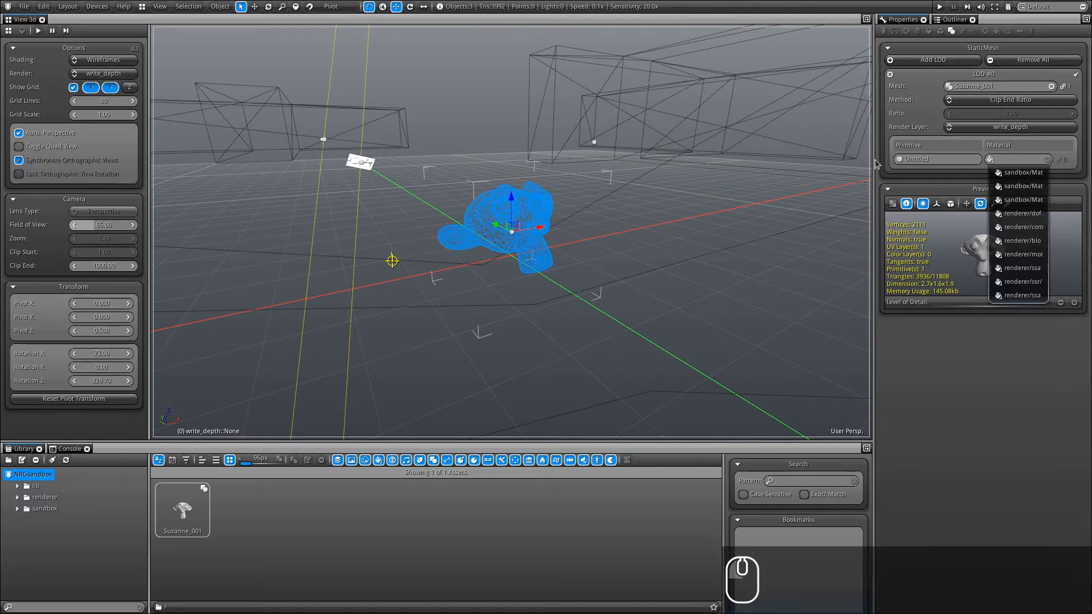
{"action": "left_click_drag", "start_coordinate": [861, 161], "coordinate": [733, 147]}
{"action": "left_click", "coordinate": [973, 161]}
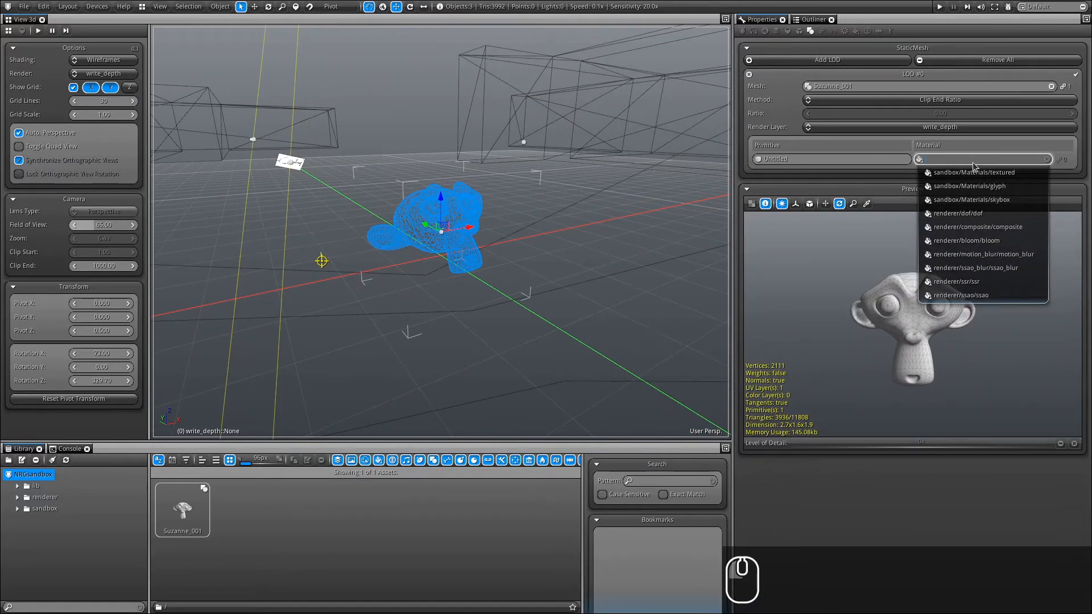
{"action": "type", "text": "write"}
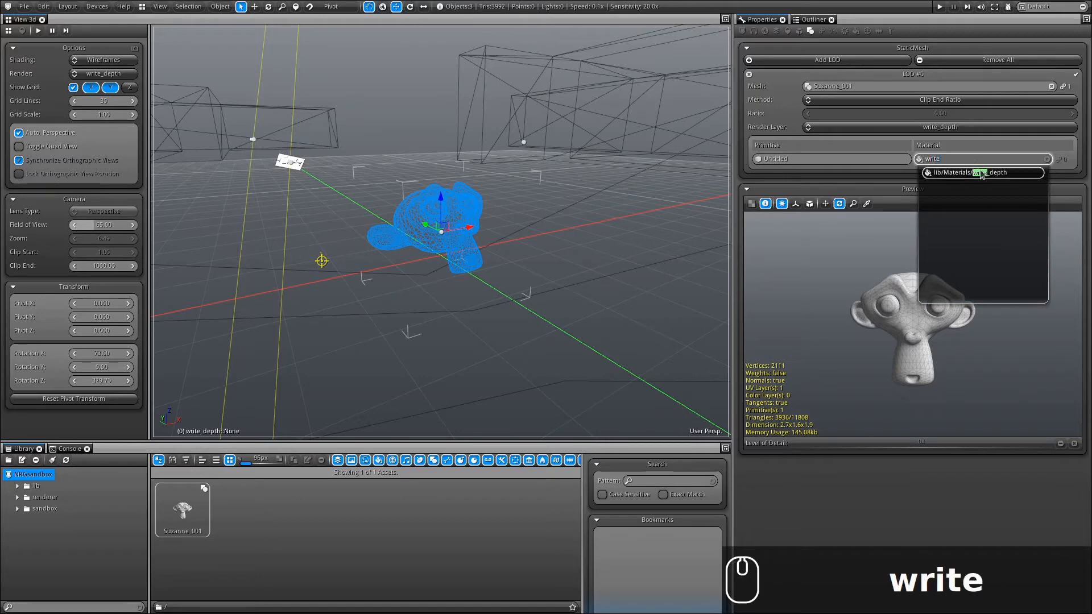
{"action": "left_click", "coordinate": [980, 171]}
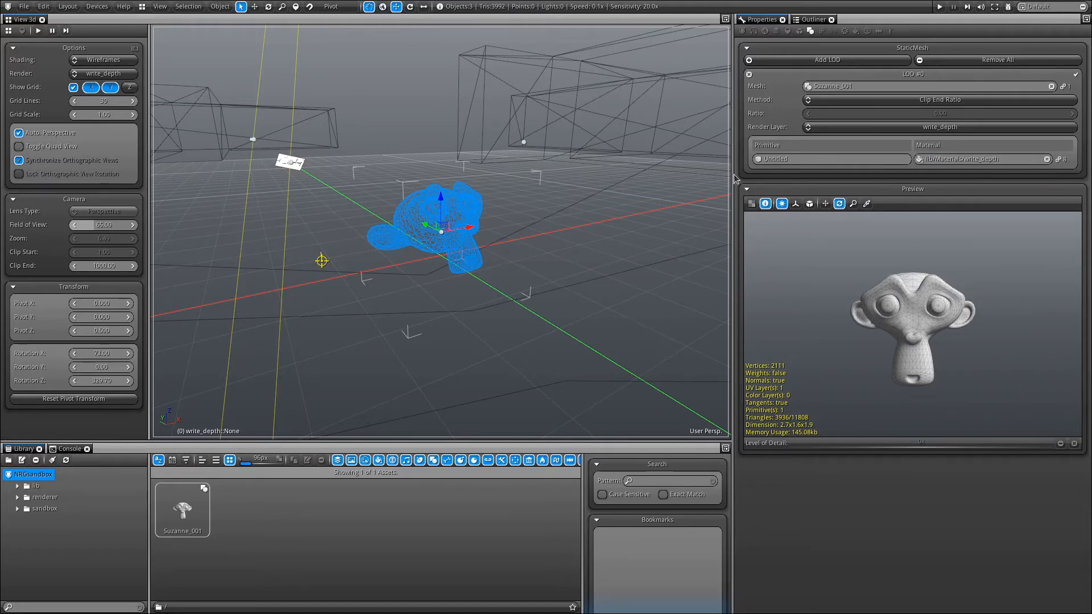
Step: Change the static mesh's render layer to geometry and assign lib/Materials/plain to its primitive
{"action": "left_click_drag", "start_coordinate": [733, 179], "coordinate": [810, 185]}
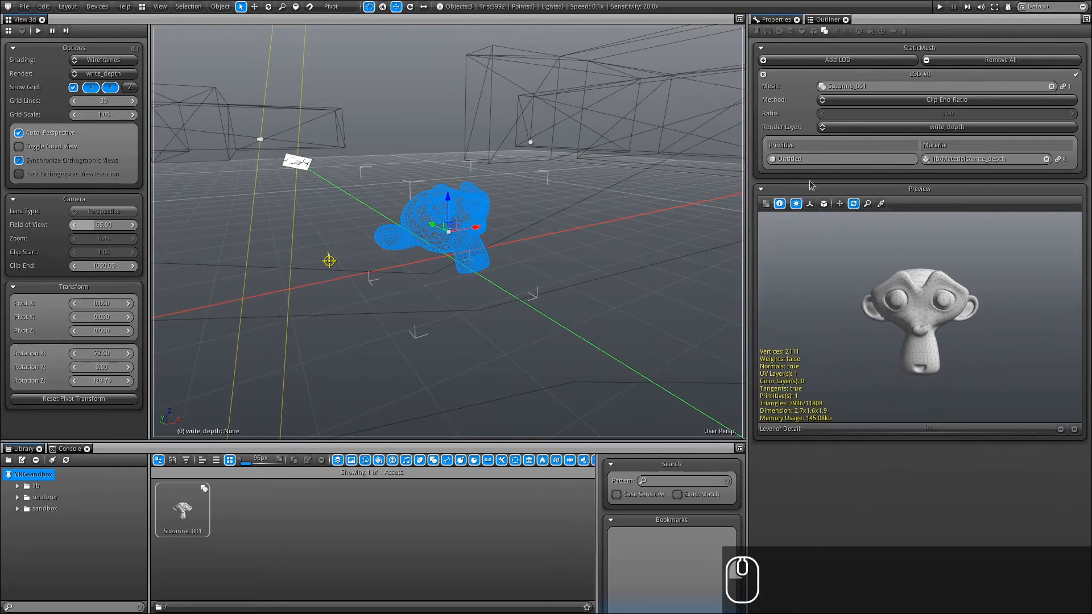
{"action": "left_click", "coordinate": [853, 127]}
{"action": "left_click", "coordinate": [856, 154]}
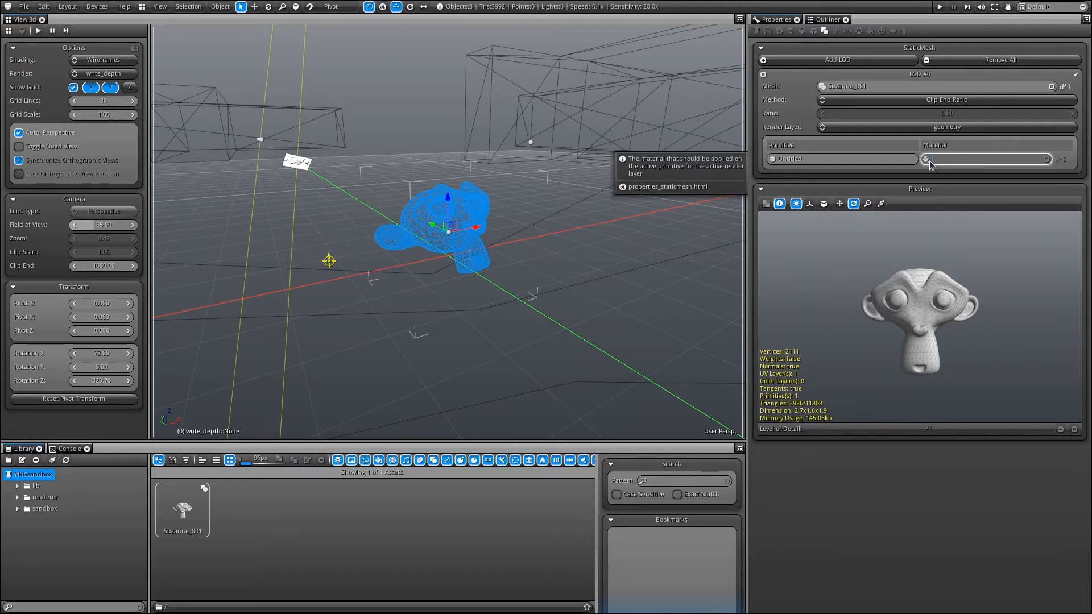
{"action": "left_click", "coordinate": [961, 161]}
{"action": "type", "text": "pl"}
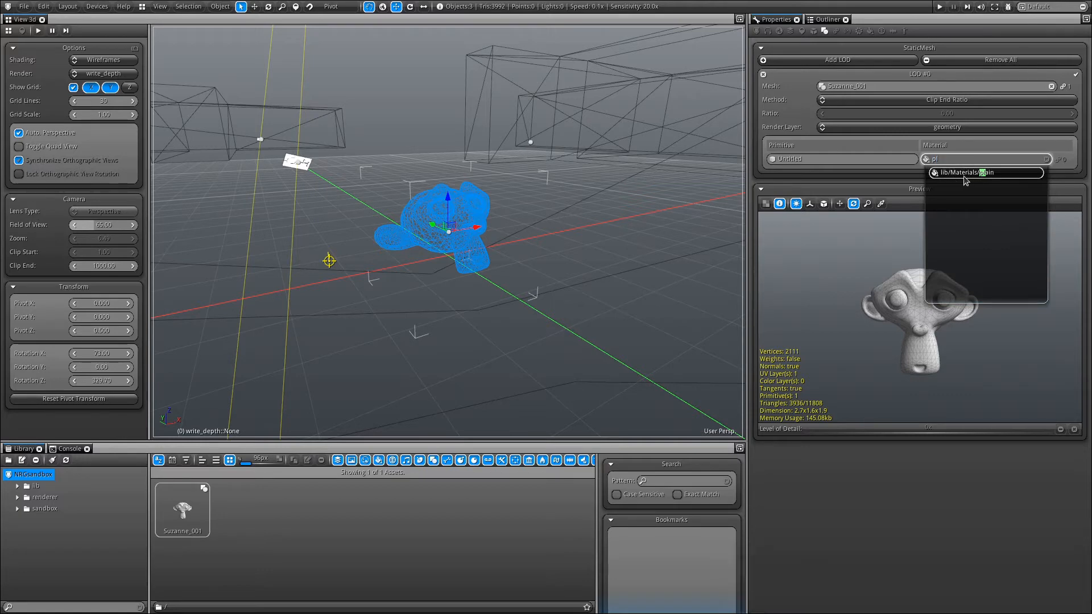
{"action": "left_click", "coordinate": [965, 175]}
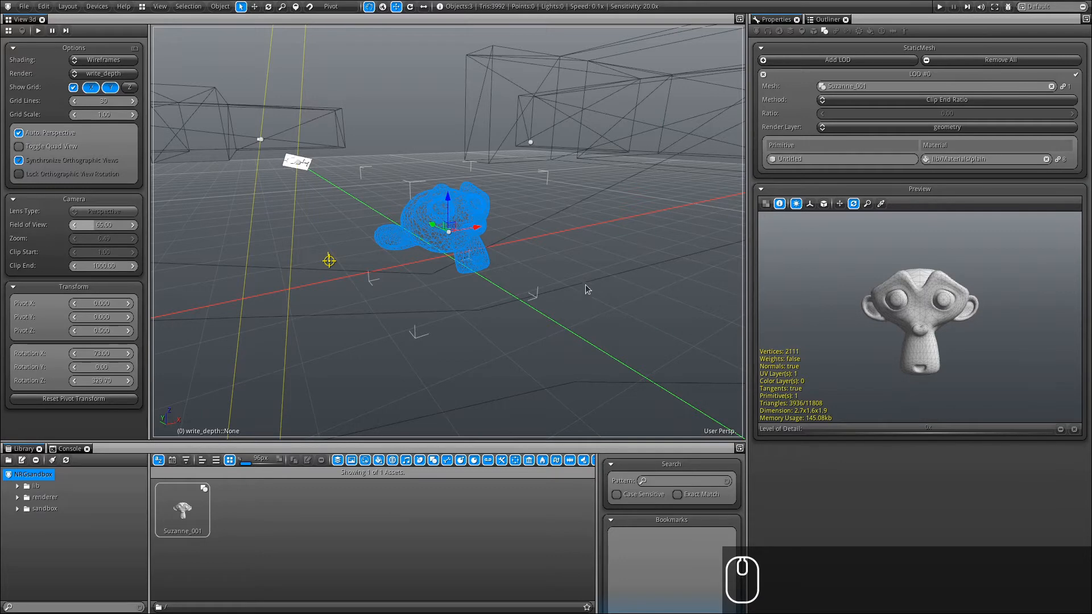
Step: Return the 3D view to the application render and start playing the scene in a wider view
{"action": "key", "text": "space"}
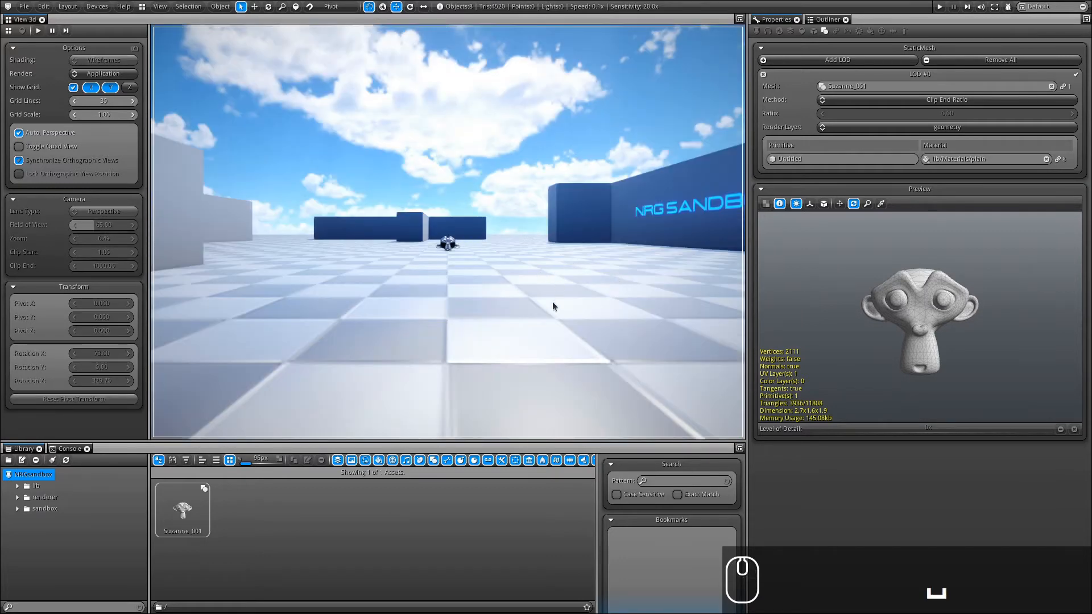
{"action": "left_click_drag", "start_coordinate": [748, 187], "coordinate": [779, 188]}
{"action": "left_click", "coordinate": [38, 30]}
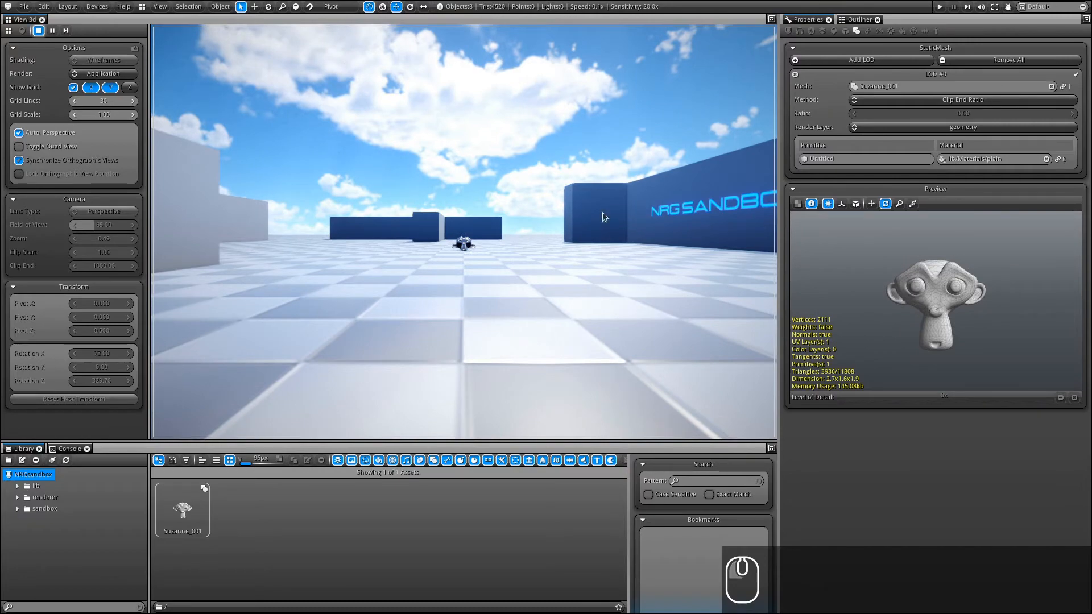
Step: Fly the scene camera close to the monkey head to inspect its shading, and widen the 3D view
{"action": "left_click_drag", "start_coordinate": [558, 227], "coordinate": [314, 443]}
{"action": "key", "text": "w"}
{"action": "key", "text": "d"}
{"action": "key", "text": "w"}
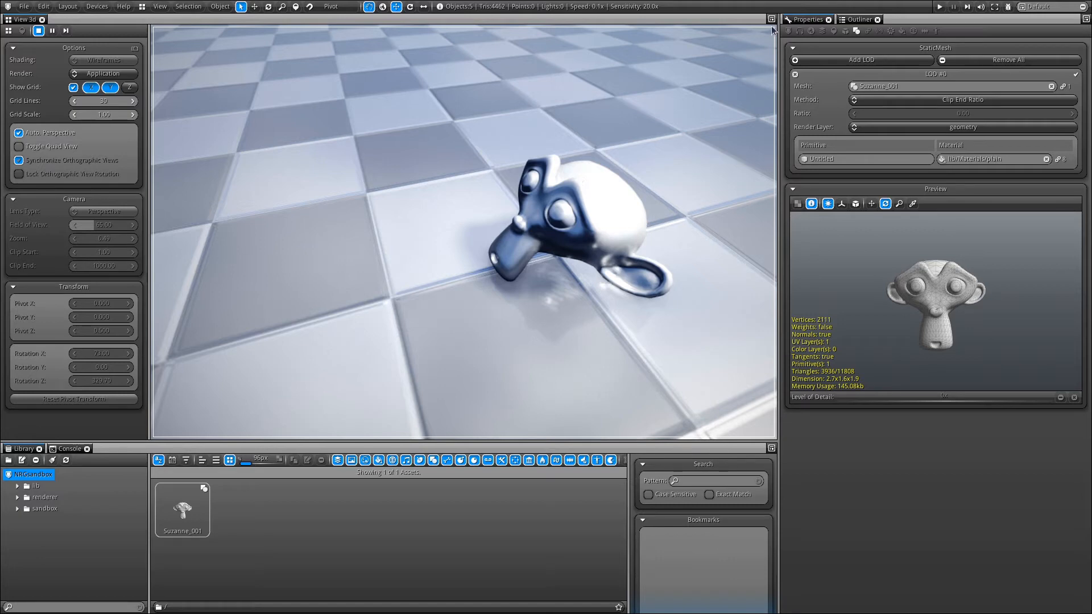
{"action": "left_click_drag", "start_coordinate": [780, 48], "coordinate": [815, 51]}
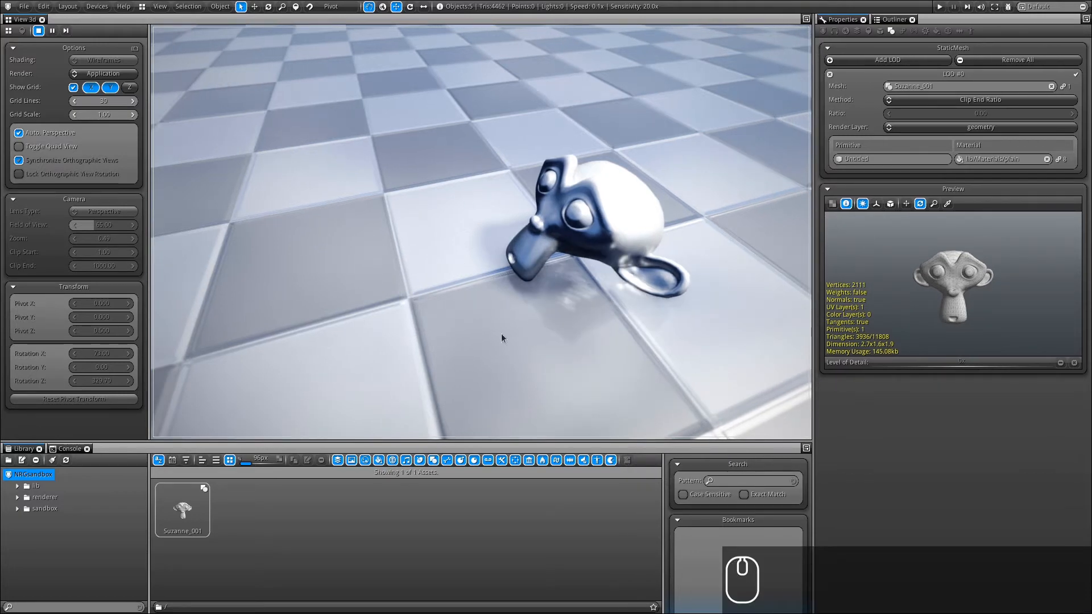
Step: Show the material properties and load lib/Materials/plain as the active material asset
{"action": "left_click", "coordinate": [937, 30]}
{"action": "left_click", "coordinate": [892, 63]}
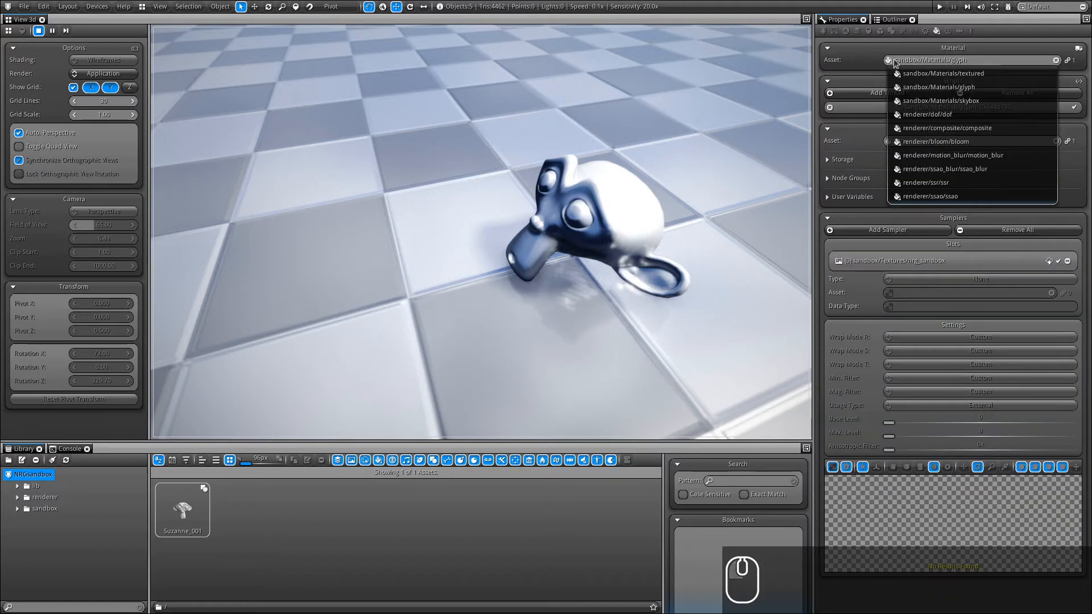
{"action": "left_click", "coordinate": [895, 60]}
{"action": "type", "text": "plai"}
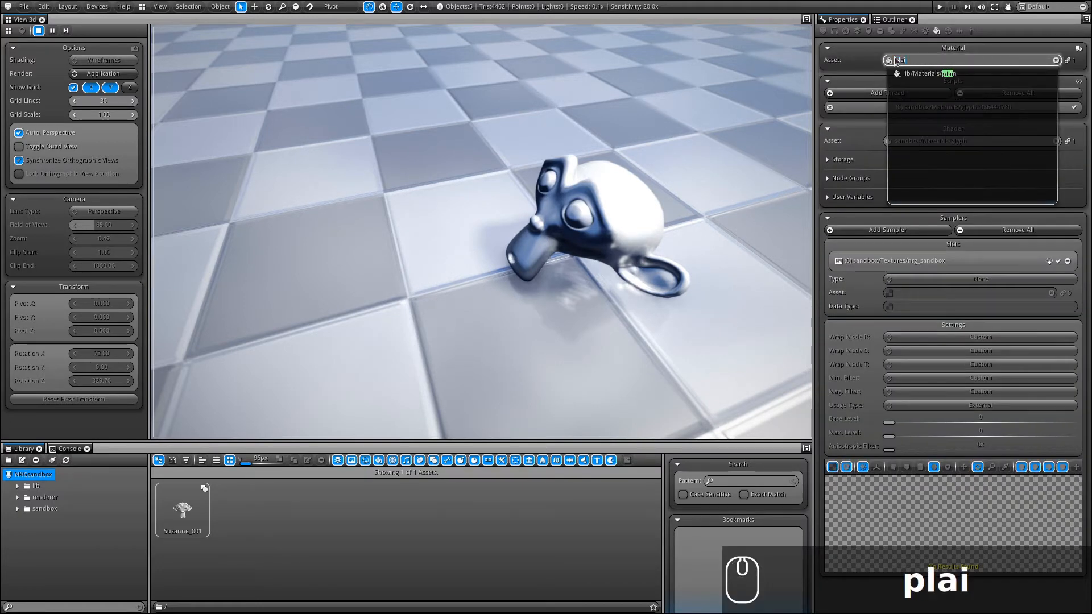
{"action": "left_click", "coordinate": [910, 75]}
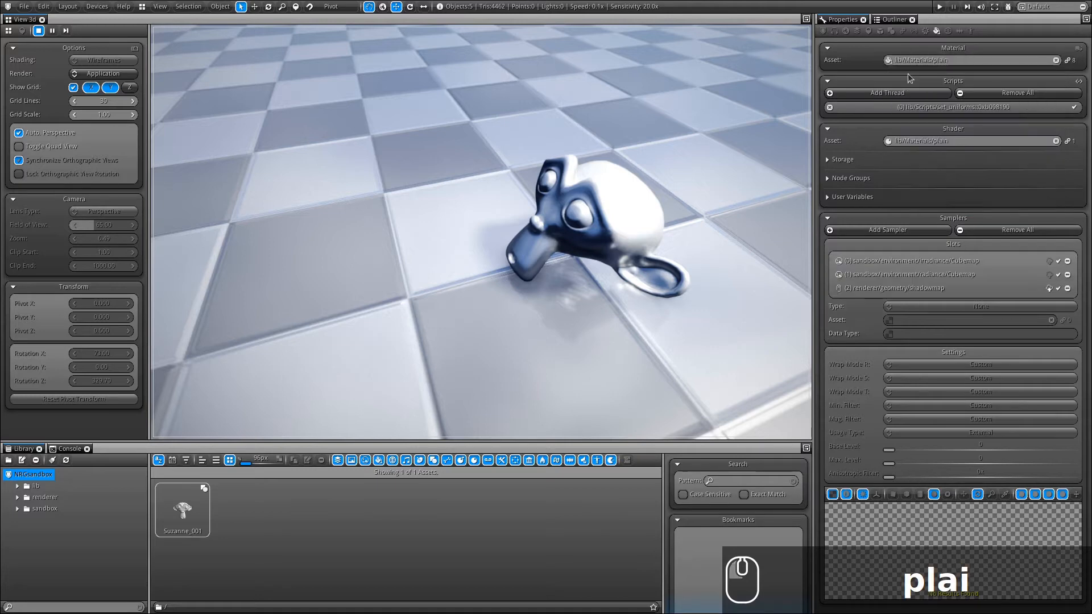
Step: Reveal the plain shader's user variables, and add a Color member variable to the Suzanne object
{"action": "left_click", "coordinate": [851, 197]}
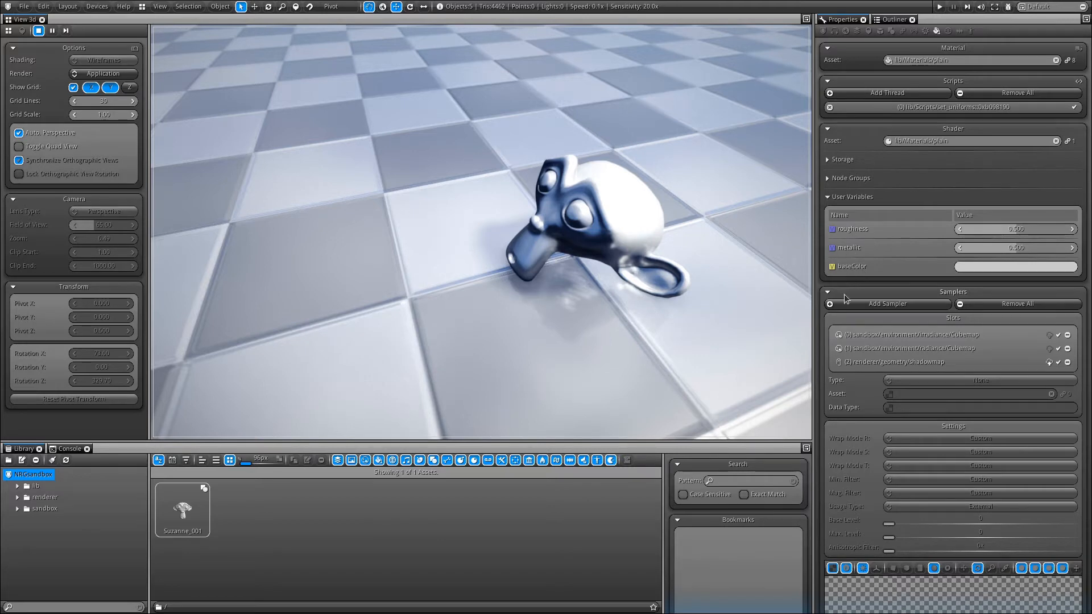
{"action": "left_click", "coordinate": [880, 31]}
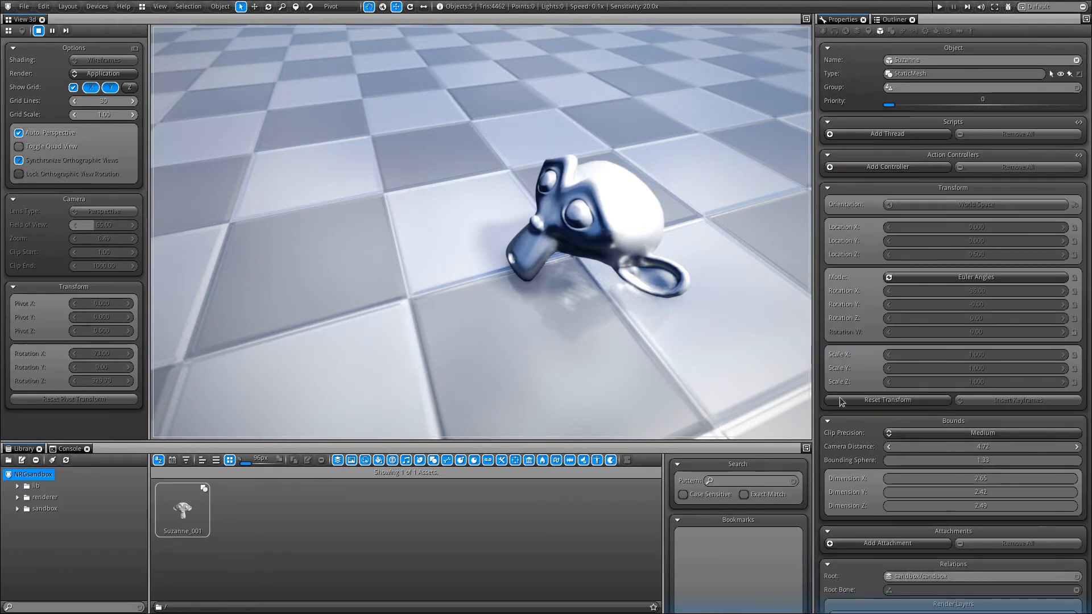
{"action": "scroll", "coordinate": [879, 409], "scroll_direction": "down", "scroll_amount": 7}
{"action": "scroll", "coordinate": [881, 398], "scroll_direction": "down", "scroll_amount": 3}
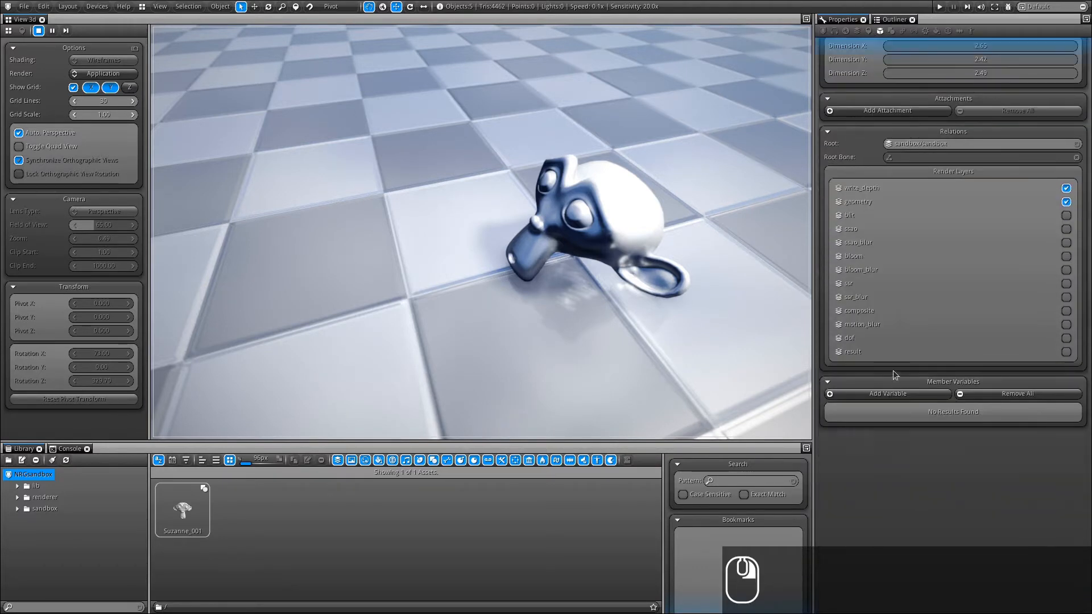
{"action": "left_click", "coordinate": [905, 302]}
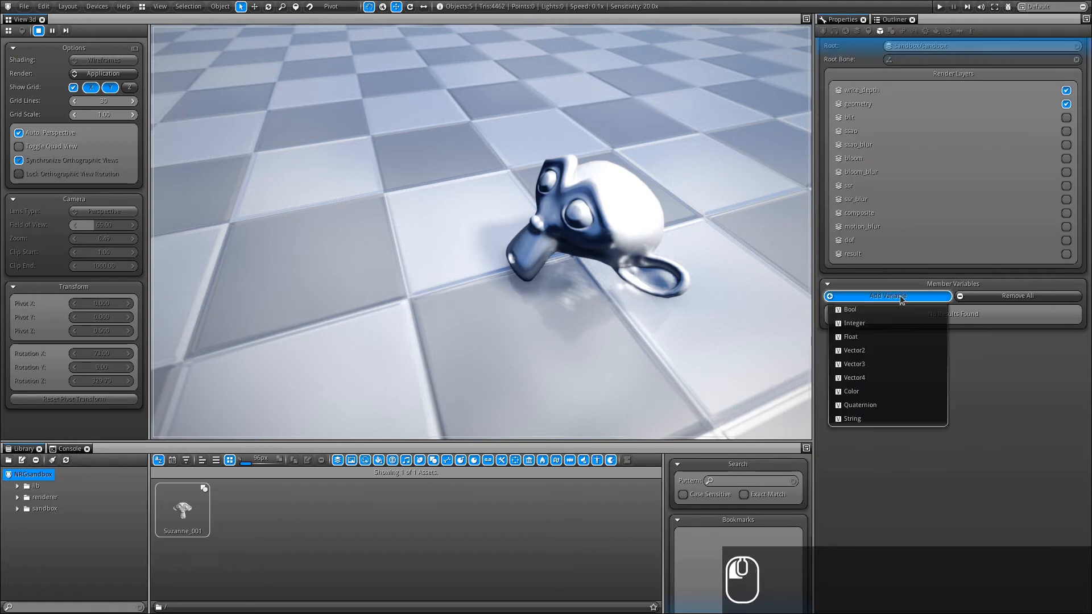
{"action": "left_click", "coordinate": [856, 394]}
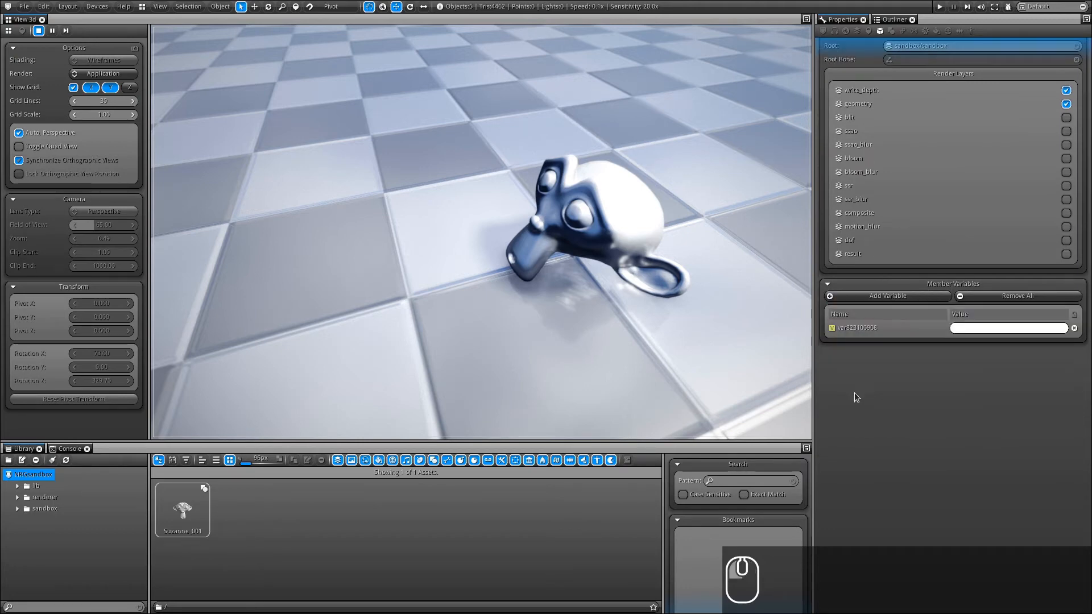
Step: Rename the new color variable baseColor and make it a uniform variable for the object's shaders
{"action": "left_click", "coordinate": [834, 332]}
{"action": "double_click", "coordinate": [564, 278]}
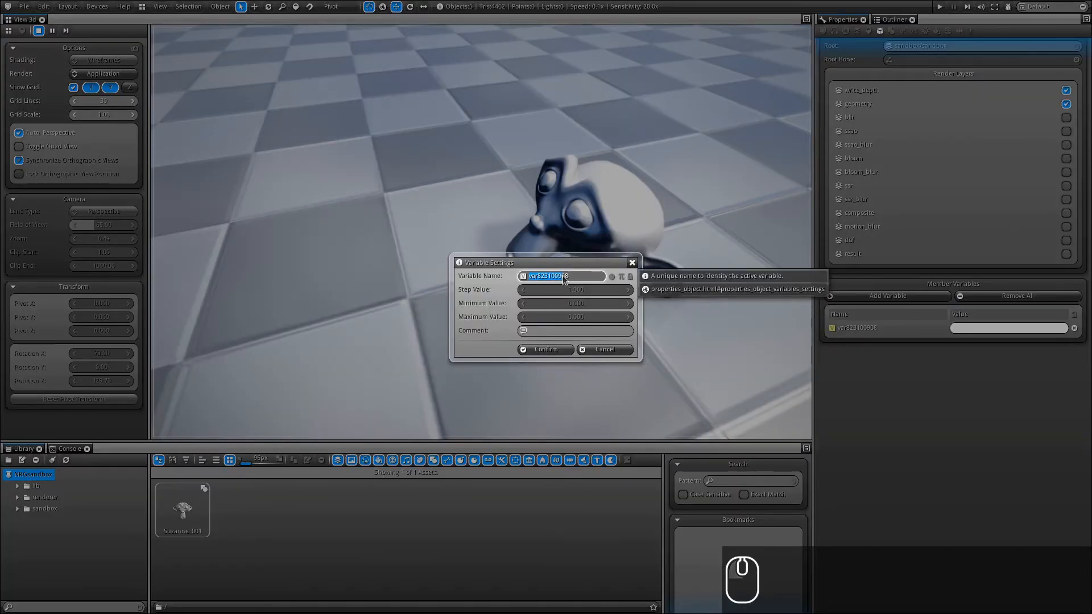
{"action": "key", "text": "shift+End"}
{"action": "key", "text": "BackSpace"}
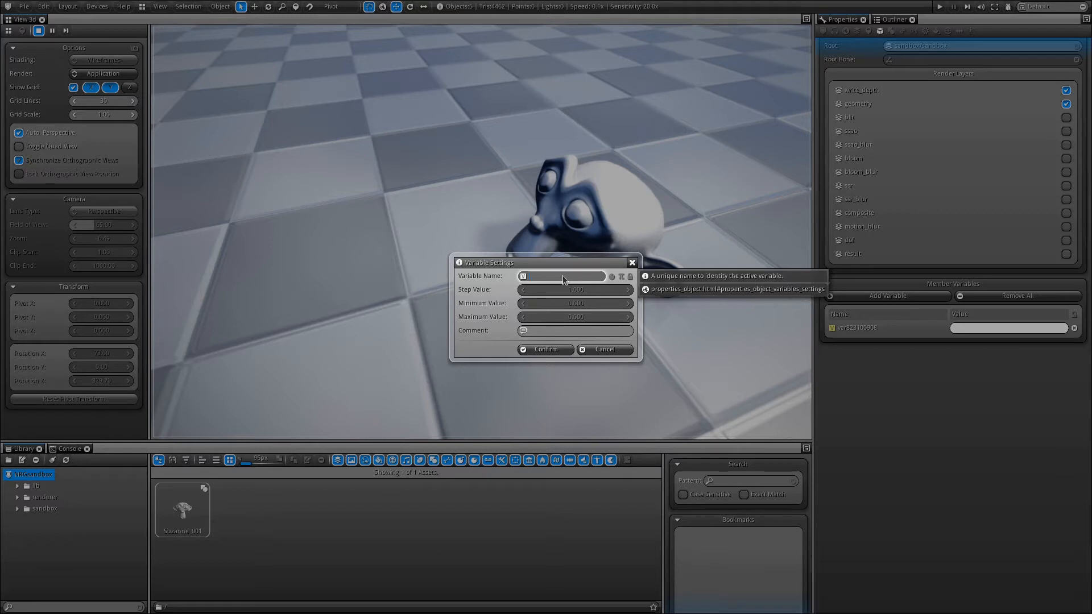
{"action": "type", "text": "aseColor"}
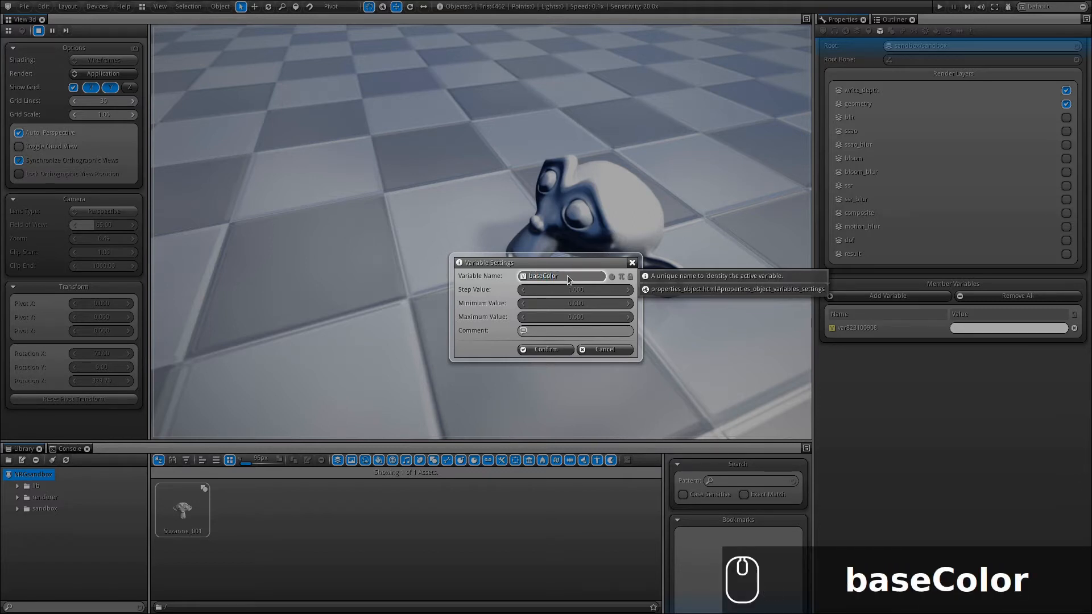
{"action": "left_click", "coordinate": [611, 277]}
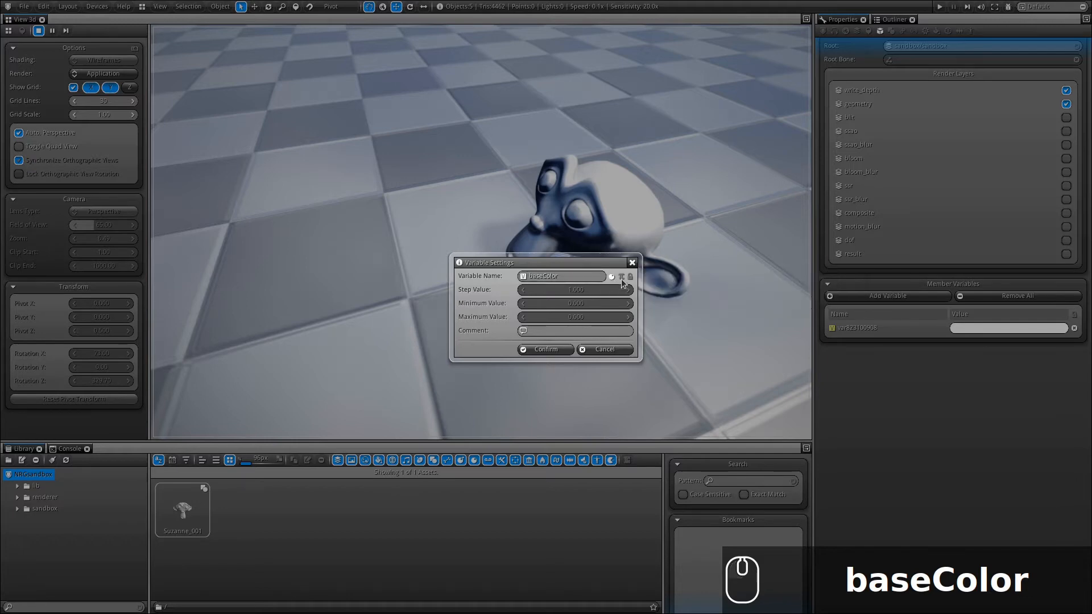
{"action": "left_click", "coordinate": [543, 350]}
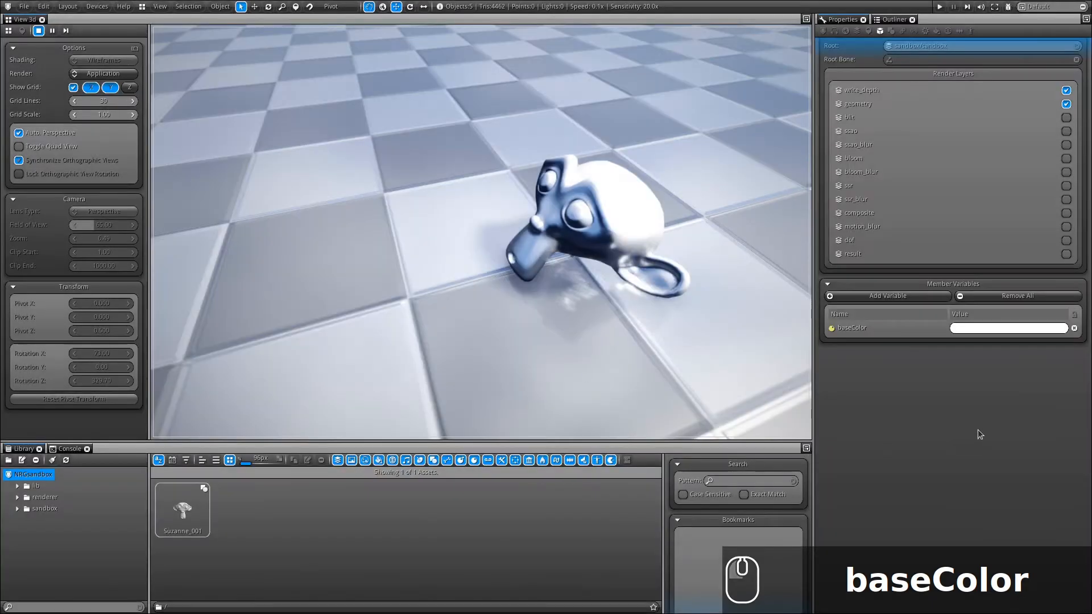
Step: Add a Float member variable named roughness to the object, used as a shader uniform with a maximum value of 1
{"action": "left_click", "coordinate": [843, 297]}
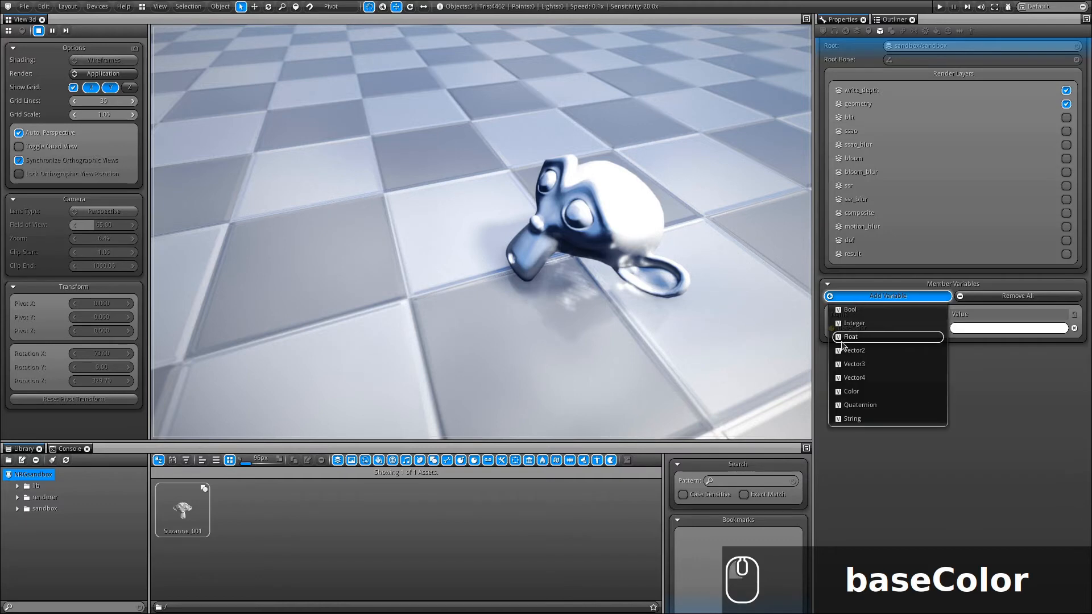
{"action": "left_click", "coordinate": [851, 337]}
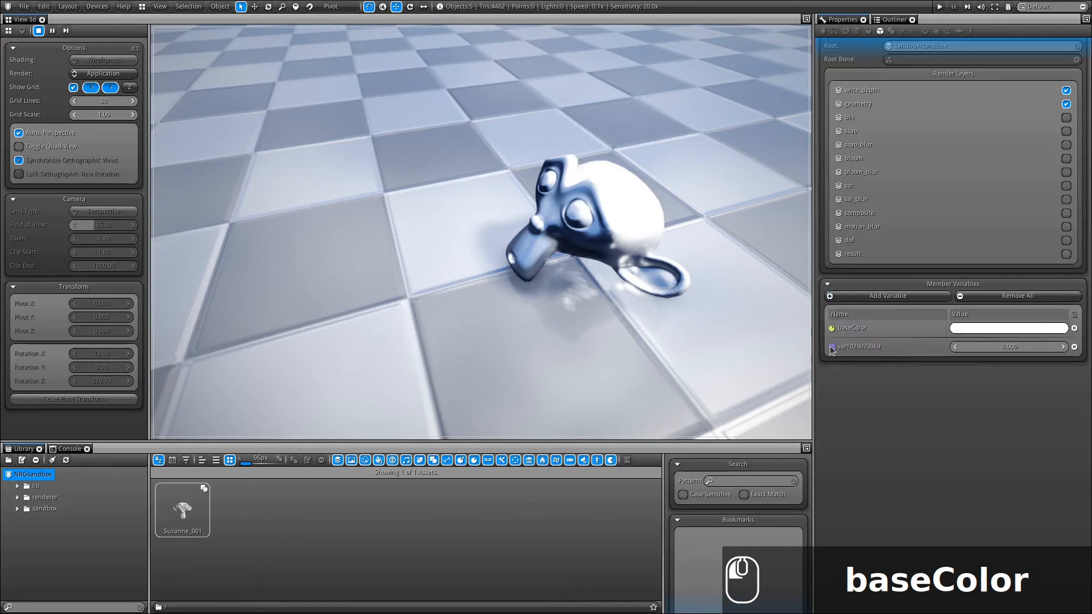
{"action": "double_click", "coordinate": [835, 346]}
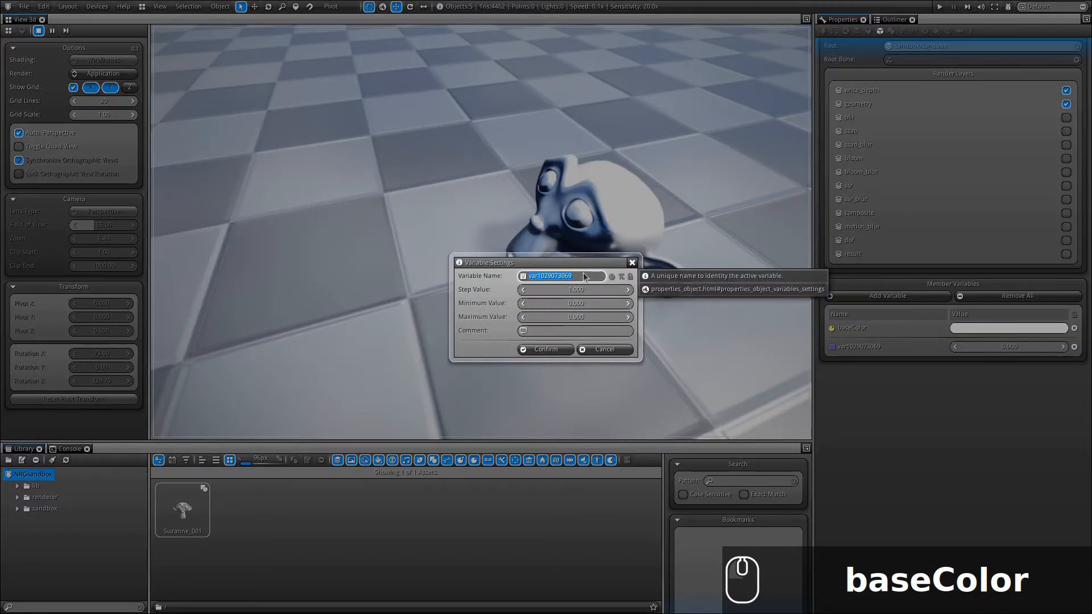
{"action": "type", "text": "roughness"}
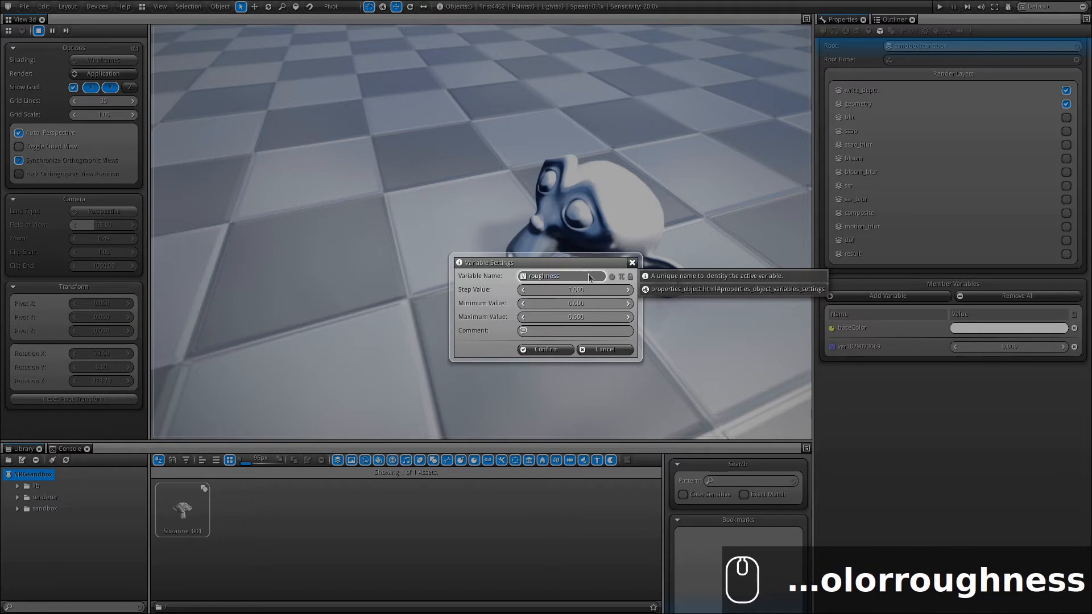
{"action": "key", "text": "Tab"}
{"action": "key", "text": "Tab"}
{"action": "key", "text": "Tab"}
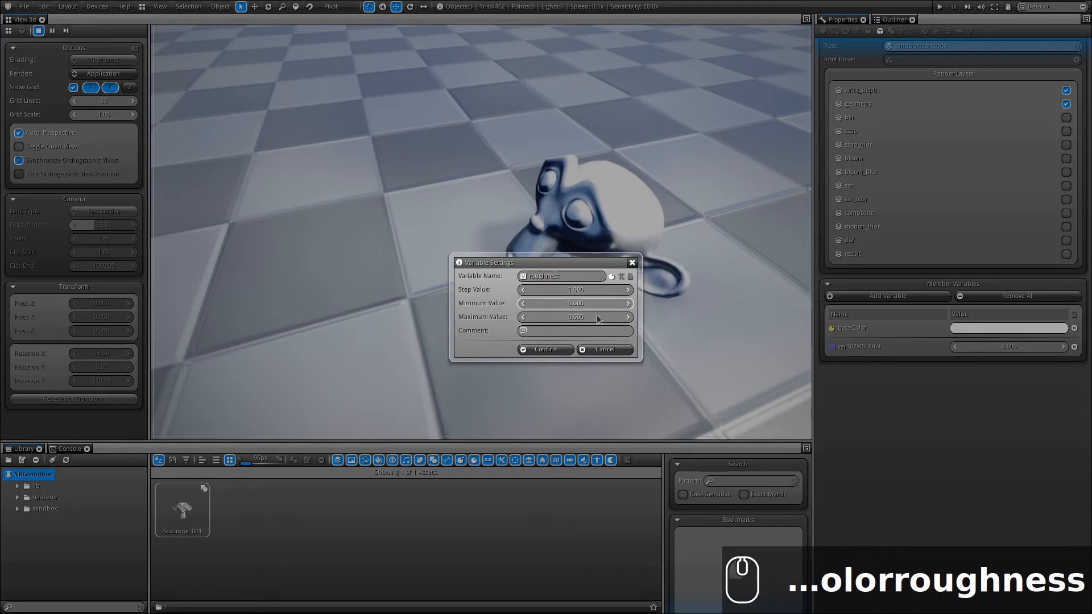
{"action": "type", "text": "1"}
{"action": "left_click", "coordinate": [551, 352]}
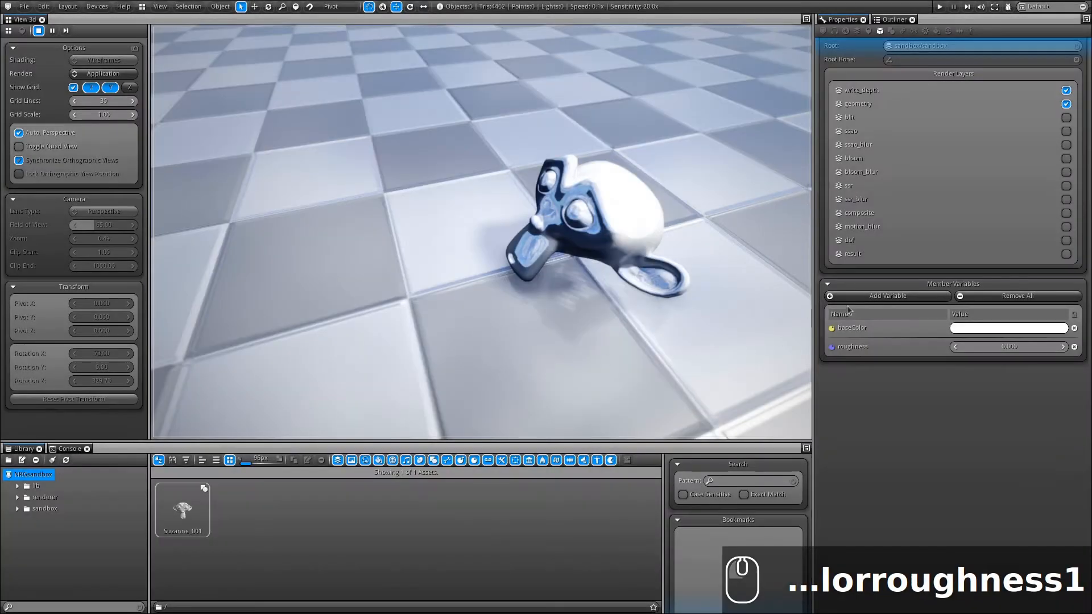
Step: Add a Float member variable named metallic to the object, used as a shader uniform with a maximum value of 1
{"action": "left_click", "coordinate": [852, 298]}
{"action": "left_click", "coordinate": [850, 334]}
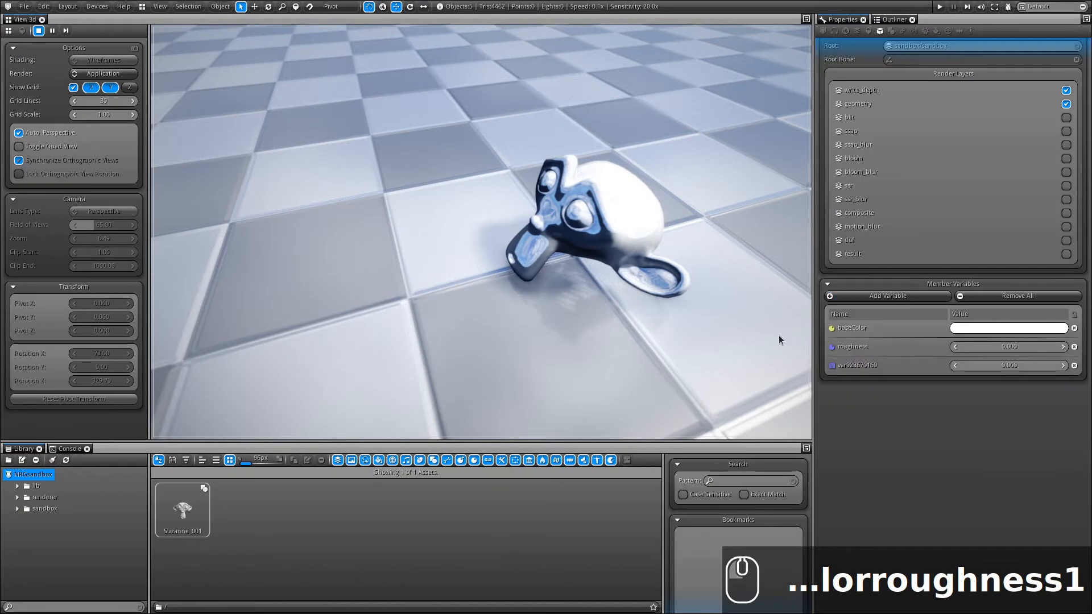
{"action": "left_click", "coordinate": [832, 365]}
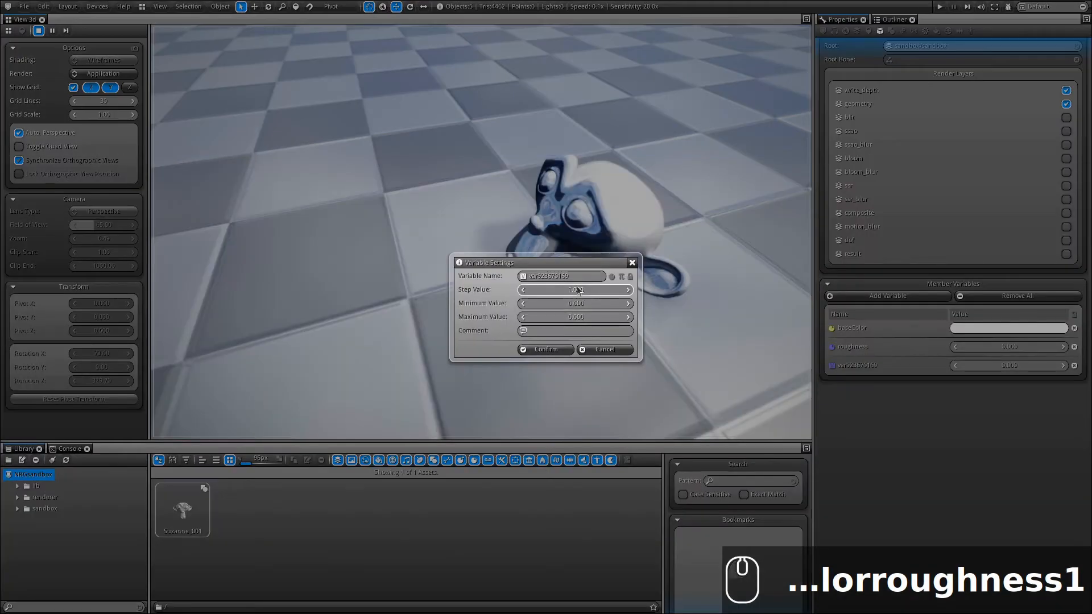
{"action": "type", "text": "metallic"}
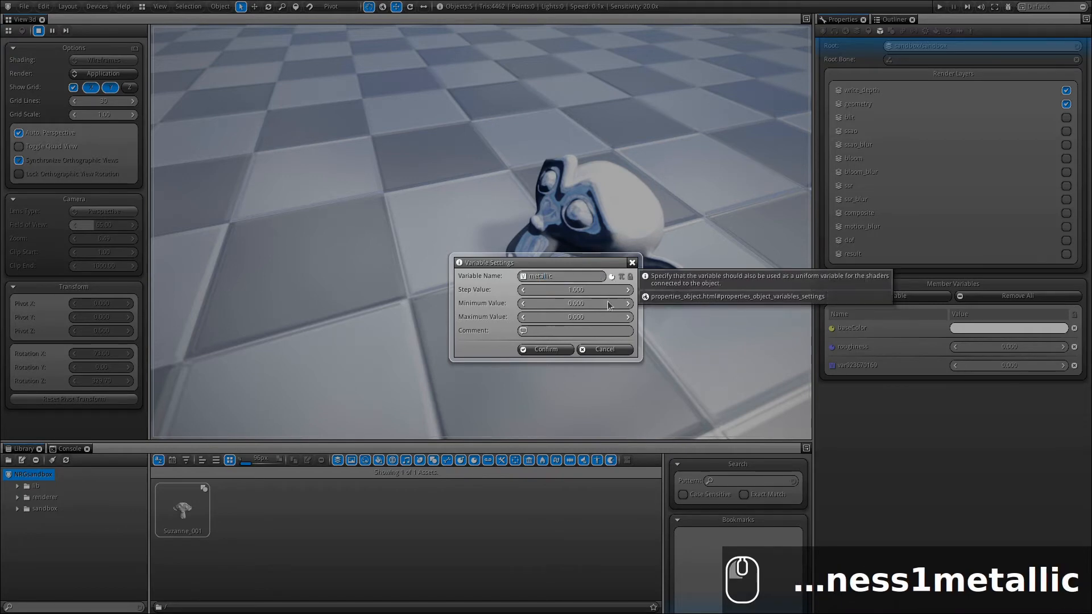
{"action": "left_click", "coordinate": [577, 317]}
{"action": "type", "text": "1"}
{"action": "left_click", "coordinate": [556, 351]}
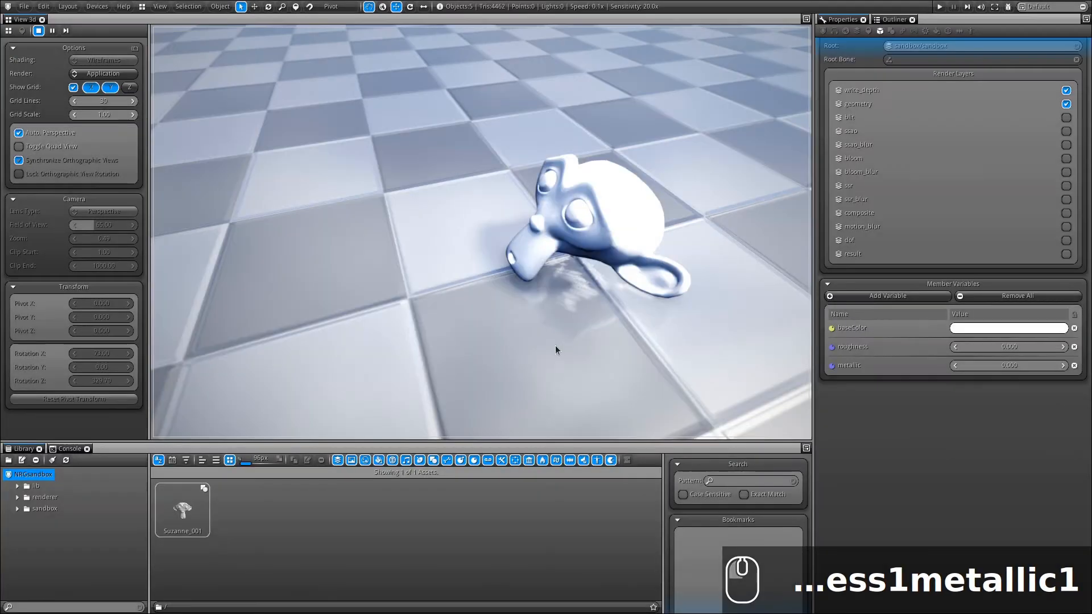
Step: Set the object's baseColor to orange (red 1.00, green 0.38, blue 0.22), roughness to about 0.335 and metallic to about 0.431
{"action": "left_click_drag", "start_coordinate": [959, 352], "coordinate": [995, 349]}
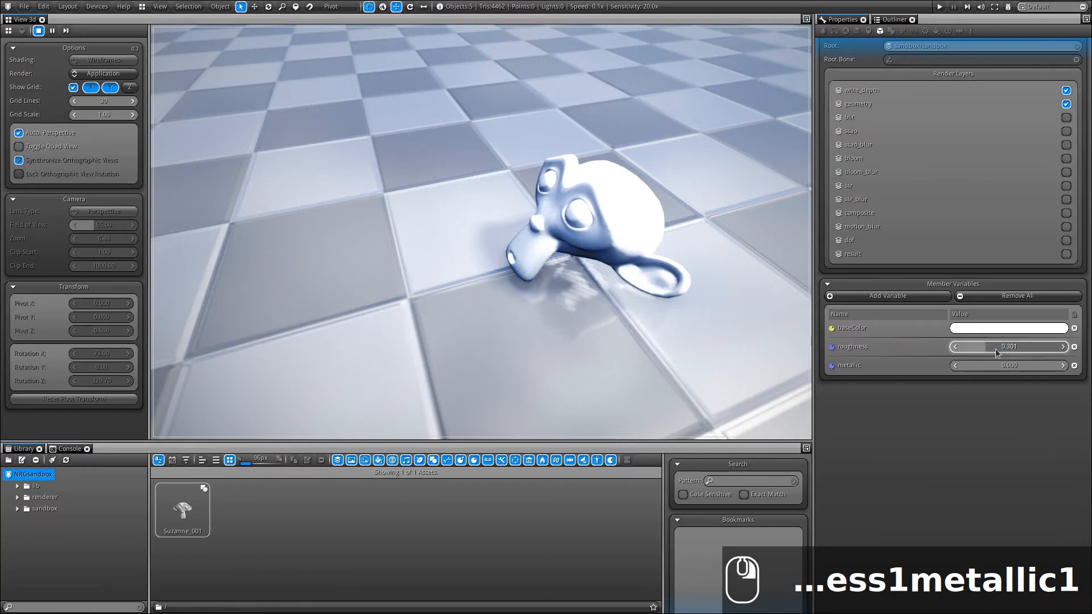
{"action": "left_click", "coordinate": [1006, 327]}
{"action": "mouse_move", "coordinate": [887, 367]}
{"action": "left_mouse_down"}
{"action": "mouse_move", "coordinate": [885, 383]}
{"action": "mouse_move", "coordinate": [897, 367]}
{"action": "mouse_move", "coordinate": [926, 371]}
{"action": "left_mouse_up"}
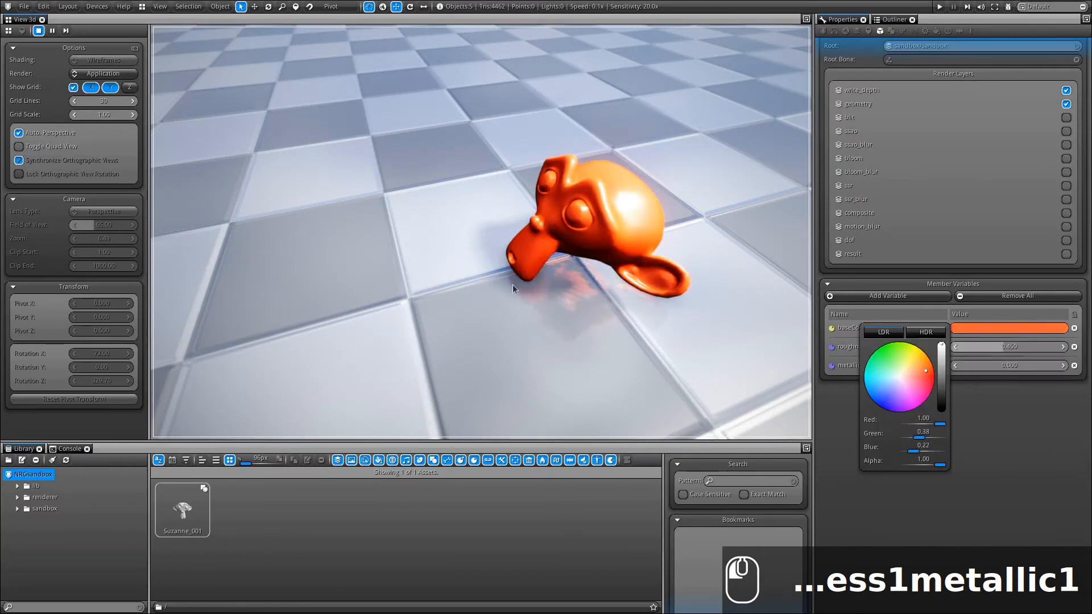
{"action": "left_click_drag", "start_coordinate": [513, 285], "coordinate": [650, 153]}
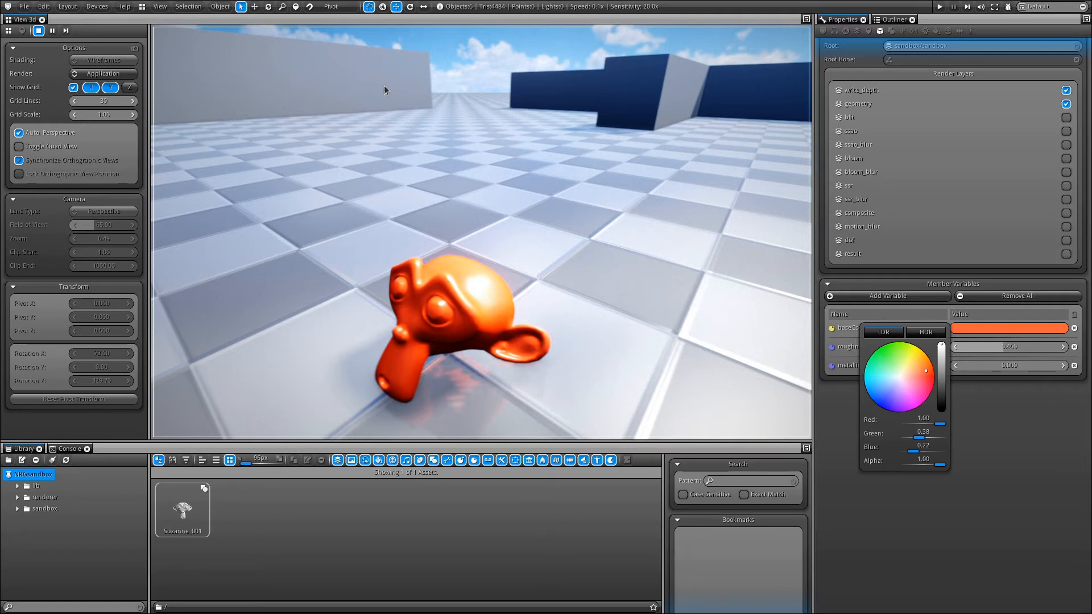
{"action": "left_click", "coordinate": [998, 331]}
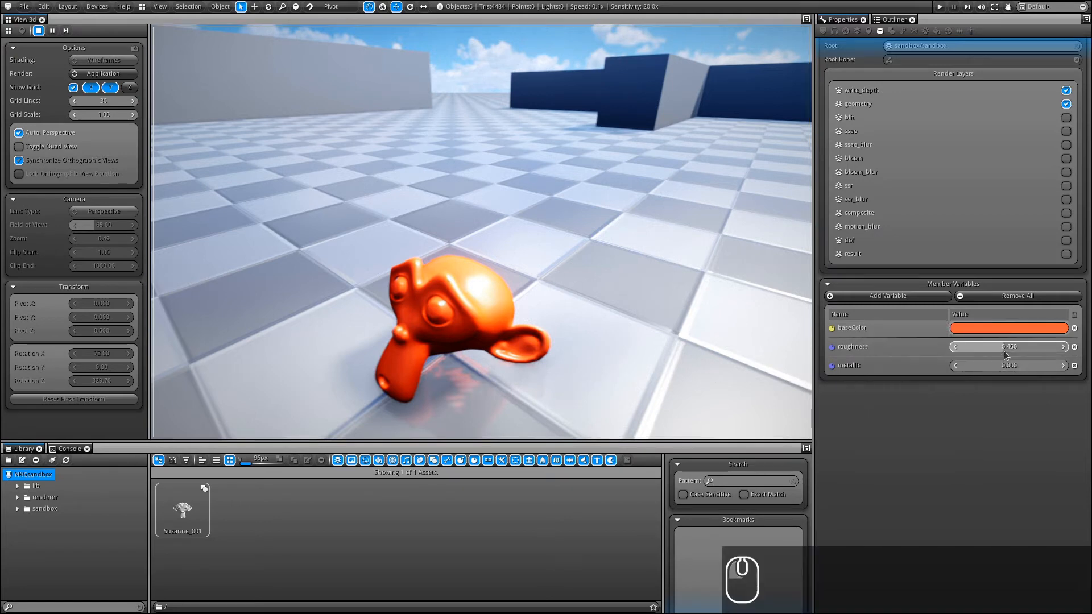
{"action": "left_click_drag", "start_coordinate": [1004, 351], "coordinate": [1001, 377]}
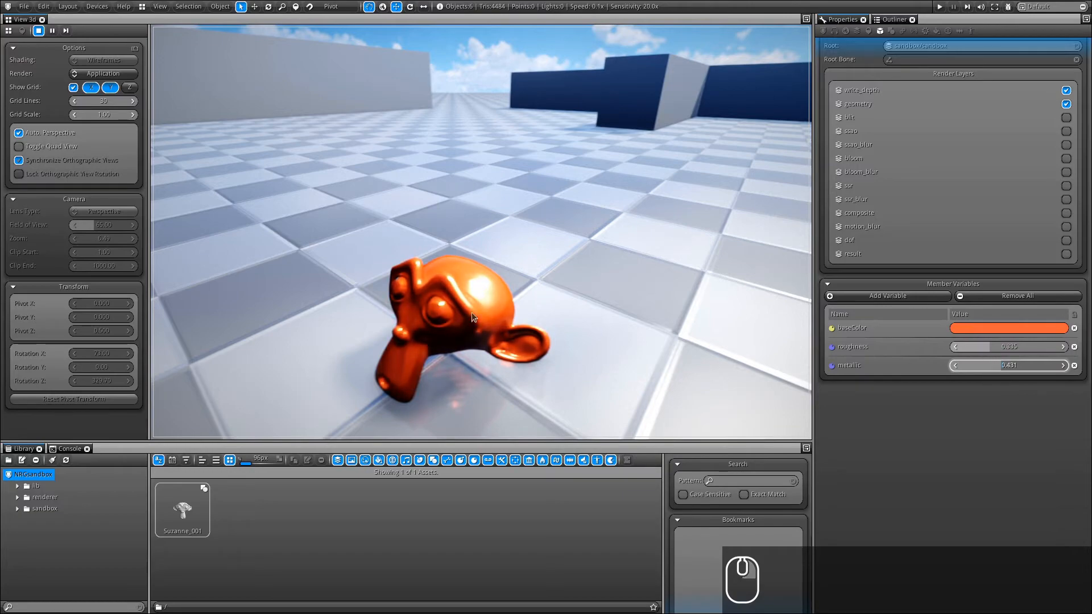
Step: Fly the scene camera around the orange monkey head to examine its material from other angles and distances
{"action": "key", "text": "s"}
{"action": "key", "text": "s"}
{"action": "key", "text": "s"}
{"action": "key", "text": "s"}
{"action": "key", "text": "s"}
{"action": "key", "text": "s"}
{"action": "key", "text": "s"}
{"action": "key", "text": "s"}
{"action": "key", "text": "s"}
{"action": "key", "text": "s"}
{"action": "key", "text": "e"}
{"action": "key", "text": "d"}
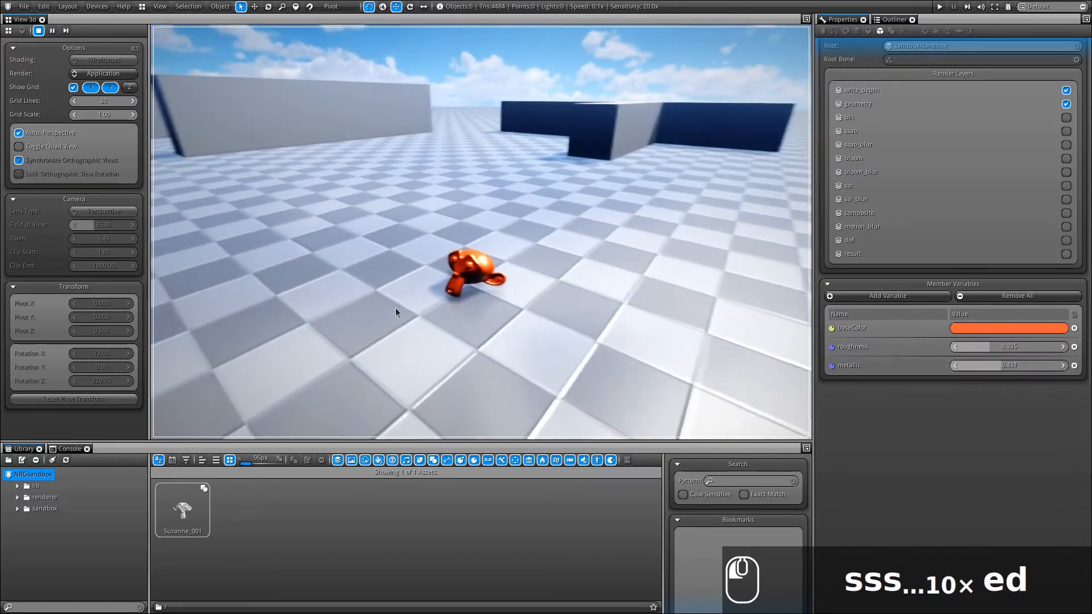
{"action": "left_click_drag", "start_coordinate": [394, 308], "coordinate": [384, 309]}
{"action": "key", "text": "d"}
{"action": "key", "text": "d"}
{"action": "key", "text": "d"}
{"action": "key", "text": "d"}
{"action": "key", "text": "d"}
{"action": "key", "text": "d"}
{"action": "key", "text": "d"}
{"action": "key", "text": "d"}
{"action": "key", "text": "d"}
{"action": "key", "text": "d"}
{"action": "key", "text": "d"}
{"action": "key", "text": "d"}
{"action": "key", "text": "d"}
{"action": "key", "text": "d"}
{"action": "key", "text": "d"}
{"action": "key", "text": "d"}
{"action": "key", "text": "d"}
{"action": "key", "text": "d"}
{"action": "key", "text": "d"}
{"action": "key", "text": "d"}
{"action": "left_click_drag", "start_coordinate": [663, 282], "coordinate": [280, 316]}
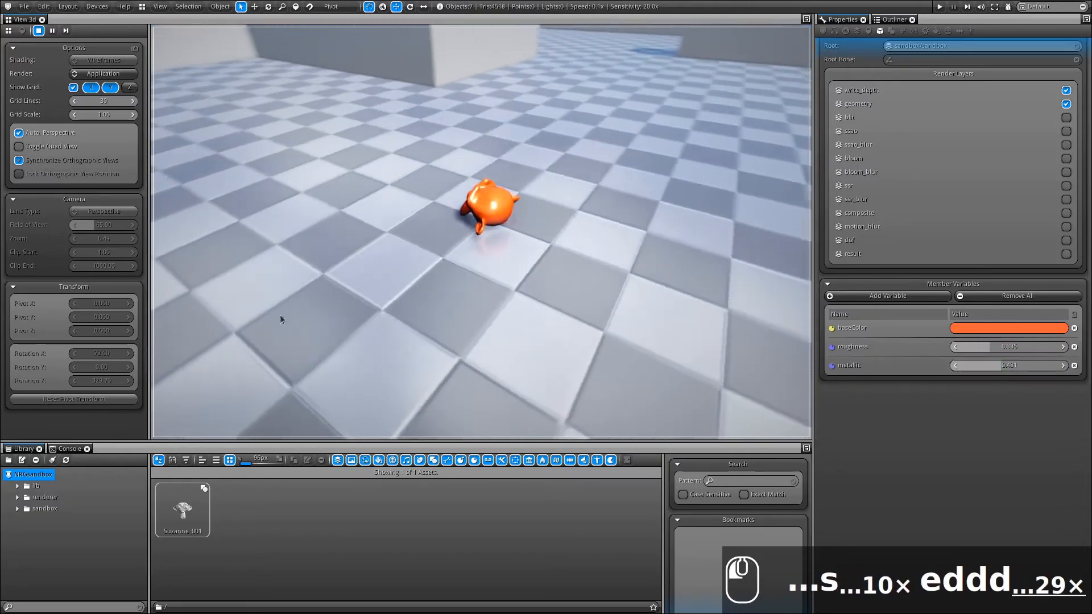
{"action": "key", "text": "d"}
{"action": "key", "text": "d"}
{"action": "key", "text": "d"}
{"action": "key", "text": "d"}
{"action": "key", "text": "a"}
{"action": "key", "text": "w"}
{"action": "key", "text": "w"}
{"action": "key", "text": "w"}
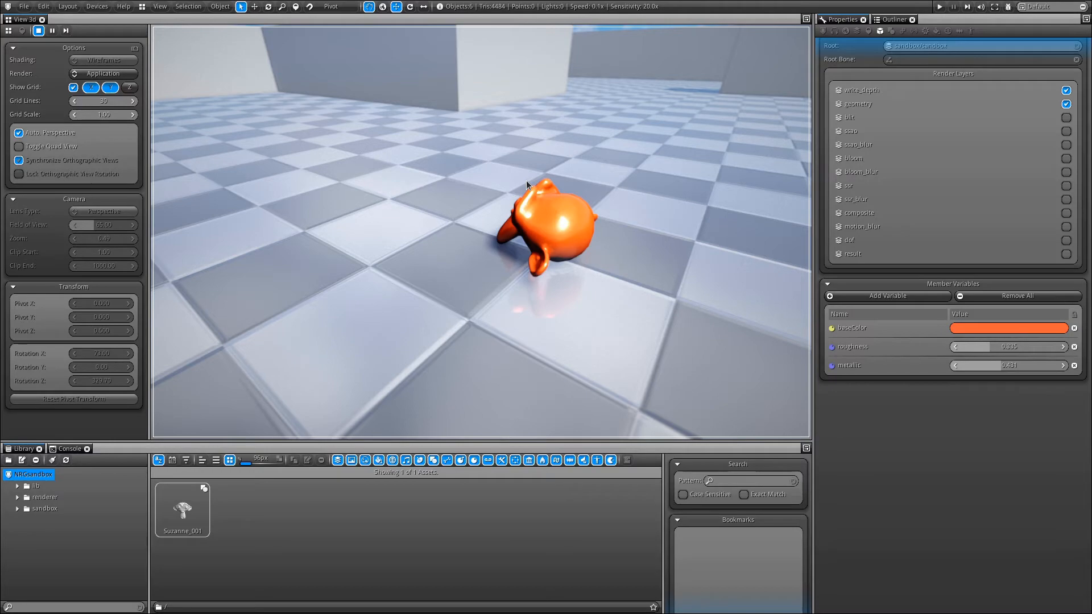
{"action": "right_click_drag", "start_coordinate": [404, 265], "coordinate": [481, 275]}
{"action": "left_click_drag", "start_coordinate": [481, 274], "coordinate": [569, 285]}
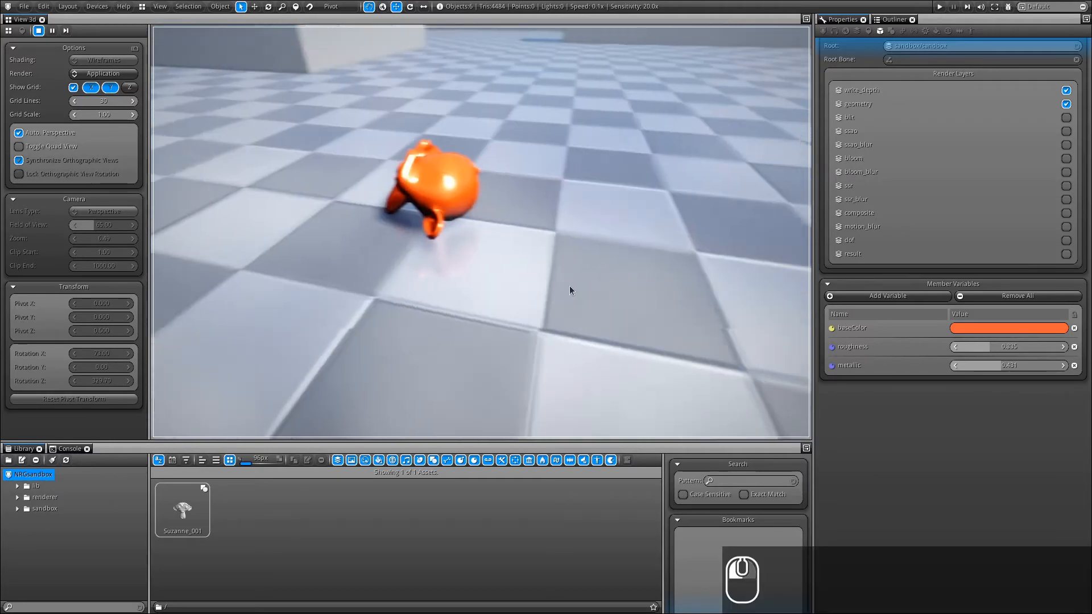
Step: Switch the 3D view to the wireframe display of the geometry layer and select the Suzanne mesh
{"action": "key", "text": "shift+2"}
{"action": "left_click_drag", "start_coordinate": [480, 276], "coordinate": [549, 276], "text": "alt"}
{"action": "left_click", "coordinate": [519, 234]}
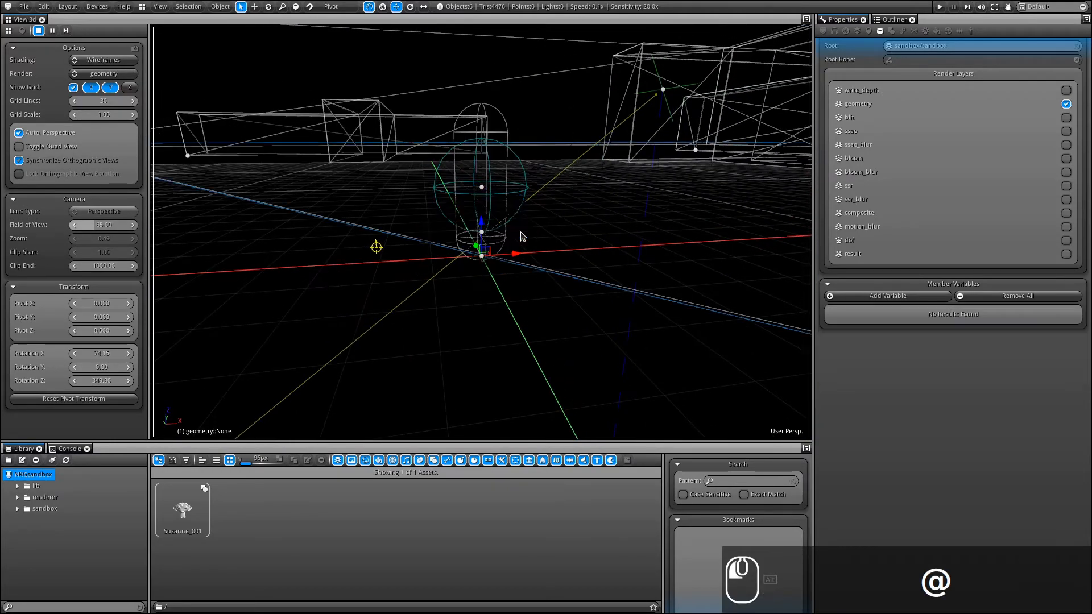
{"action": "left_click", "coordinate": [516, 221]}
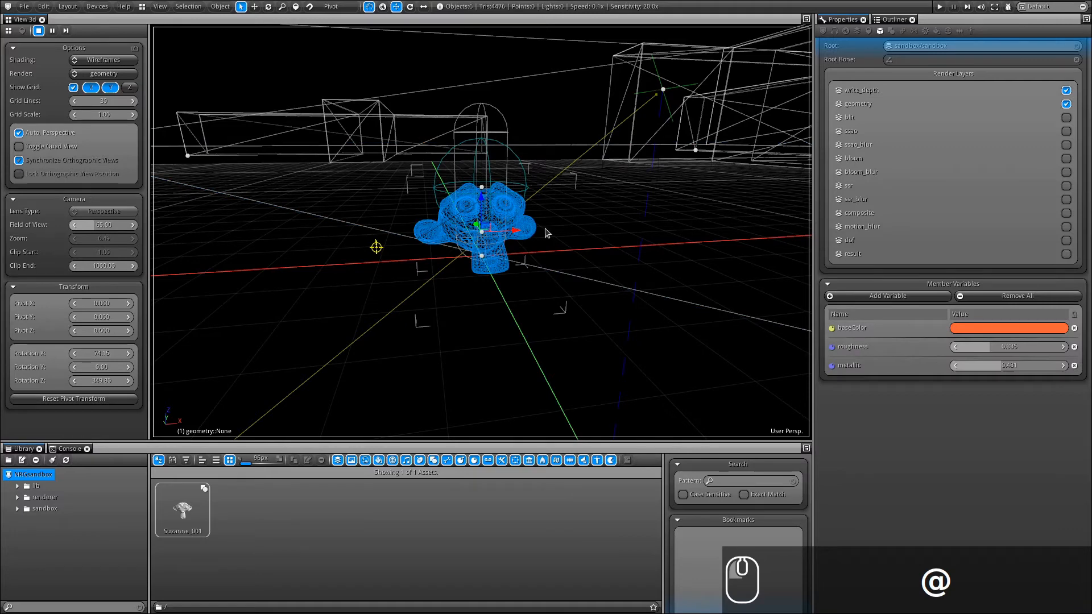
Step: Turn off the last state toggle of Suzanne in the outliner, and move the mesh along negative X, away from the controller capsule
{"action": "left_click", "coordinate": [894, 20]}
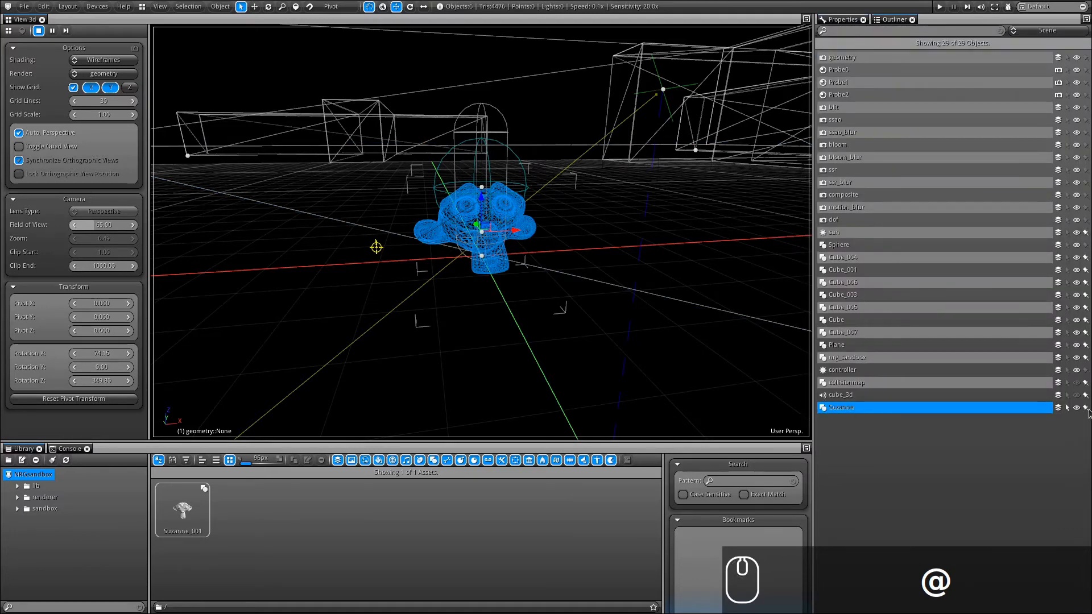
{"action": "left_click", "coordinate": [1087, 410]}
{"action": "left_click_drag", "start_coordinate": [610, 296], "coordinate": [573, 295], "text": "alt"}
{"action": "left_click_drag", "start_coordinate": [519, 240], "coordinate": [276, 239]}
{"action": "left_click_drag", "start_coordinate": [652, 318], "coordinate": [433, 305], "text": "alt"}
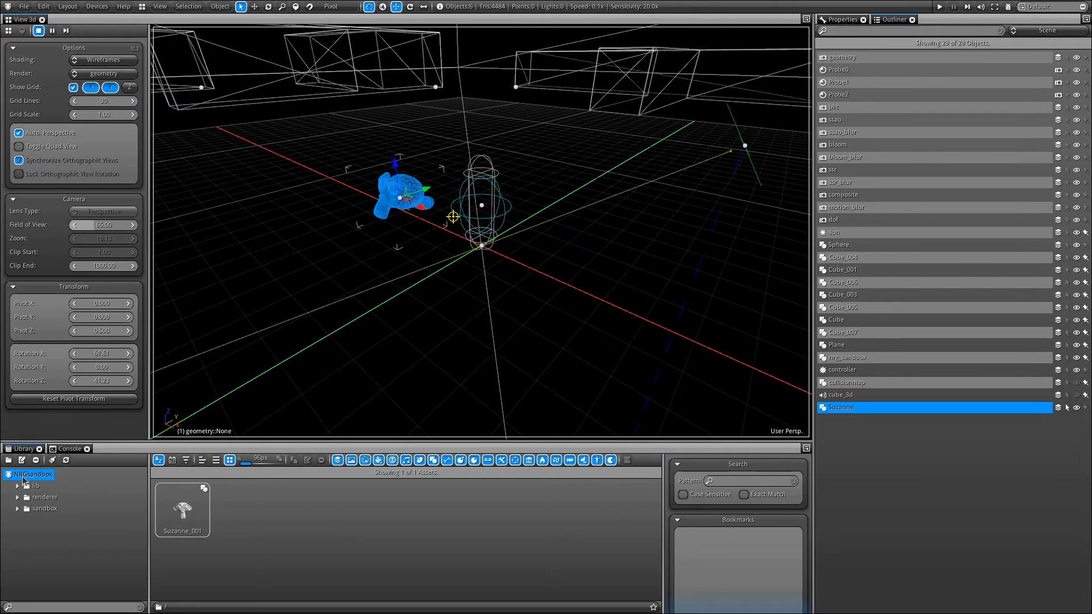
Step: Open xbot.dae for COLLADA import at the NRGsandbox project root
{"action": "left_click", "coordinate": [41, 477]}
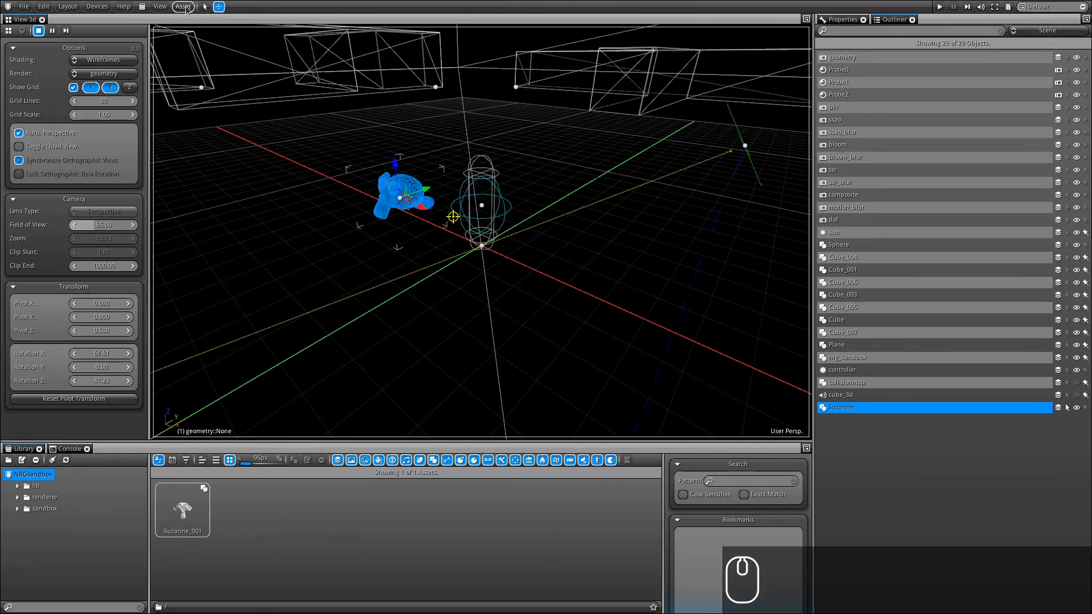
{"action": "left_click", "coordinate": [183, 7]}
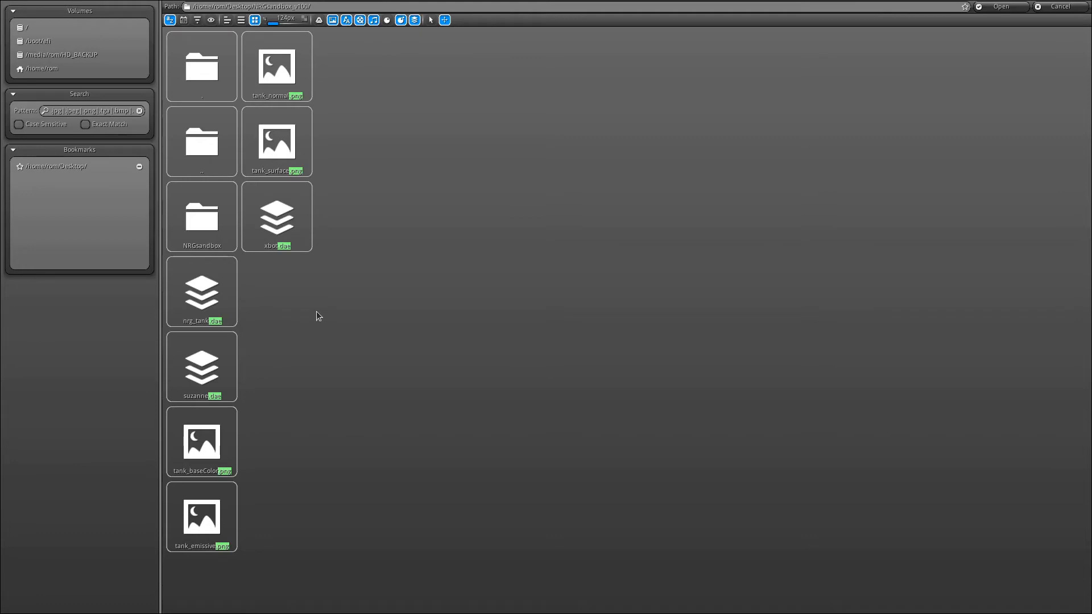
{"action": "left_click", "coordinate": [288, 220]}
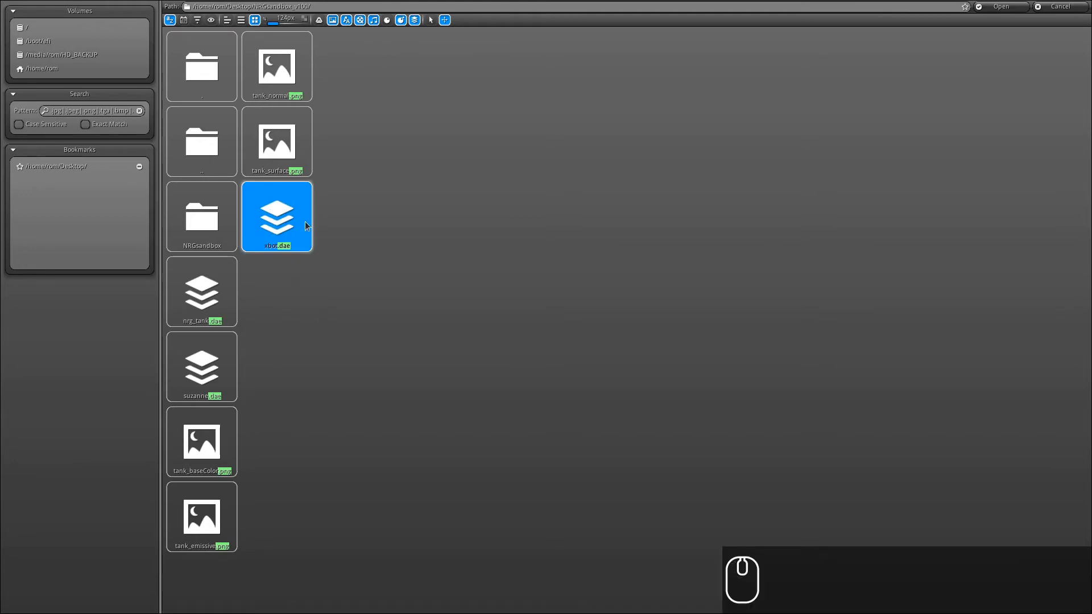
{"action": "left_click", "coordinate": [1001, 6]}
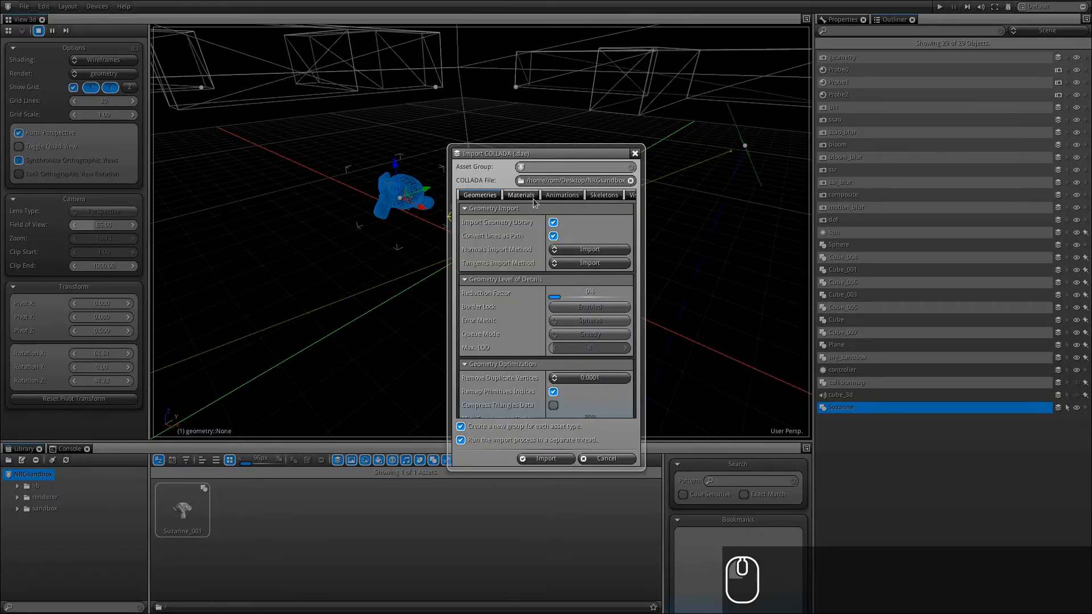
Step: Turn off material library import and new groups per asset type, and clear Suzanne as the object to append animations to
{"action": "left_click", "coordinate": [511, 197]}
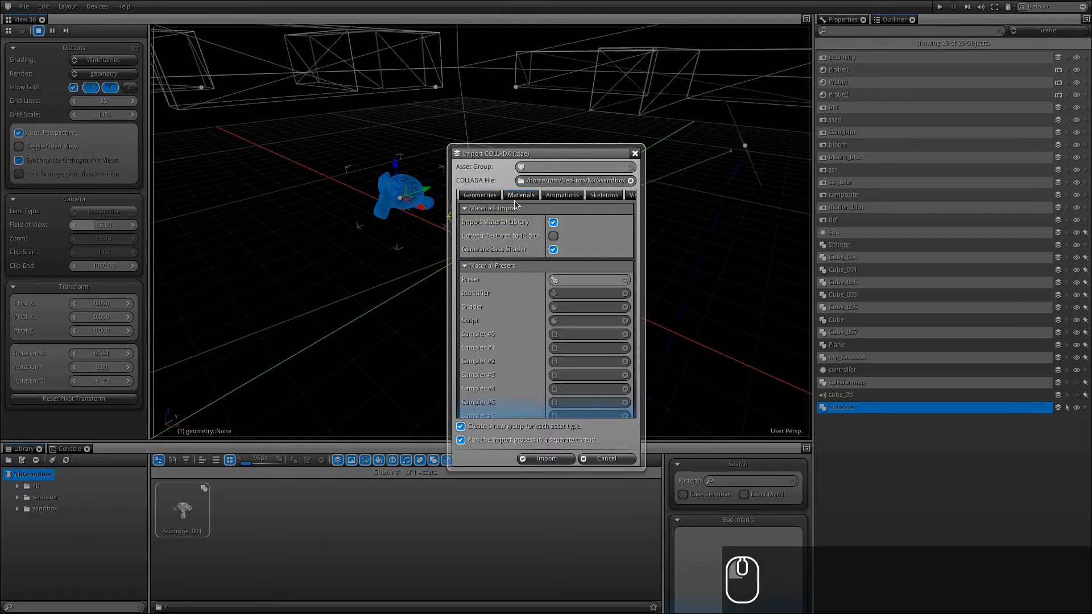
{"action": "left_click", "coordinate": [553, 222]}
{"action": "left_click", "coordinate": [462, 427]}
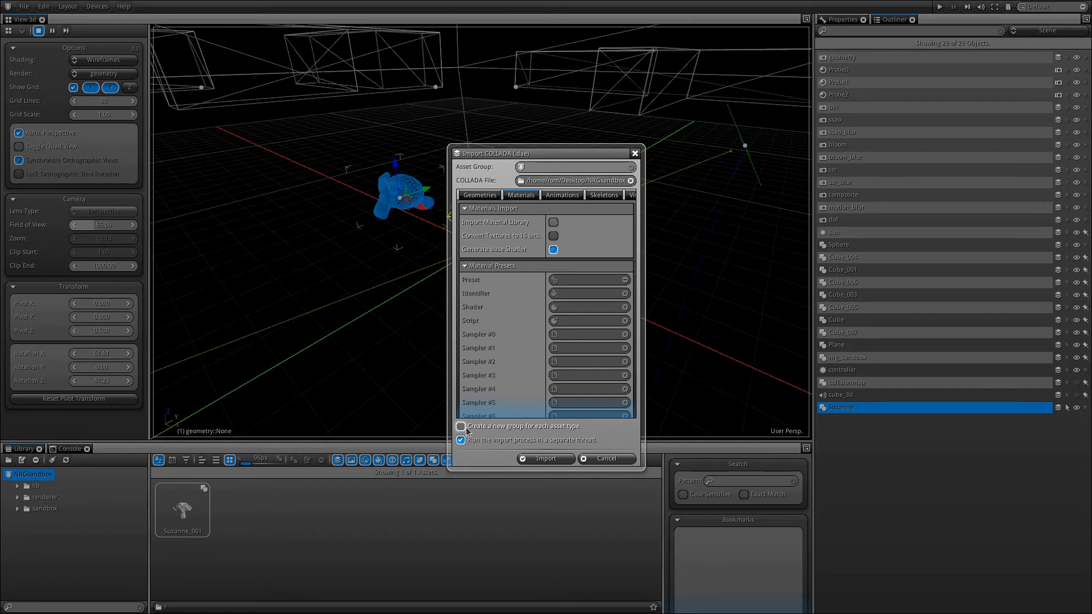
{"action": "left_click", "coordinate": [554, 196]}
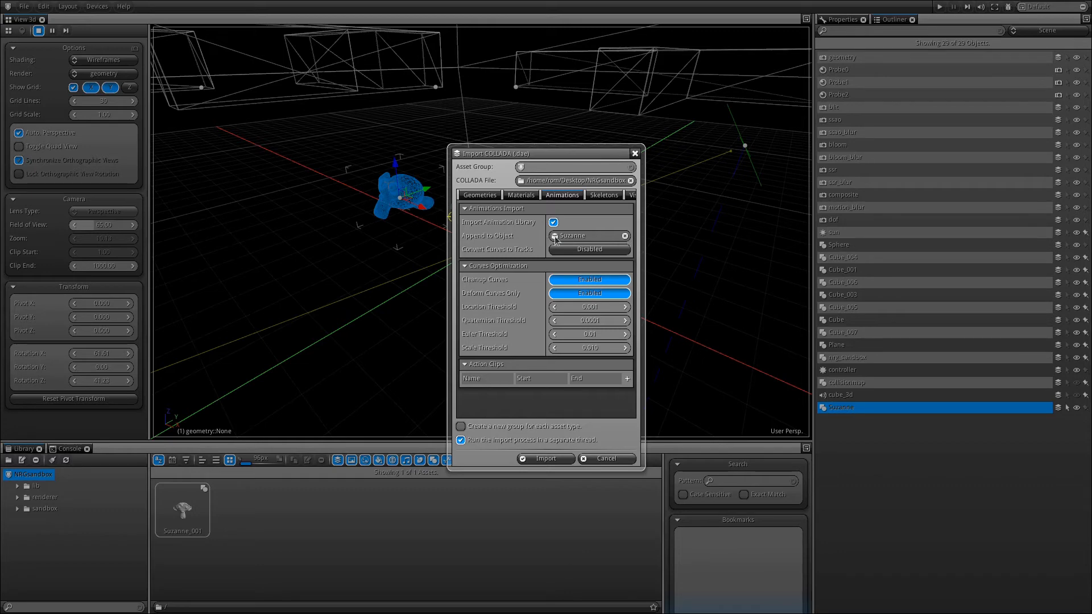
{"action": "left_click", "coordinate": [625, 237]}
{"action": "left_click", "coordinate": [598, 196]}
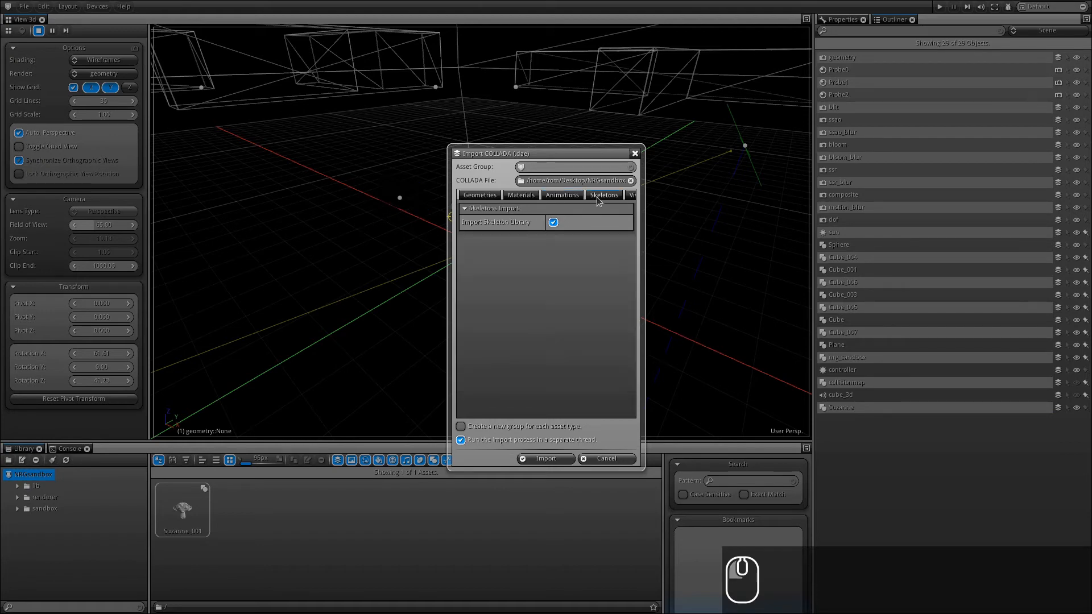
Step: Enable the geometry render layer in the visual scene settings alongside write_depth and import the xbot character
{"action": "right_click_drag", "start_coordinate": [600, 198], "coordinate": [486, 194]}
{"action": "left_click", "coordinate": [541, 195]}
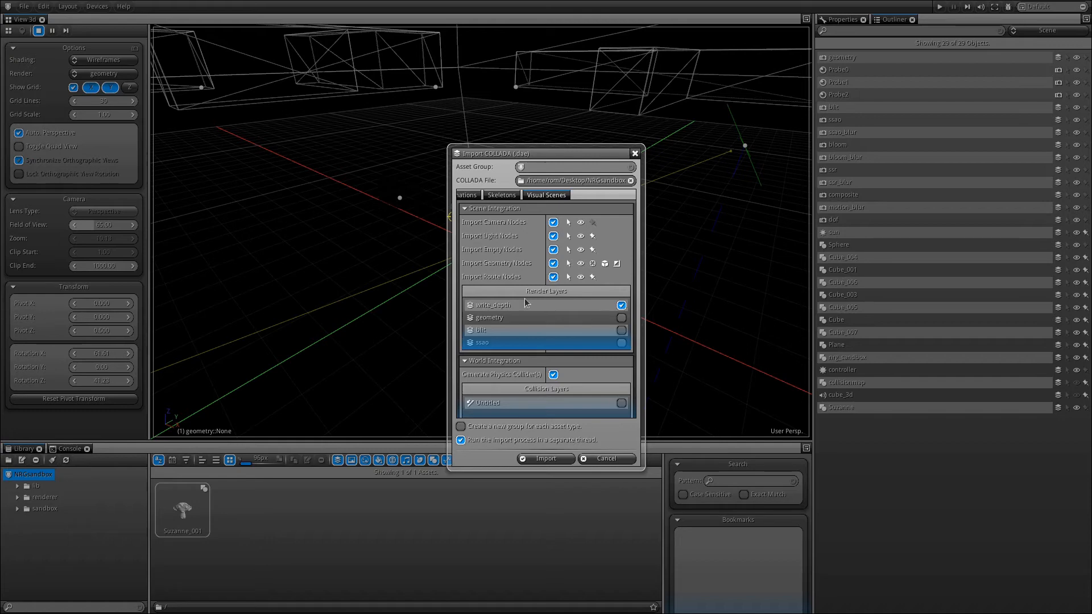
{"action": "left_click", "coordinate": [623, 320]}
{"action": "left_click", "coordinate": [544, 461]}
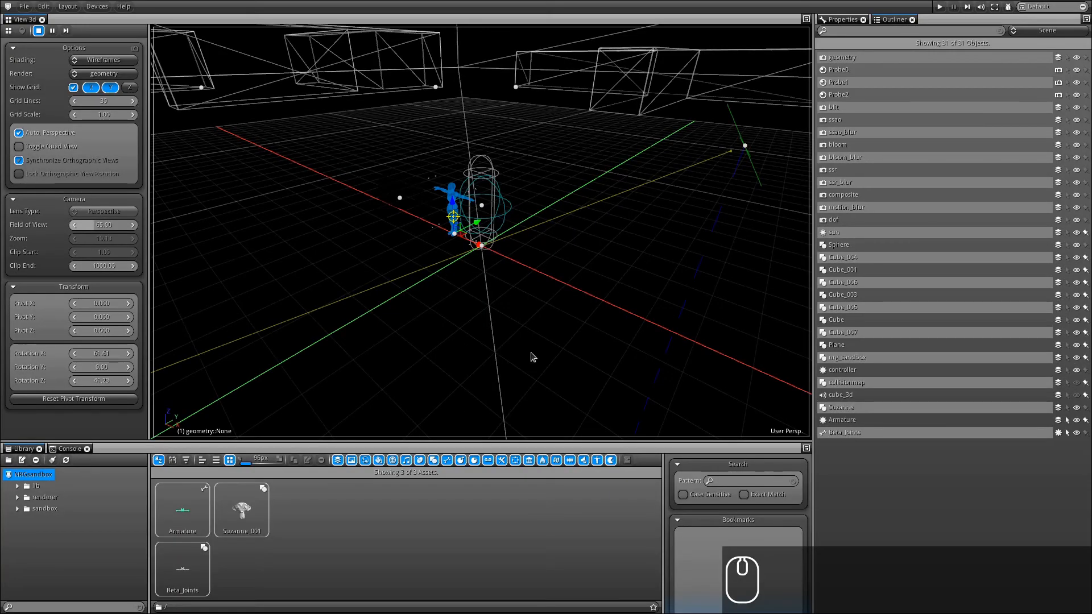
Step: Examine the imported character from closer angles and check the scene in the rendered application view
{"action": "left_click_drag", "start_coordinate": [456, 268], "coordinate": [714, 220], "text": "alt"}
{"action": "scroll", "coordinate": [408, 229], "scroll_direction": "down", "scroll_amount": 3}
{"action": "scroll", "coordinate": [407, 225], "scroll_direction": "up", "scroll_amount": 5}
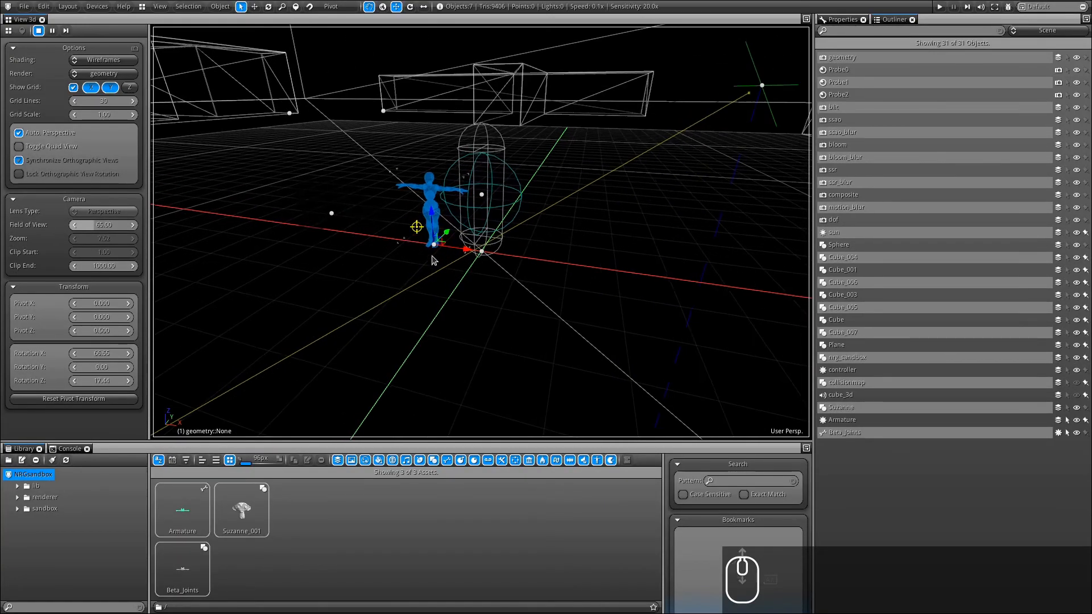
{"action": "mouse_move", "coordinate": [451, 268]}
{"action": "left_mouse_down", "text": "alt"}
{"action": "mouse_move", "coordinate": [592, 227]}
{"action": "mouse_move", "coordinate": [575, 268]}
{"action": "mouse_move", "coordinate": [444, 268]}
{"action": "left_mouse_up", "text": "alt"}
{"action": "scroll", "coordinate": [580, 272], "scroll_direction": "up", "scroll_amount": 3}
{"action": "key", "text": "space"}
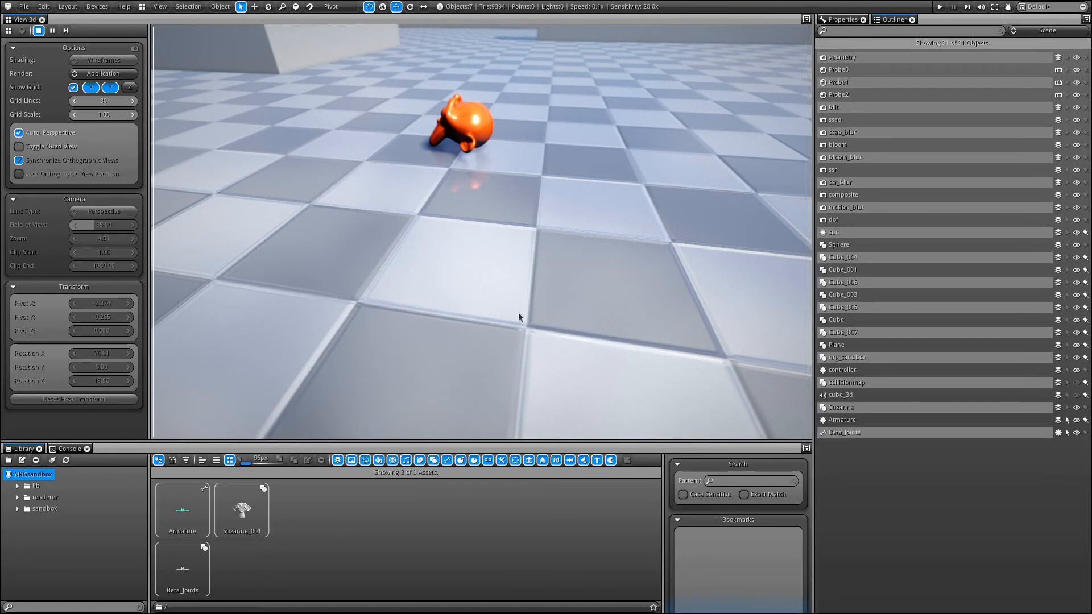
{"action": "key", "text": "space"}
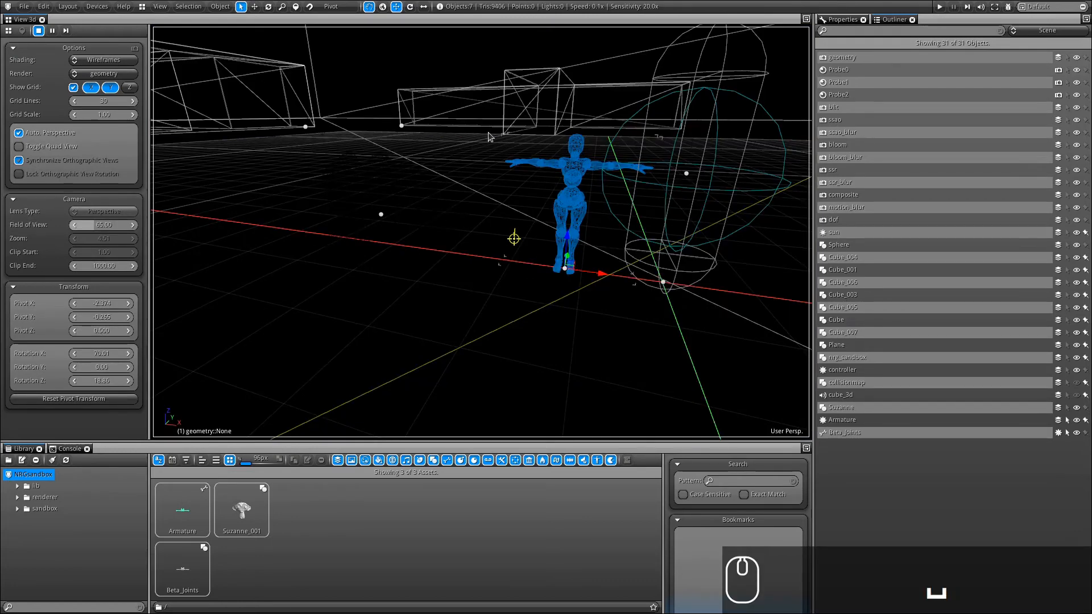
Step: Display the write_depth layer, select the Beta_Joints character and open its SkeletalMesh properties
{"action": "key", "text": "shift"}
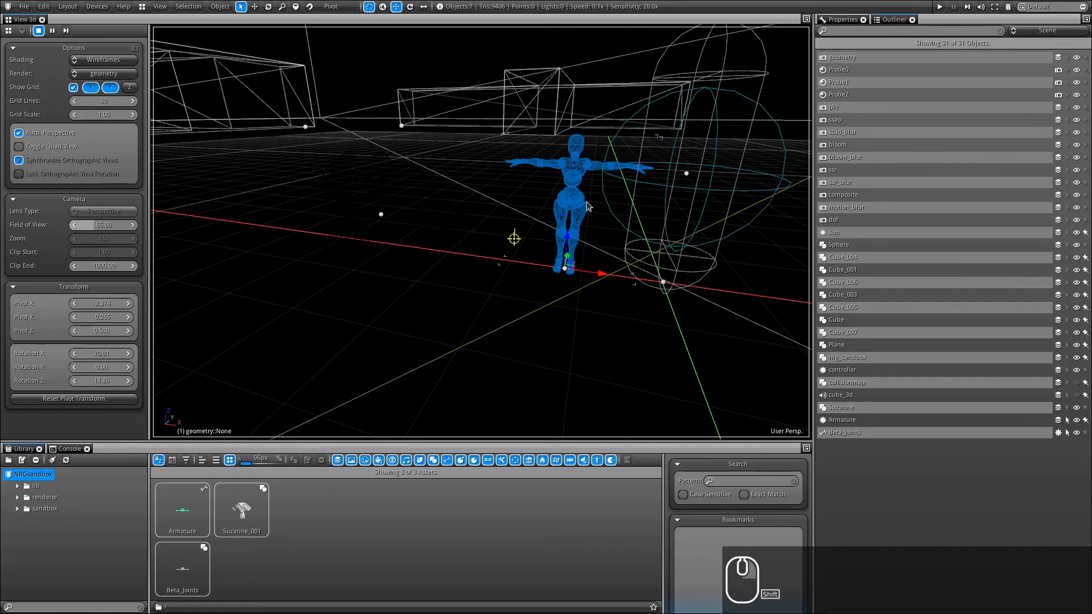
{"action": "key", "text": "shift+1"}
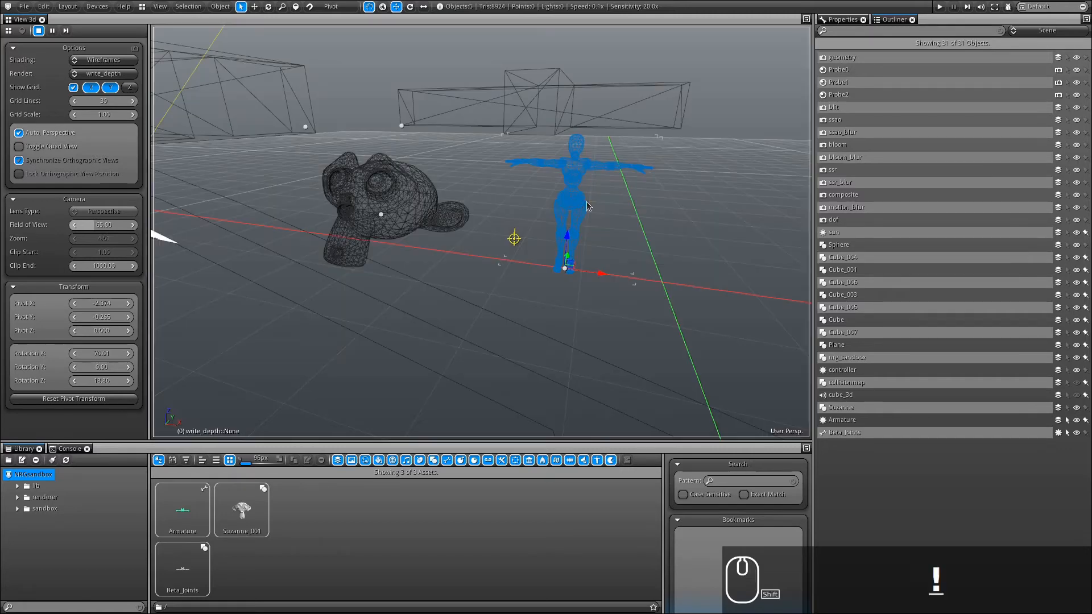
{"action": "left_click", "coordinate": [578, 150]}
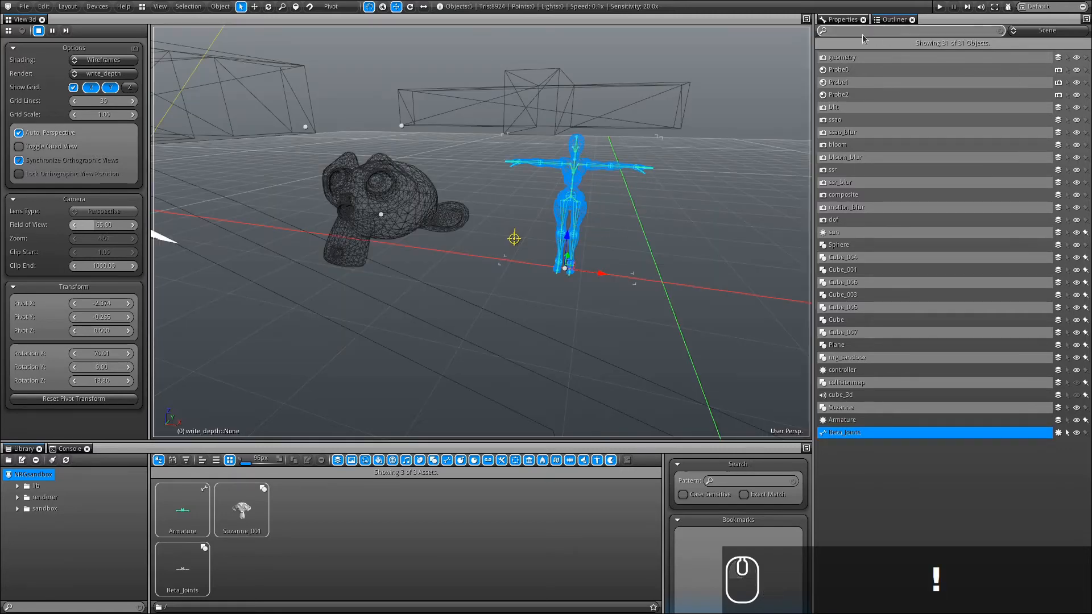
{"action": "left_click", "coordinate": [844, 20]}
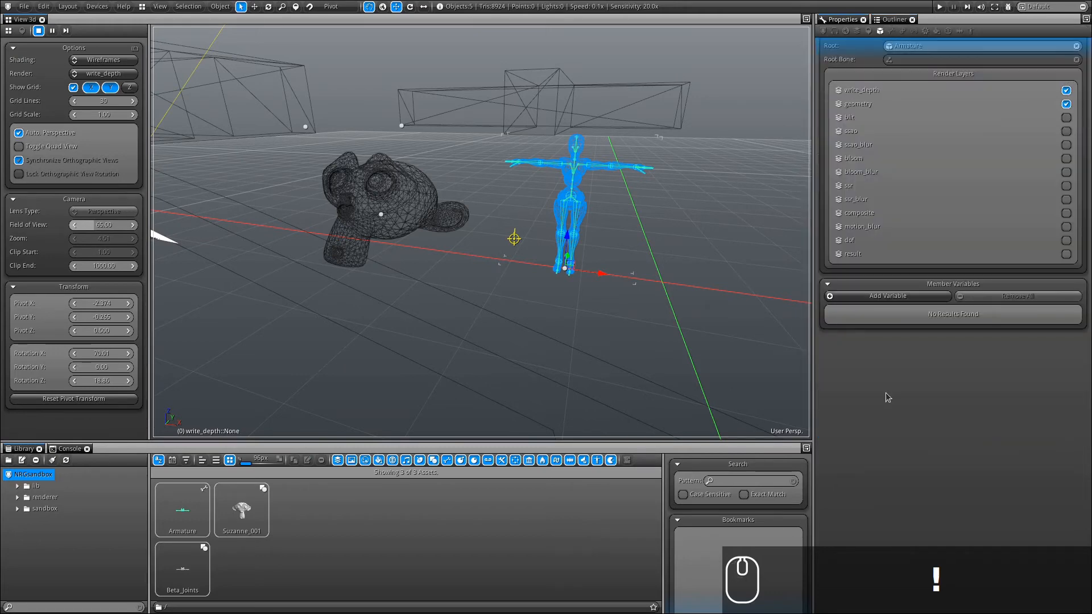
{"action": "left_click", "coordinate": [891, 33]}
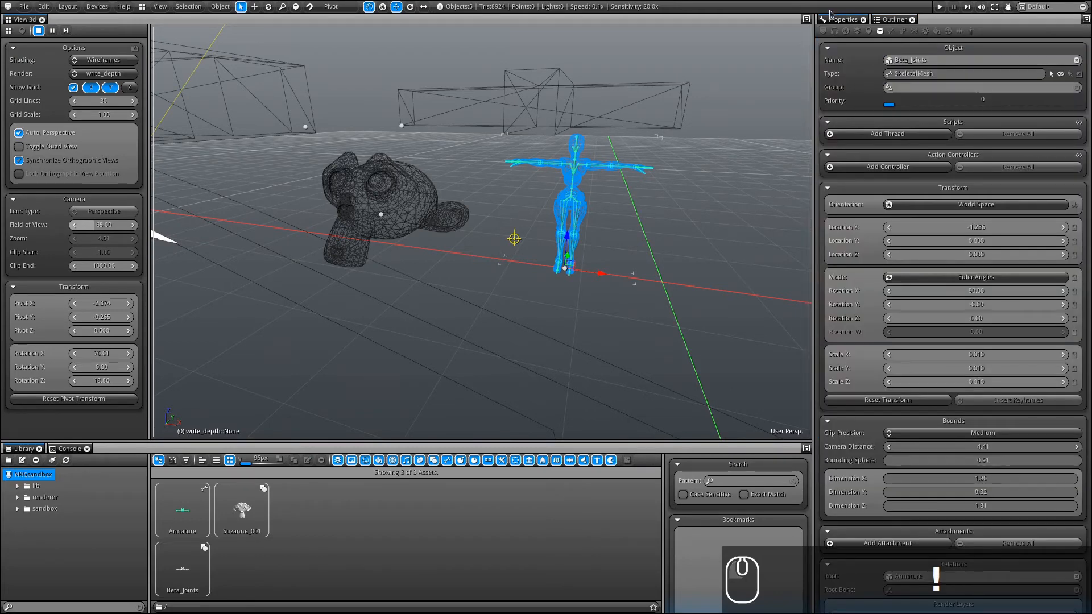
{"action": "left_click", "coordinate": [892, 34]}
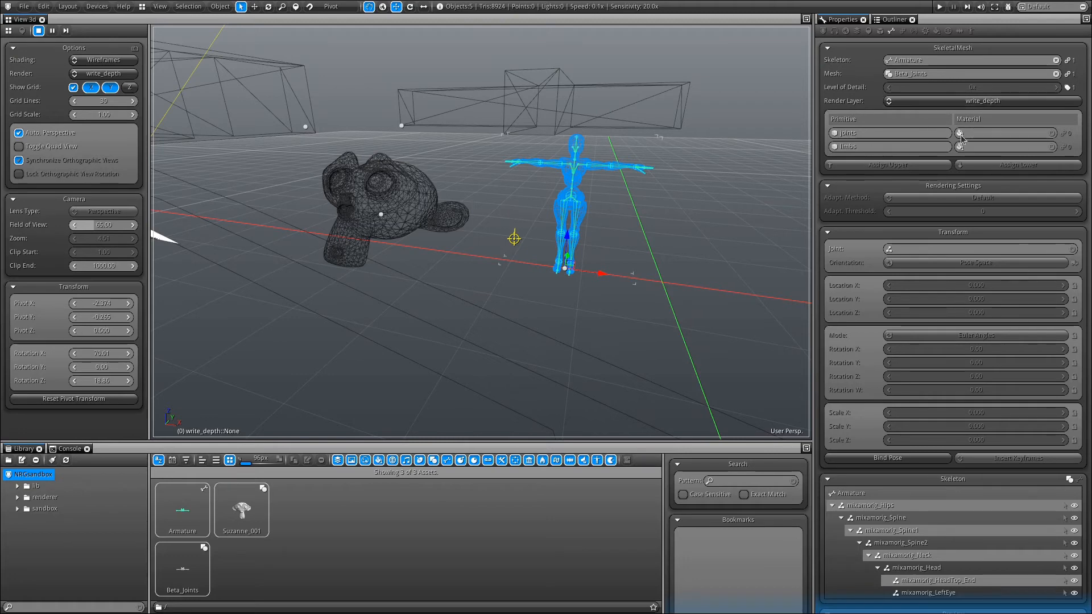
Step: Assign the lib/Materials/write_depth material to the joints and limbs primitives, and check the rendered view
{"action": "left_click", "coordinate": [1006, 134]}
{"action": "type", "text": "wri"}
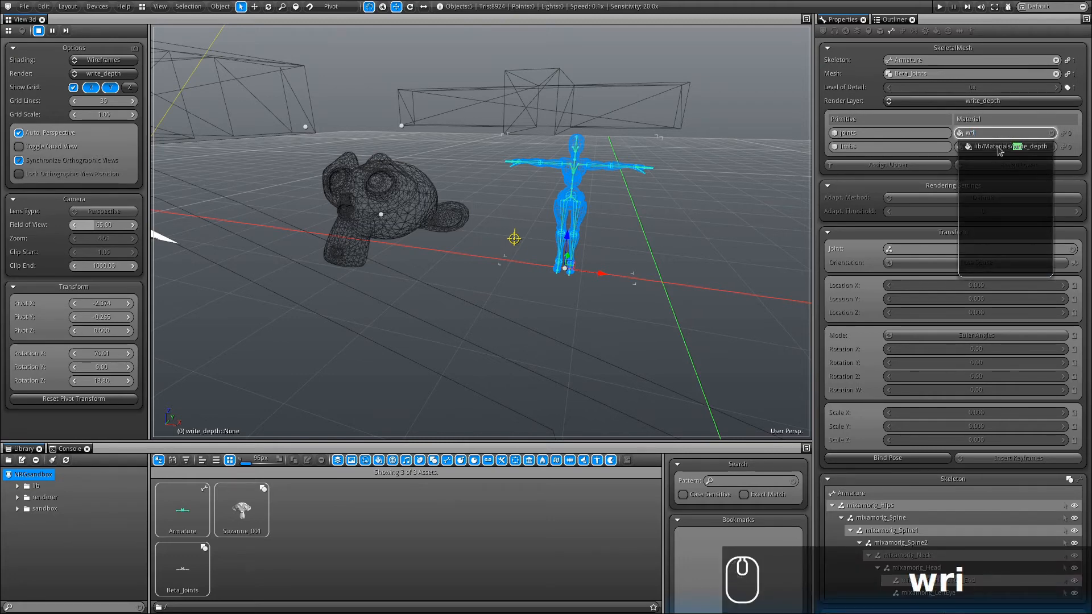
{"action": "left_click", "coordinate": [999, 147]}
{"action": "left_click", "coordinate": [992, 133]}
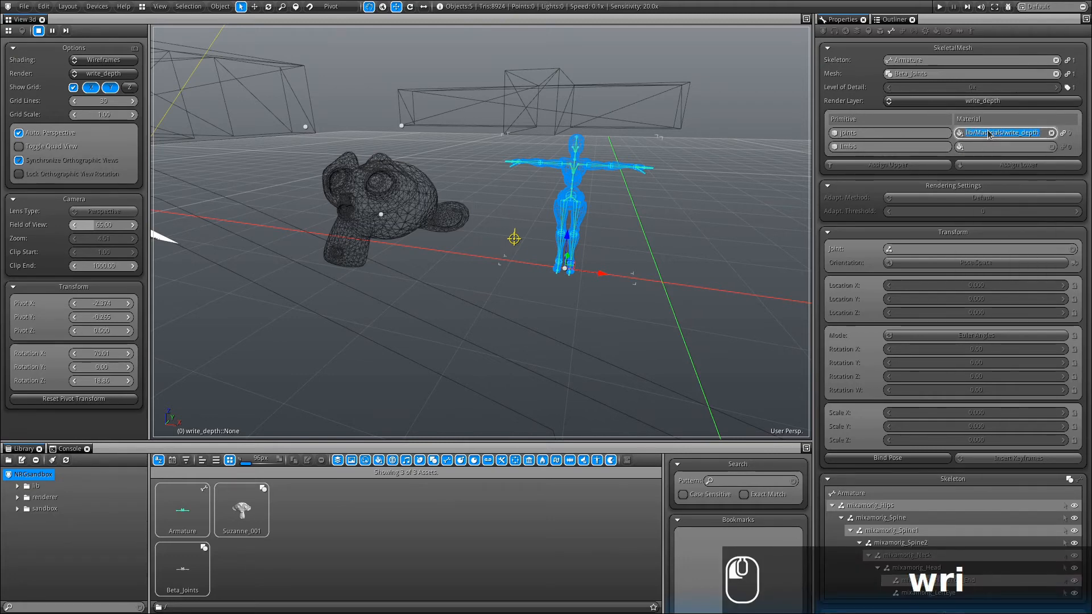
{"action": "key", "text": "ctrl+c"}
{"action": "left_click", "coordinate": [988, 148]}
{"action": "key", "text": "ctrl+v"}
{"action": "key", "text": "Return"}
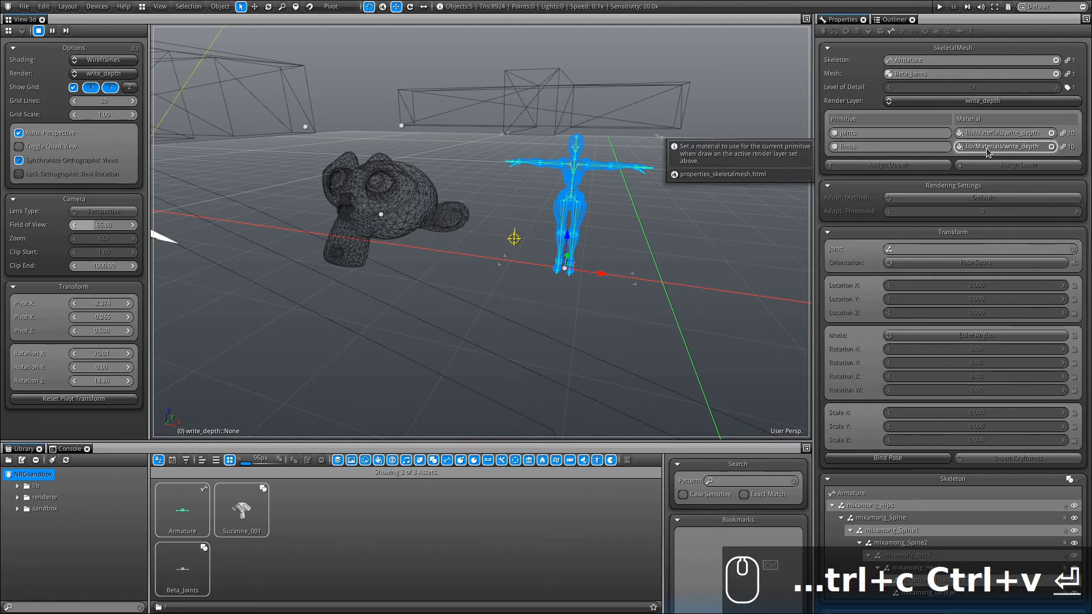
{"action": "right_click", "coordinate": [534, 254]}
{"action": "key", "text": "space"}
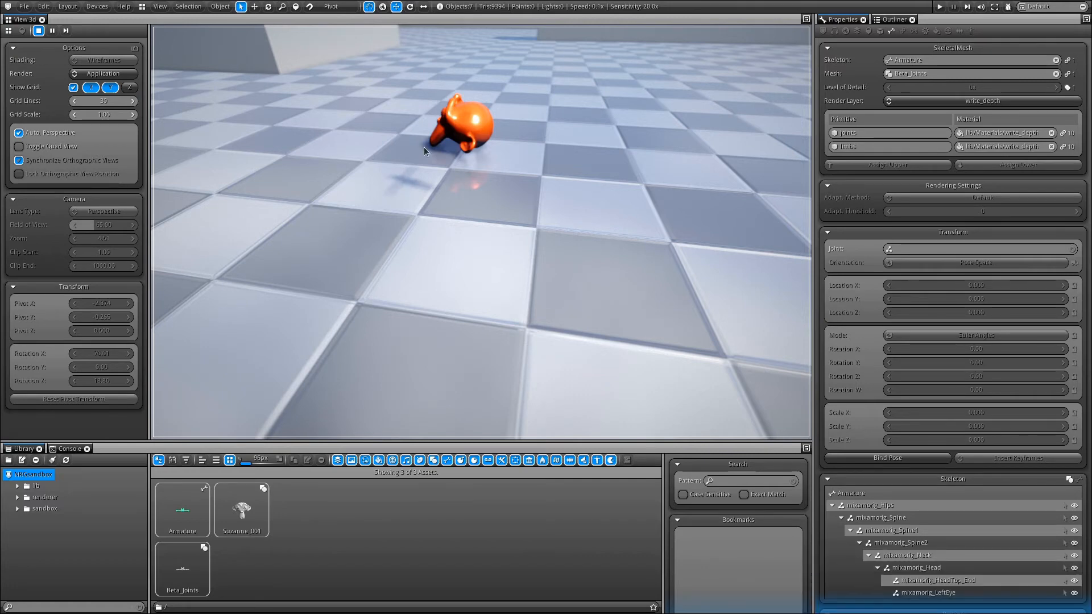
{"action": "key", "text": "space"}
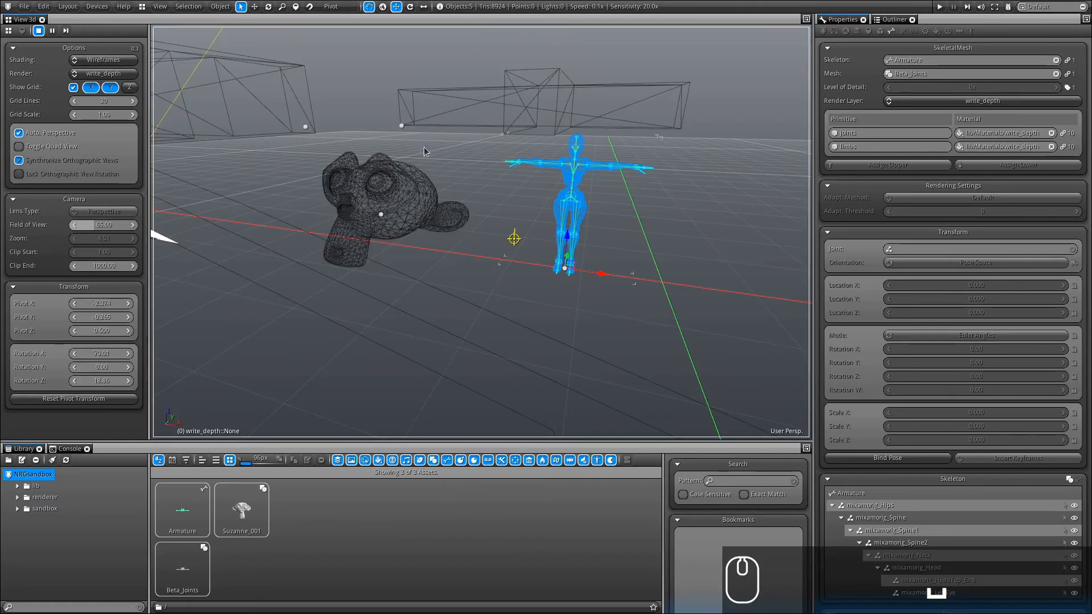
Step: Set the skeletal mesh's render layer to geometry and duplicate the plain material in lib/Materials twice
{"action": "left_click", "coordinate": [909, 101]}
{"action": "left_click", "coordinate": [905, 135]}
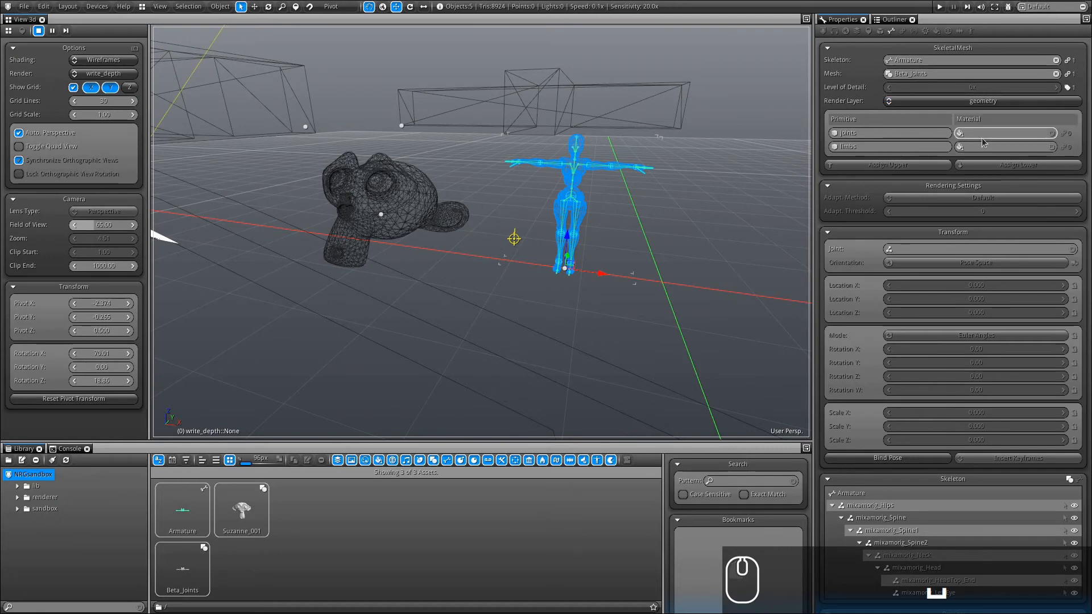
{"action": "left_click", "coordinate": [17, 487]}
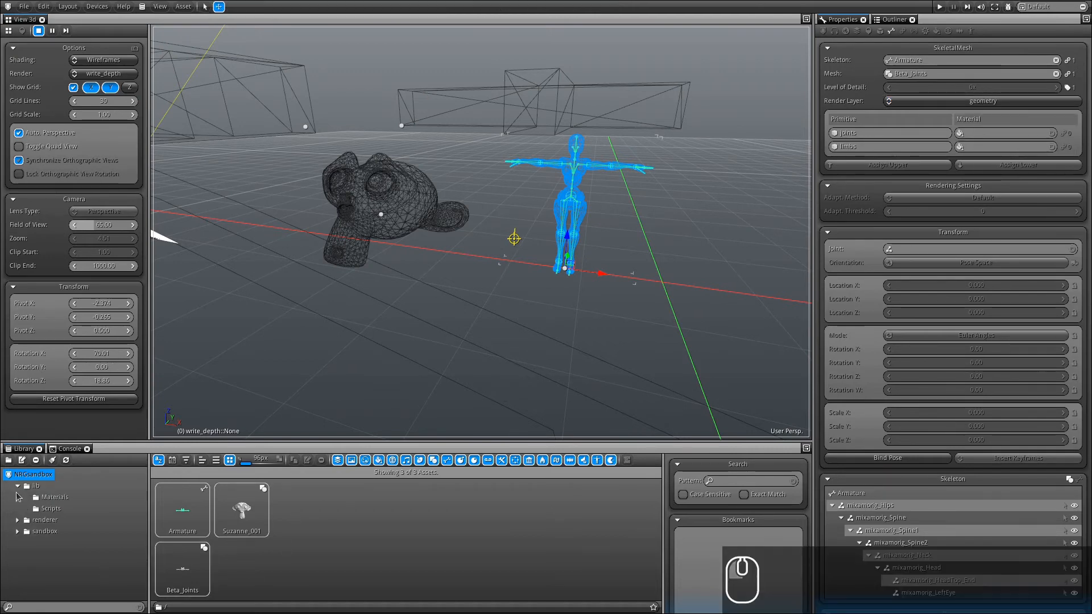
{"action": "left_click", "coordinate": [55, 498]}
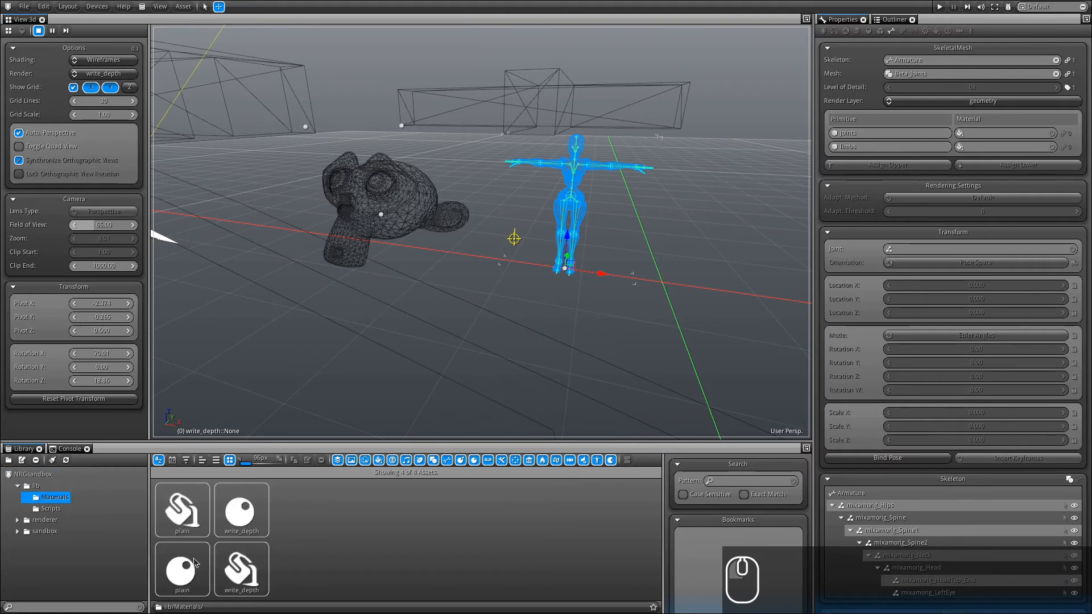
{"action": "left_click", "coordinate": [193, 518]}
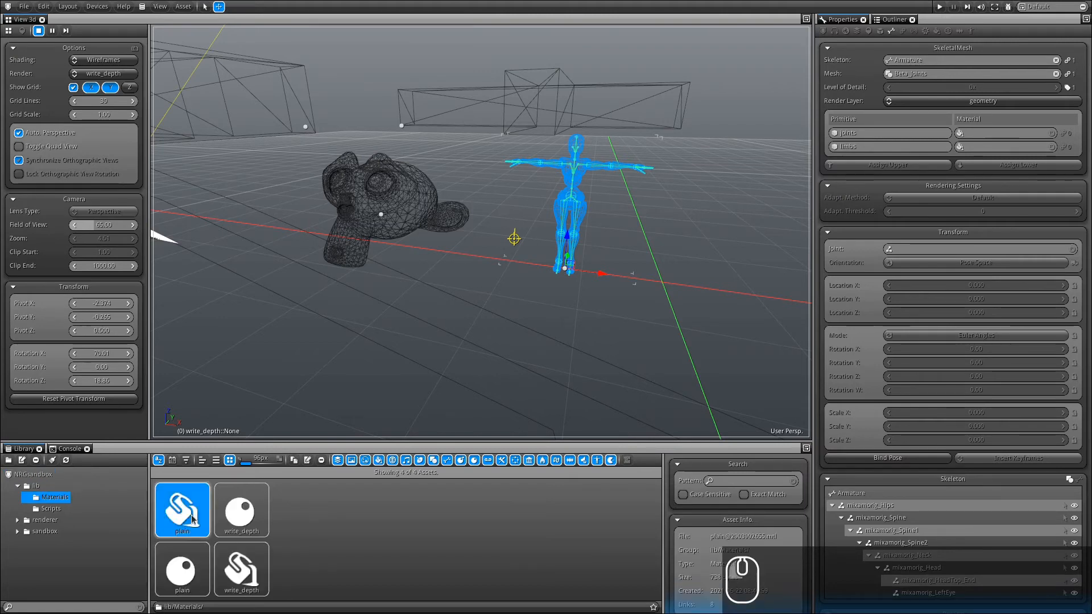
{"action": "left_click", "coordinate": [293, 462]}
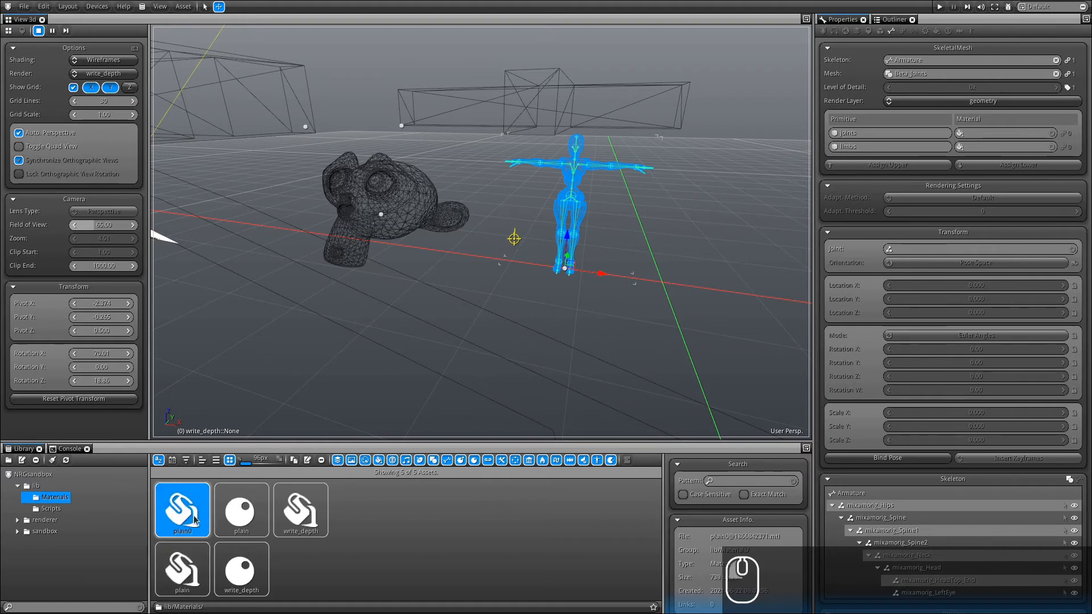
{"action": "left_click", "coordinate": [292, 459]}
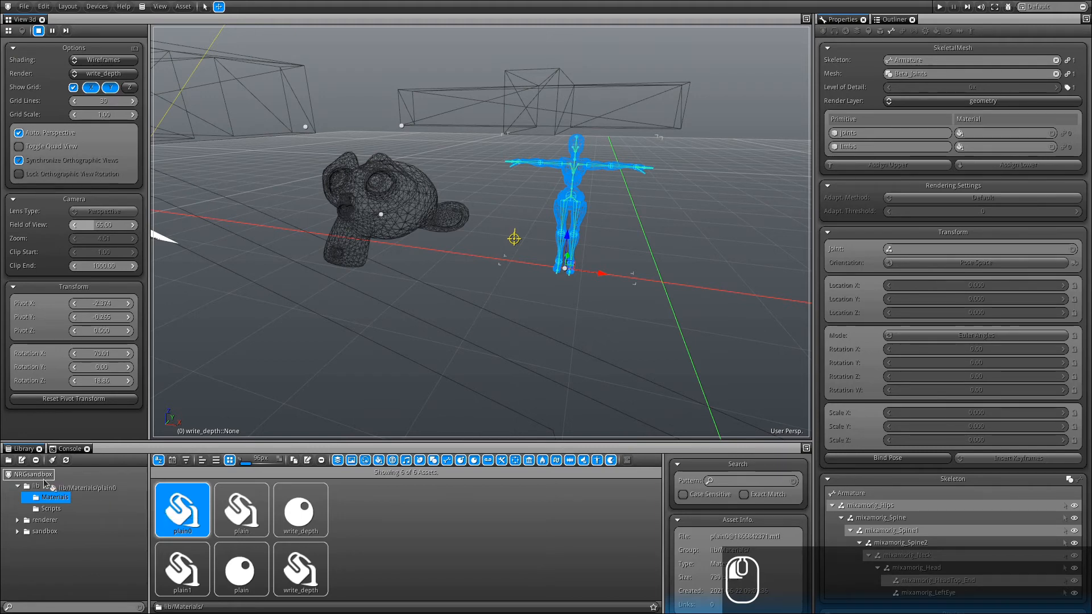
Step: Move the plain0 and plain1 material copies to the NRGsandbox root and open that group
{"action": "key", "text": "Delete"}
{"action": "left_click", "coordinate": [157, 505]}
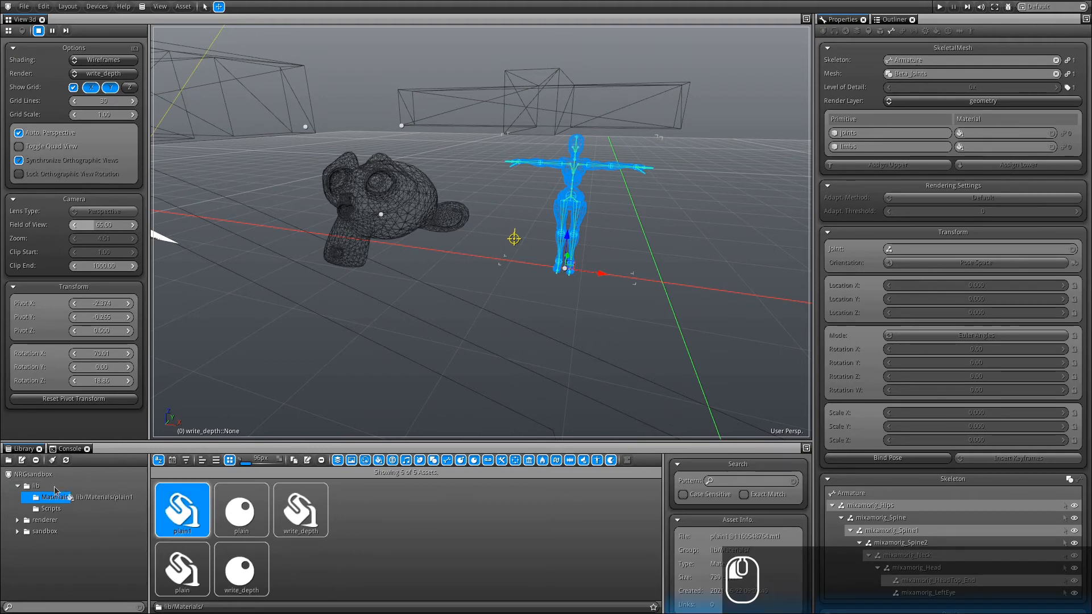
{"action": "key", "text": "Delete"}
{"action": "left_click", "coordinate": [34, 474]}
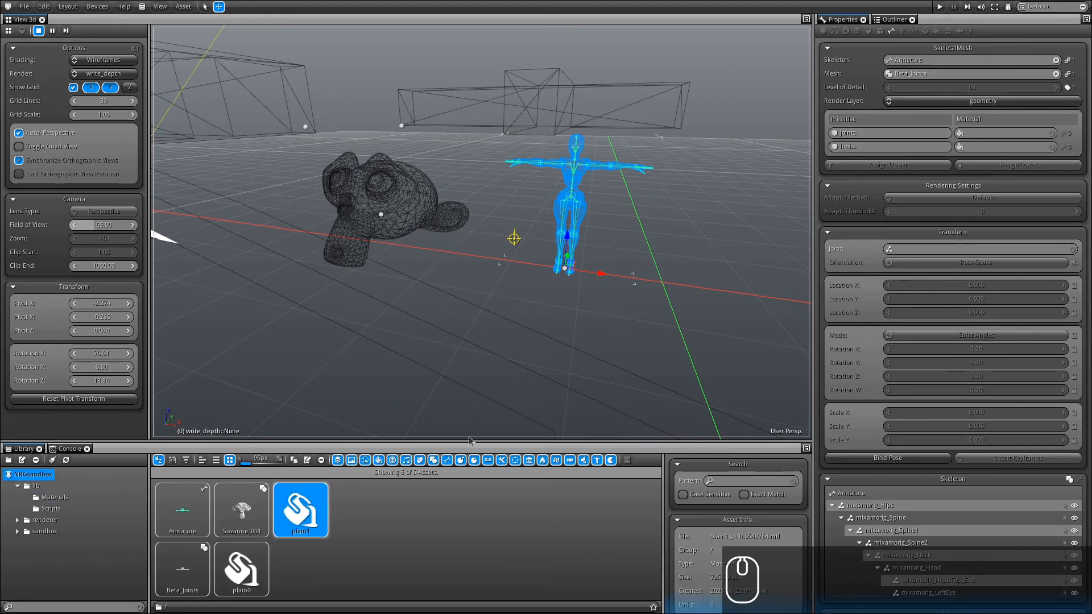
Step: Rename the plain1 material to joints and the plain0 material to limbs
{"action": "left_click", "coordinate": [301, 515]}
{"action": "type", "text": "joints"}
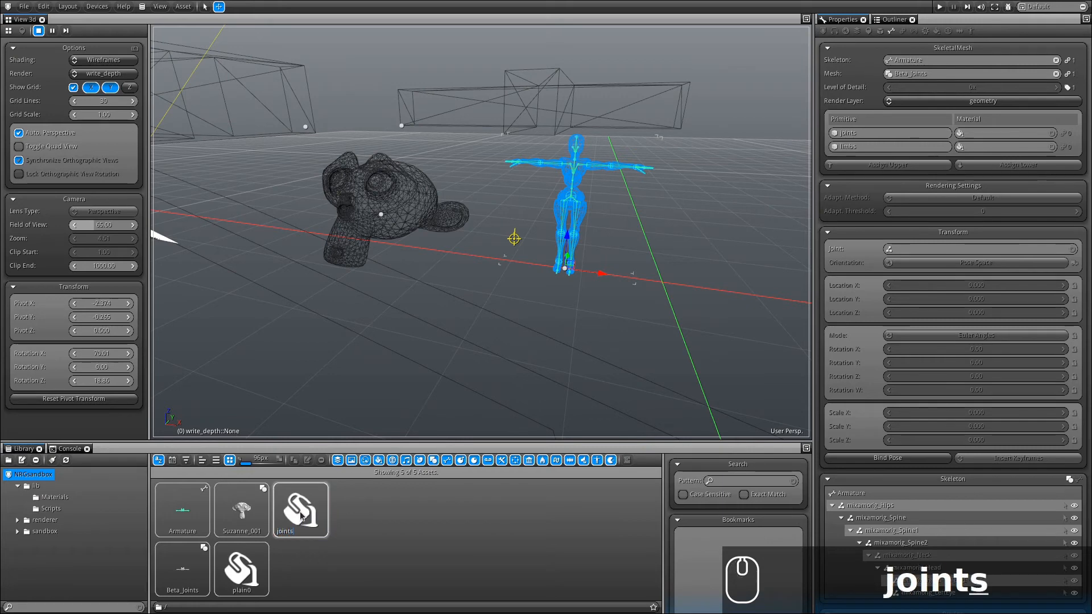
{"action": "key", "text": "Return"}
{"action": "double_click", "coordinate": [302, 515]}
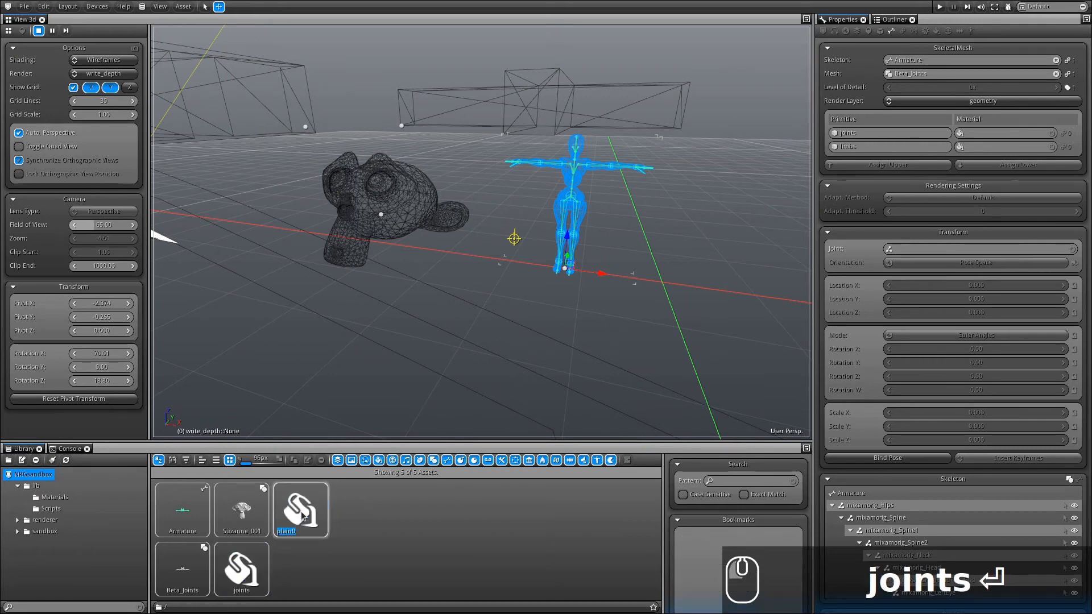
{"action": "type", "text": "libs"}
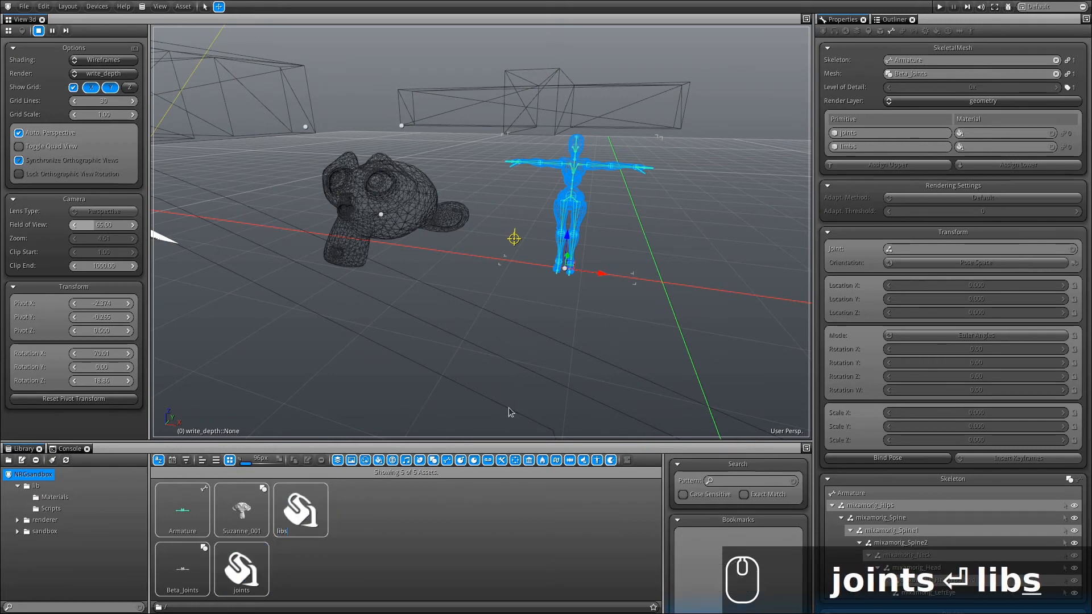
{"action": "key", "text": "BackSpace"}
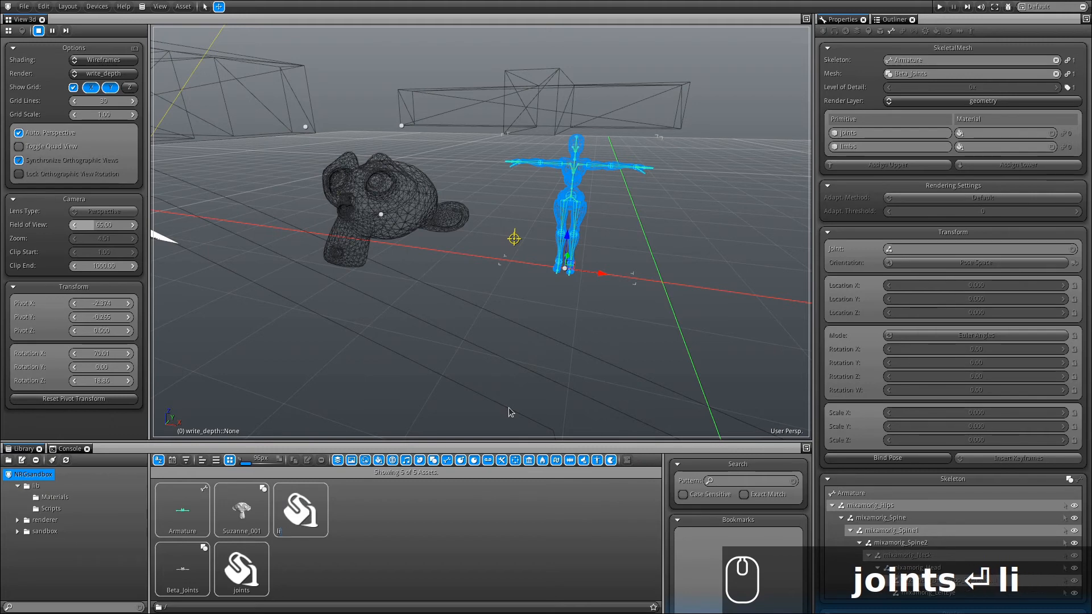
{"action": "type", "text": "mbs"}
{"action": "key", "text": "Return"}
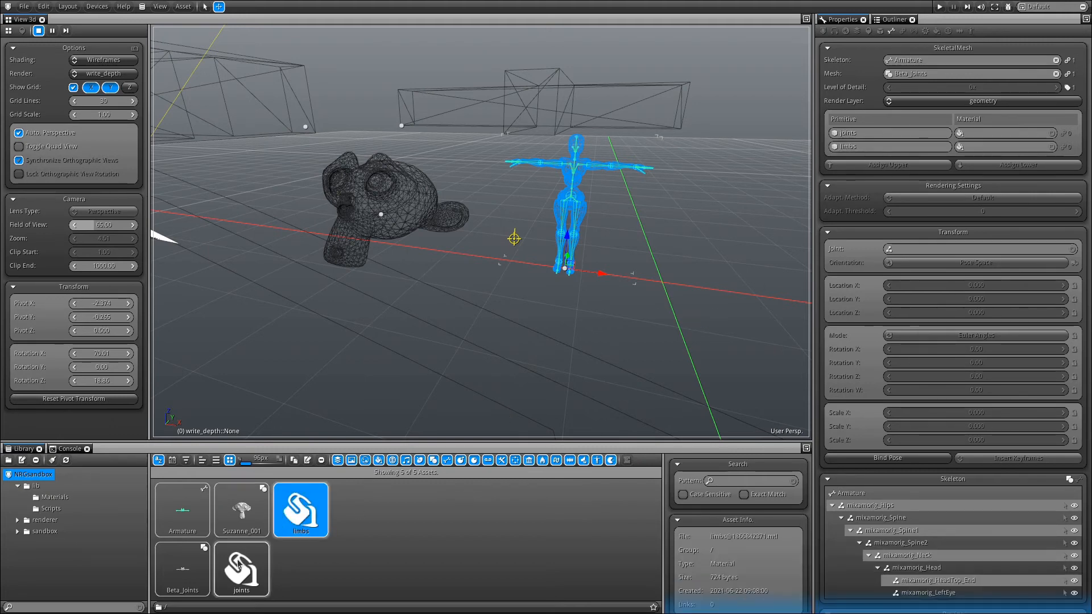
Step: Assign the joints and limbs materials to their matching skeletal mesh primitives, and inspect the character in the rendered view
{"action": "left_click_drag", "start_coordinate": [239, 566], "coordinate": [984, 136]}
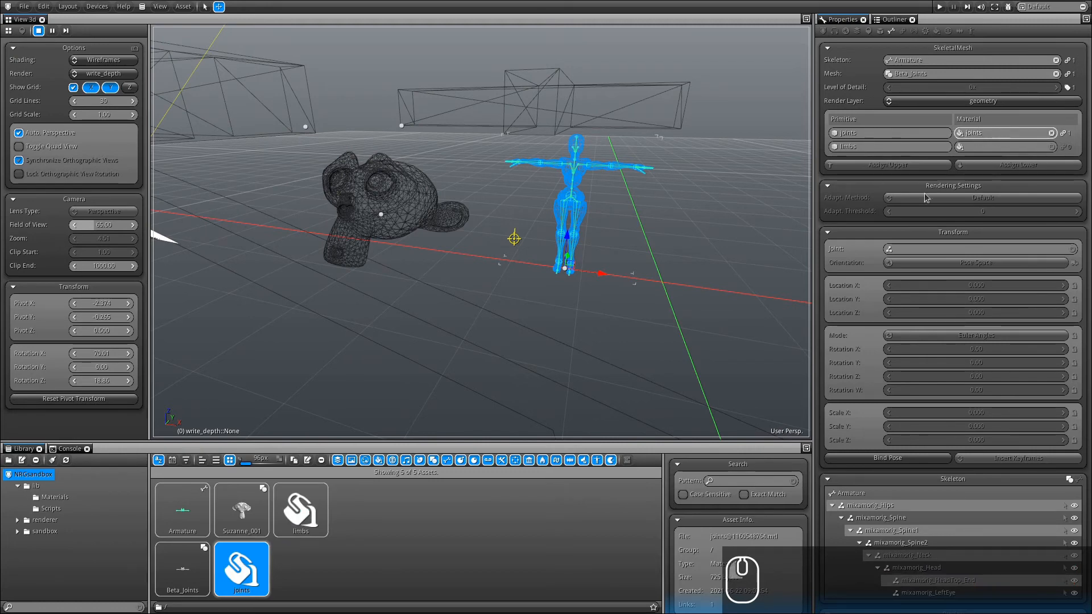
{"action": "left_click_drag", "start_coordinate": [300, 510], "coordinate": [1015, 147]}
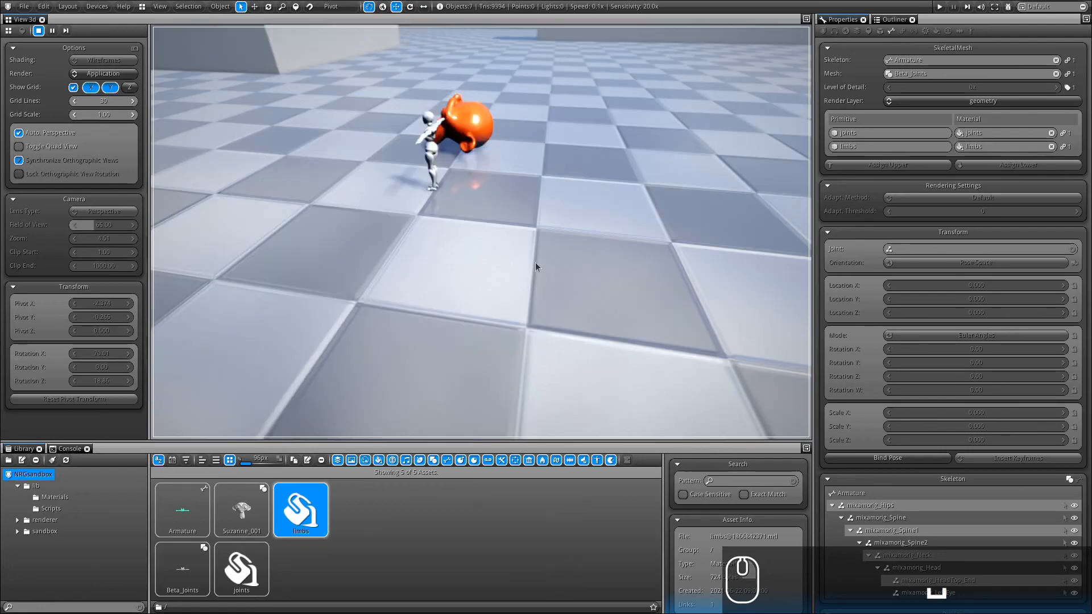
{"action": "key", "text": "w"}
{"action": "left_click_drag", "start_coordinate": [496, 189], "coordinate": [652, 133]}
{"action": "key", "text": "w"}
{"action": "key", "text": "a"}
{"action": "key", "text": "a"}
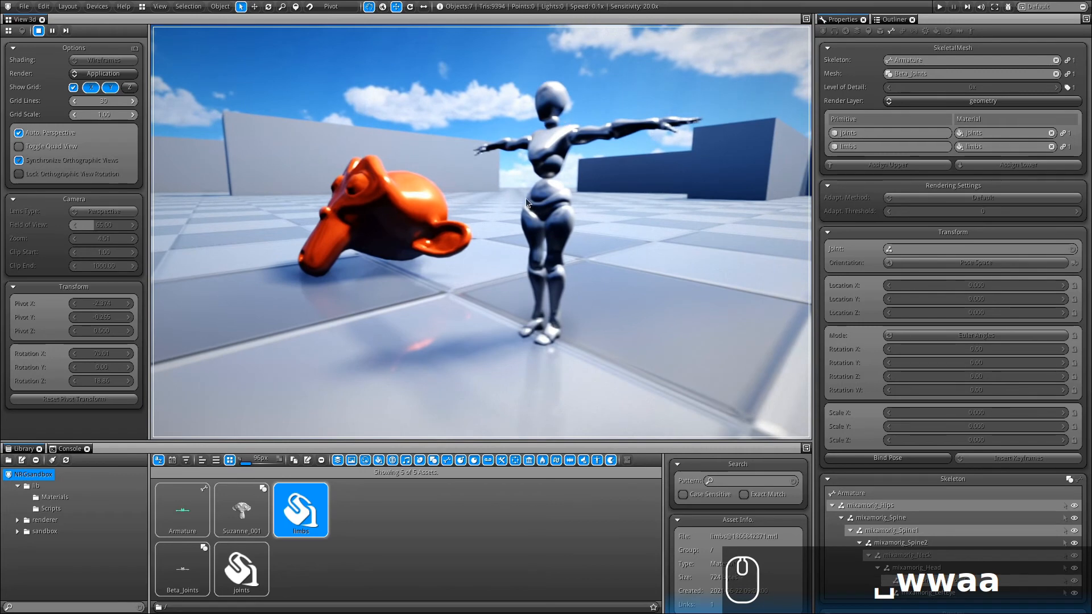
{"action": "left_click_drag", "start_coordinate": [527, 199], "coordinate": [576, 180]}
{"action": "key", "text": "w"}
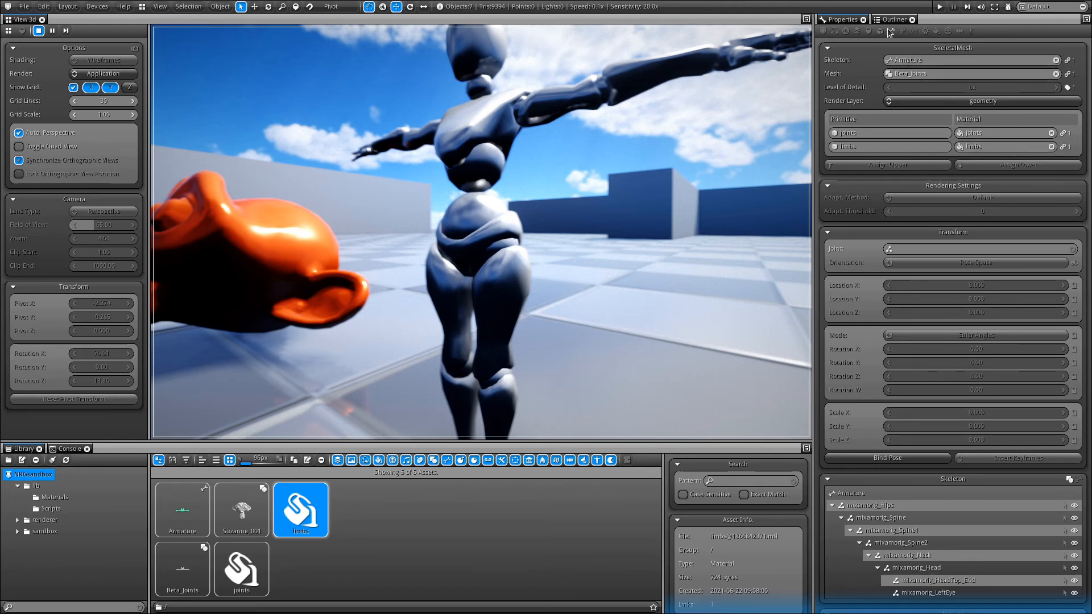
Step: Load the limbs material into the material properties and set its baseColor to white, with red, green and blue at 1.00
{"action": "left_click", "coordinate": [936, 32]}
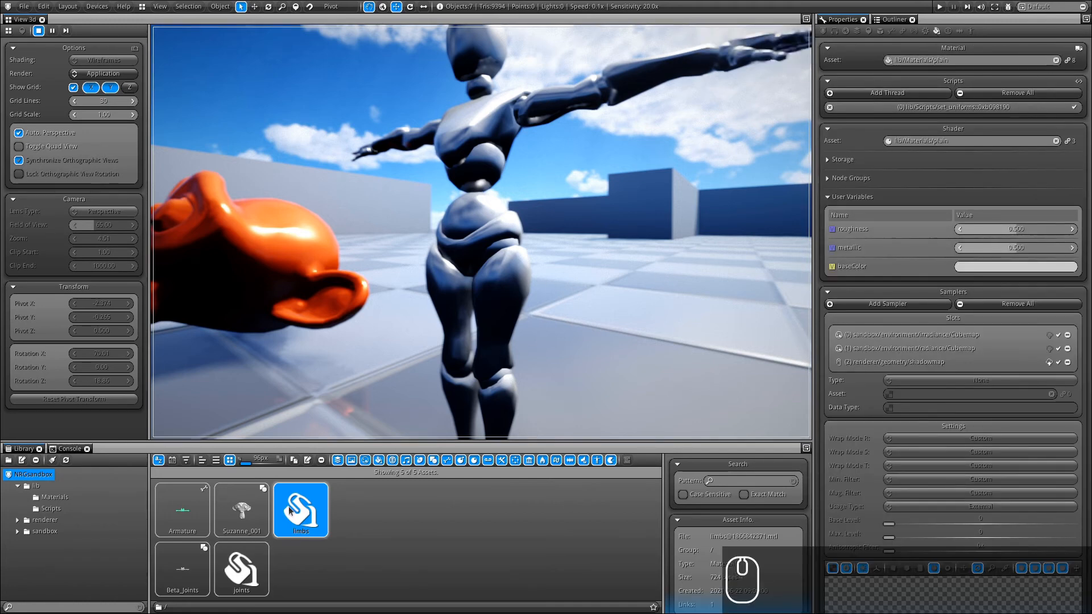
{"action": "left_click_drag", "start_coordinate": [289, 510], "coordinate": [960, 59]}
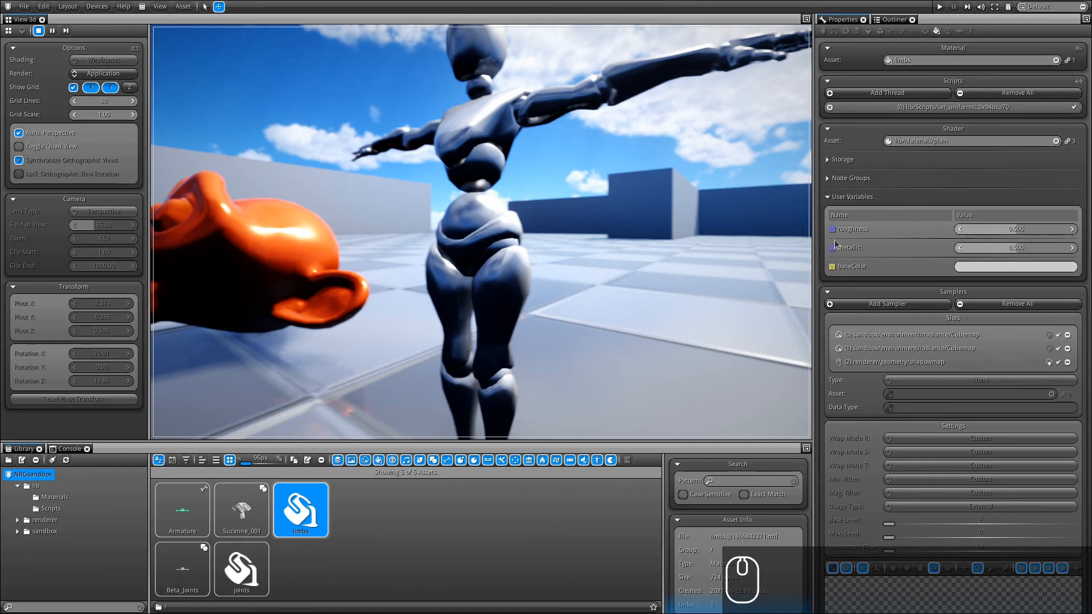
{"action": "left_click", "coordinate": [974, 264]}
{"action": "mouse_move", "coordinate": [919, 299]}
{"action": "left_mouse_down"}
{"action": "mouse_move", "coordinate": [880, 291]}
{"action": "mouse_move", "coordinate": [875, 318]}
{"action": "mouse_move", "coordinate": [892, 330]}
{"action": "mouse_move", "coordinate": [918, 303]}
{"action": "left_mouse_up"}
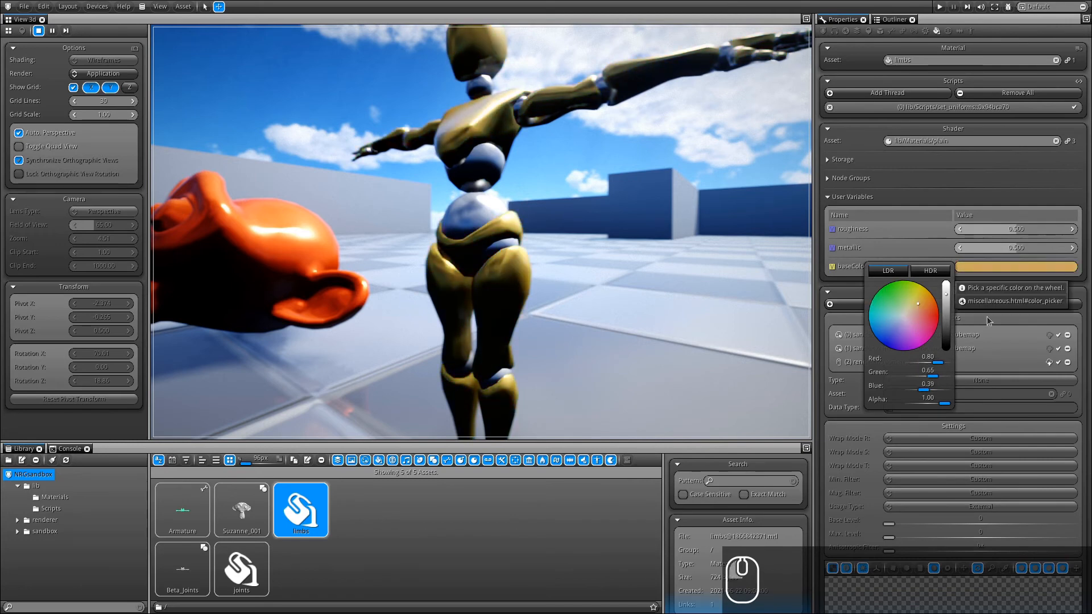
{"action": "left_click", "coordinate": [968, 235]}
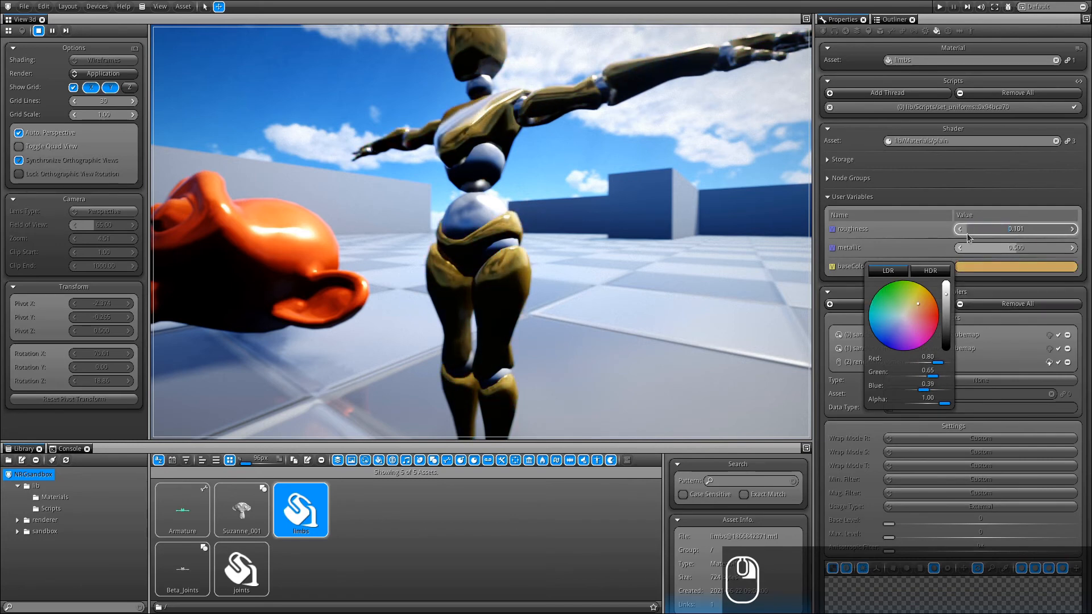
{"action": "right_click_drag", "start_coordinate": [967, 233], "coordinate": [1001, 234]}
{"action": "left_click", "coordinate": [972, 276]}
{"action": "left_click", "coordinate": [991, 272]}
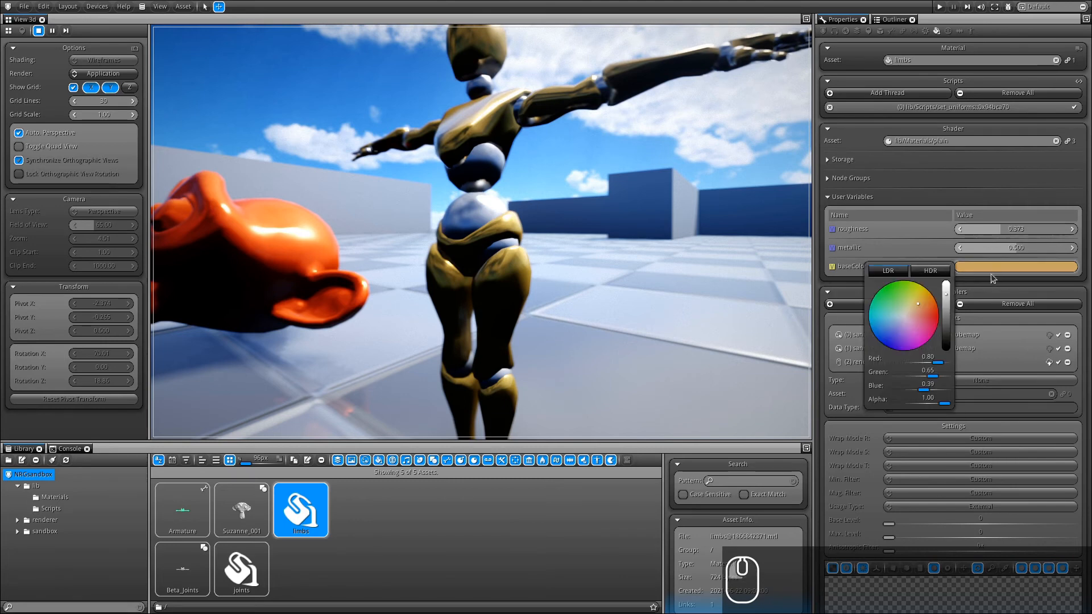
{"action": "left_click_drag", "start_coordinate": [945, 297], "coordinate": [945, 284]}
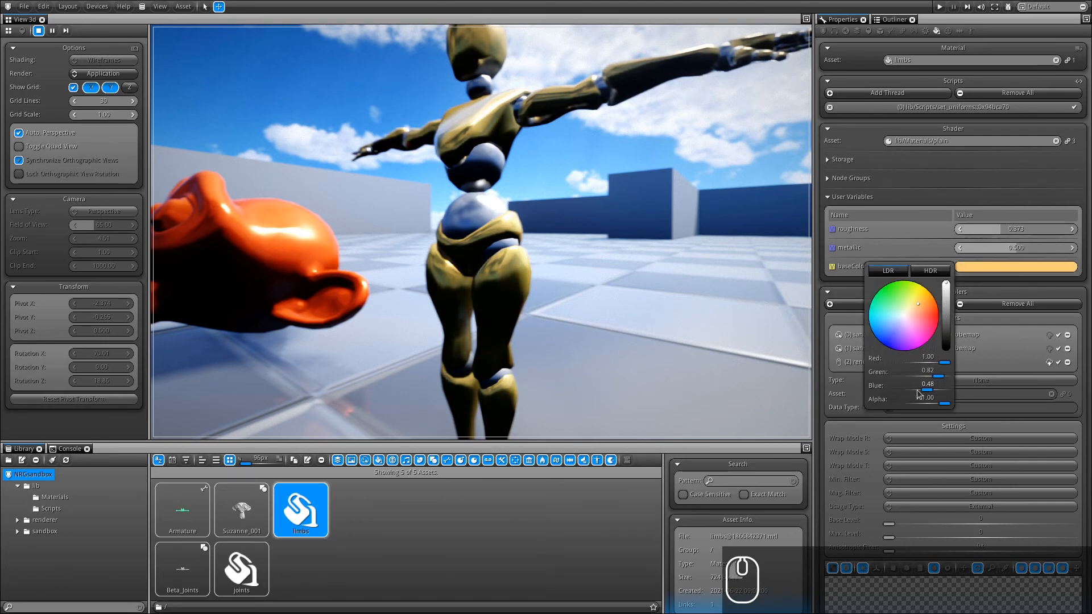
{"action": "left_click_drag", "start_coordinate": [936, 377], "coordinate": [945, 390]}
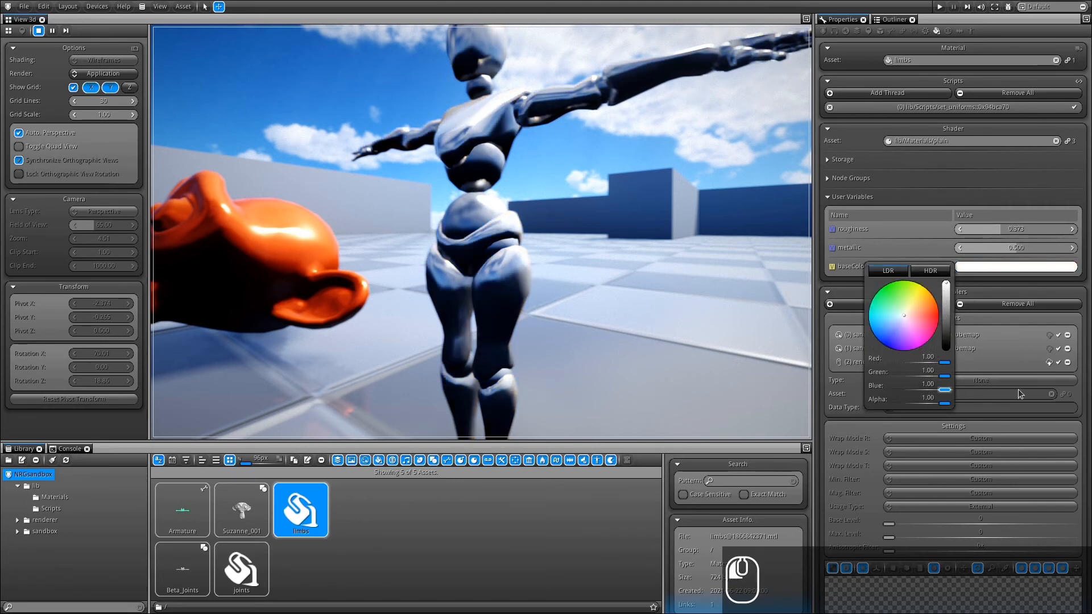
Step: Set the limbs material's metallic to 0.125 and roughness to 0.75
{"action": "mouse_move", "coordinate": [1000, 230]}
{"action": "right_mouse_down"}
{"action": "mouse_move", "coordinate": [956, 232]}
{"action": "mouse_move", "coordinate": [1059, 239]}
{"action": "mouse_move", "coordinate": [953, 249]}
{"action": "mouse_move", "coordinate": [1034, 249]}
{"action": "right_mouse_up"}
{"action": "type", "text": "0.125"}
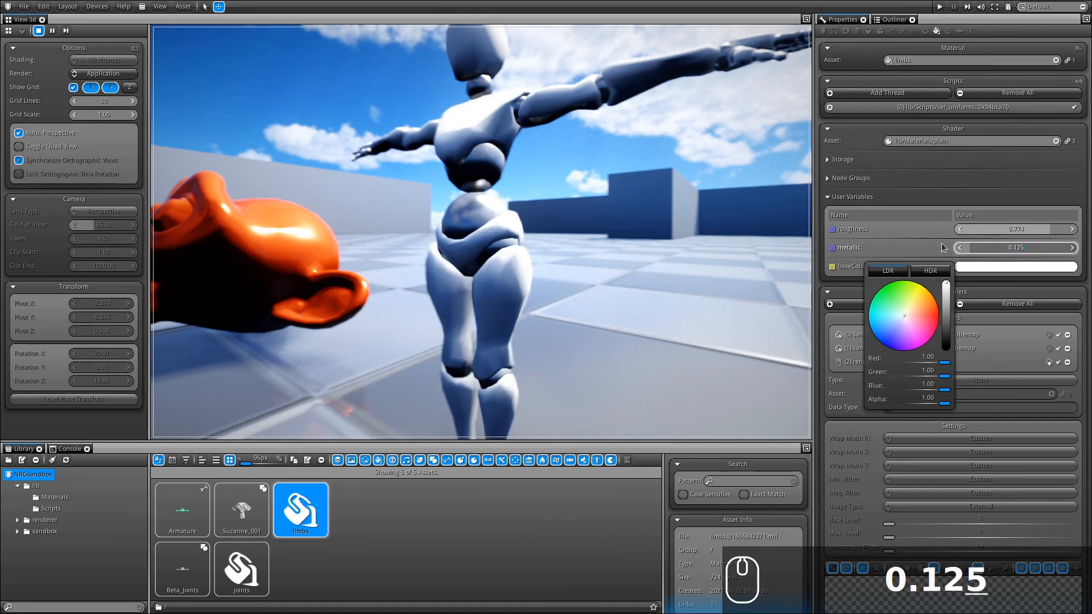
{"action": "key", "text": "Return"}
{"action": "left_click", "coordinate": [1023, 231]}
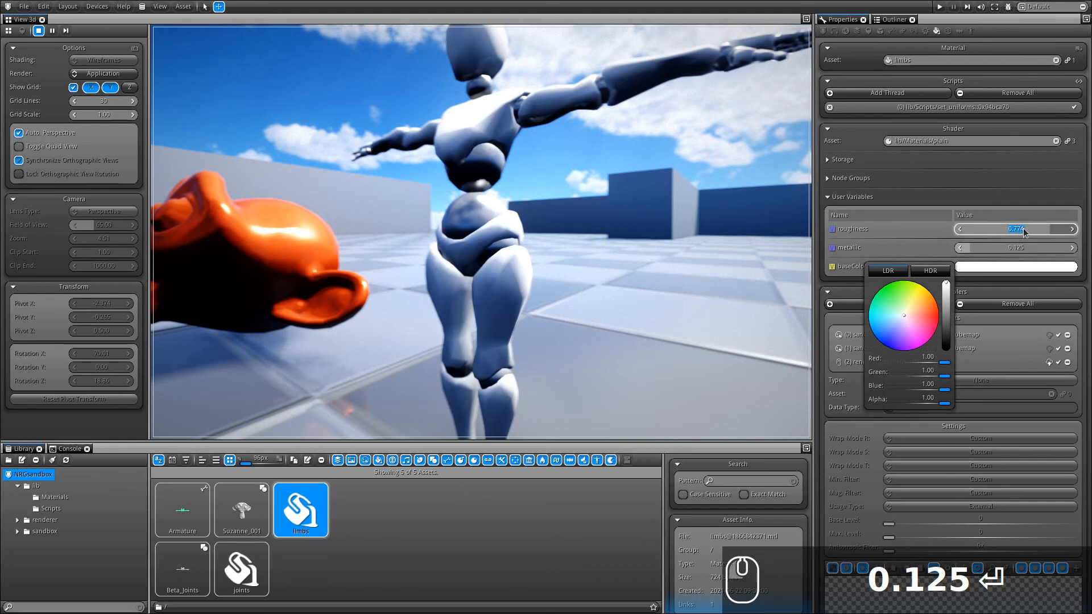
{"action": "type", "text": "0.75"}
{"action": "key", "text": "Return"}
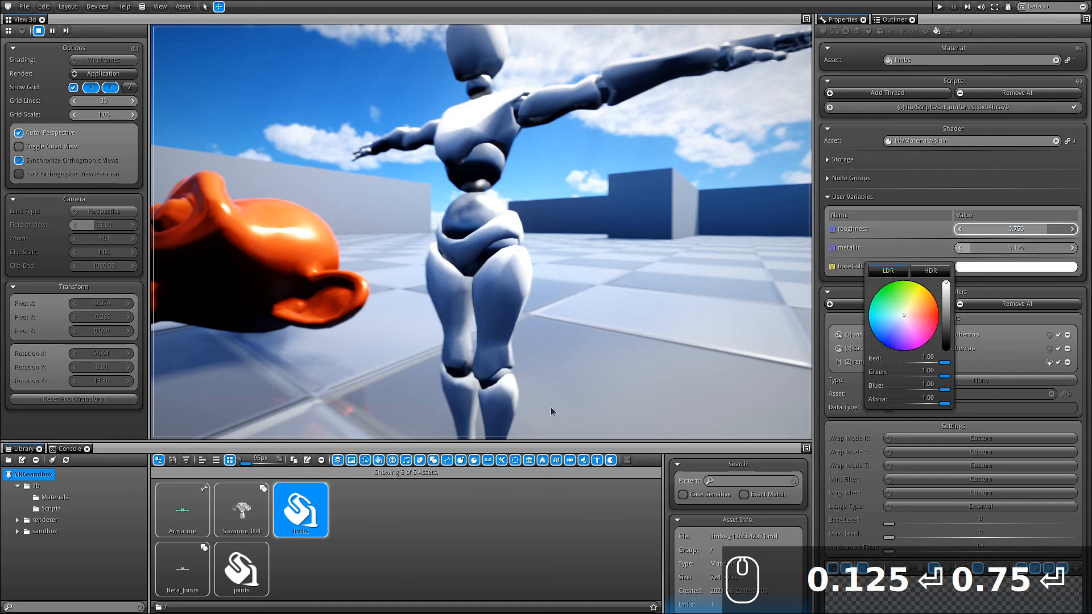
Step: Load the joints material into the material properties and darken its baseColor to a grey of 0.16
{"action": "left_click_drag", "start_coordinate": [241, 568], "coordinate": [972, 60]}
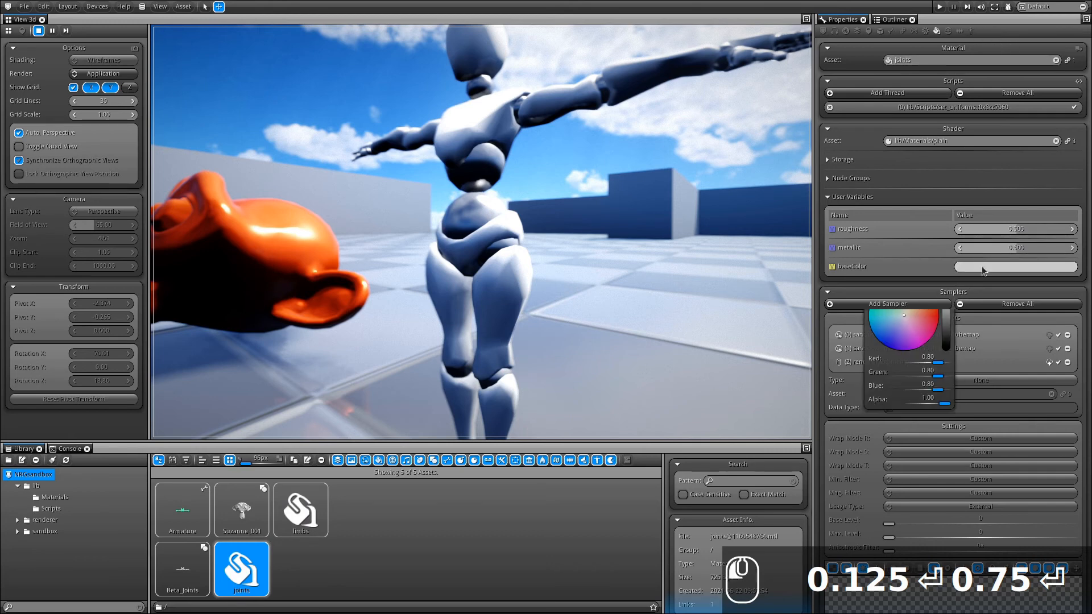
{"action": "left_click_drag", "start_coordinate": [946, 288], "coordinate": [944, 339]}
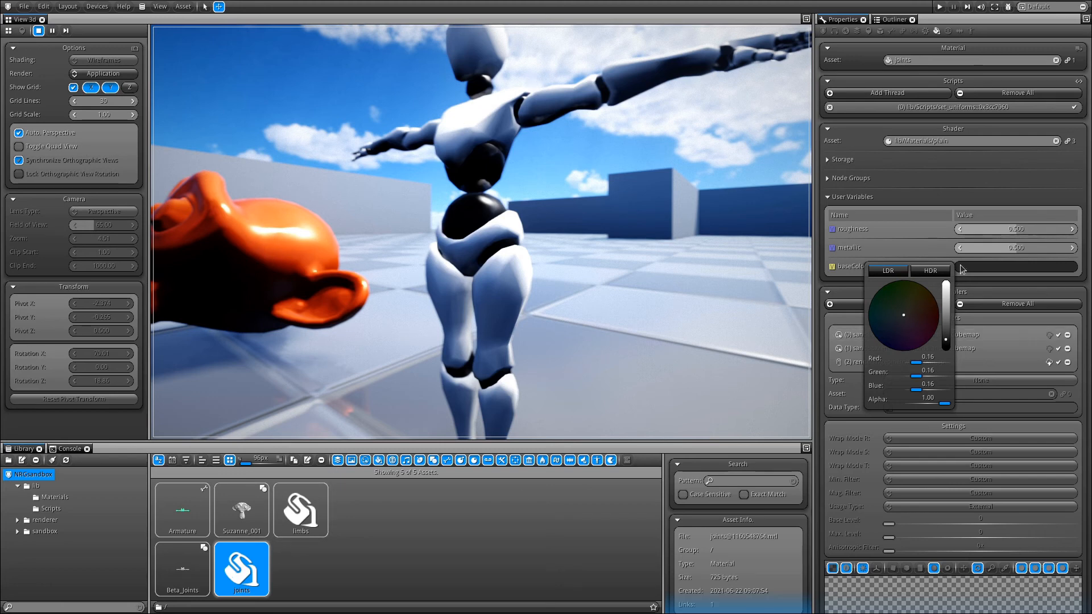
Step: Set the joints material's metallic to 0.625 and roughness to 0.125
{"action": "left_click", "coordinate": [999, 237]}
{"action": "left_click_drag", "start_coordinate": [1000, 238], "coordinate": [970, 239]}
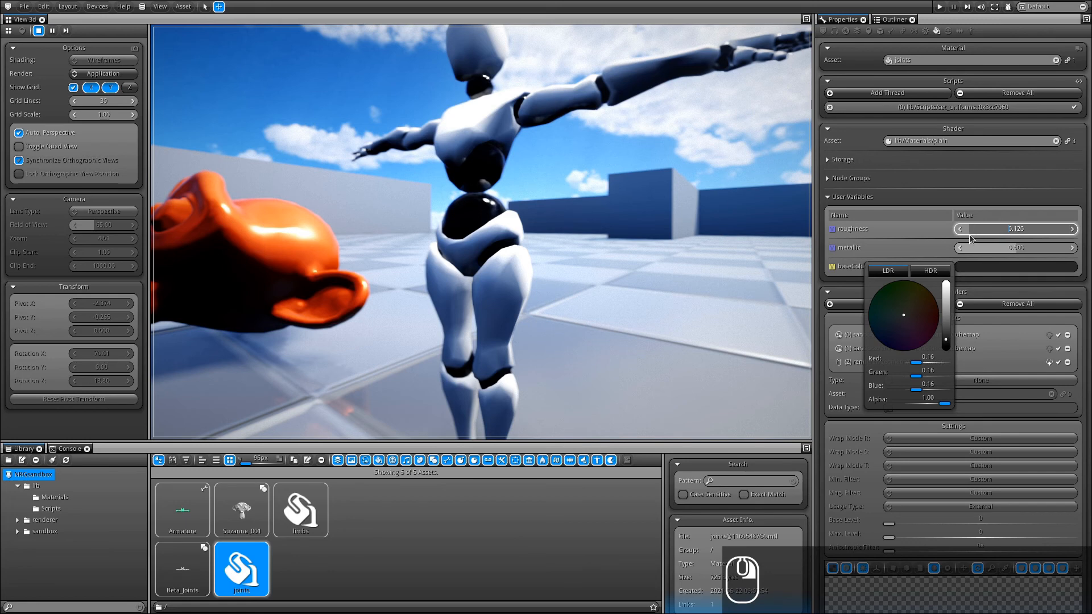
{"action": "right_click_drag", "start_coordinate": [973, 234], "coordinate": [1024, 248]}
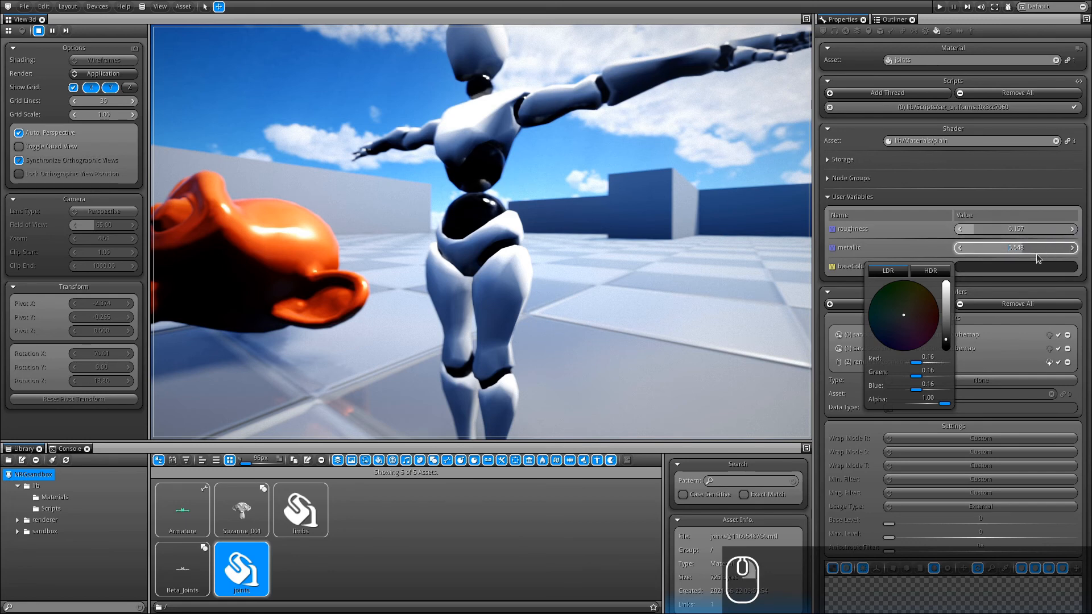
{"action": "left_click_drag", "start_coordinate": [1037, 251], "coordinate": [985, 251]}
{"action": "type", "text": "0."}
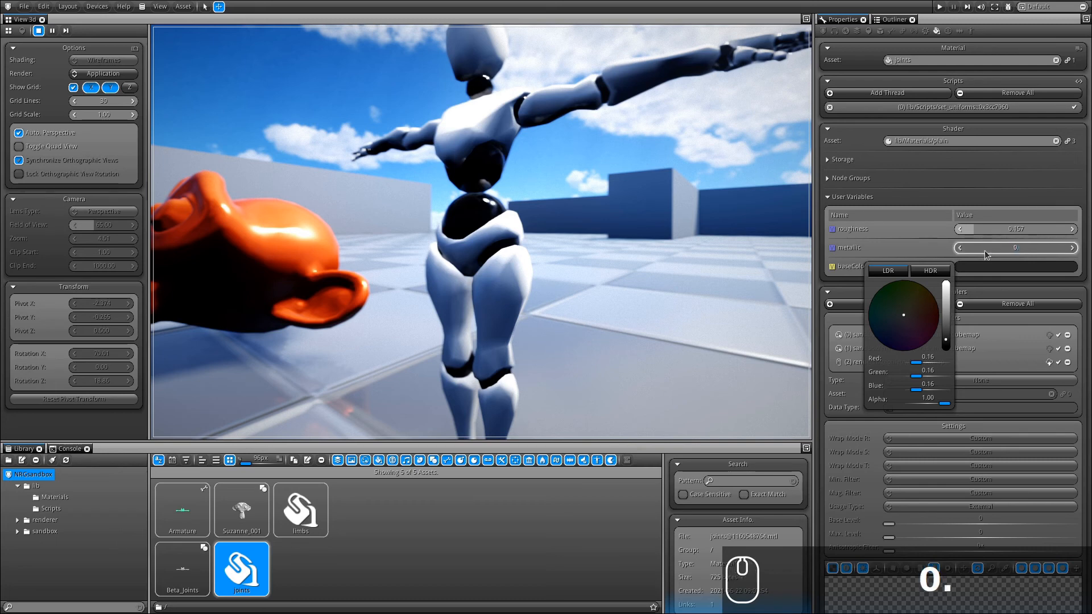
{"action": "type", "text": "625"}
{"action": "key", "text": "Return"}
{"action": "left_click", "coordinate": [1039, 234]}
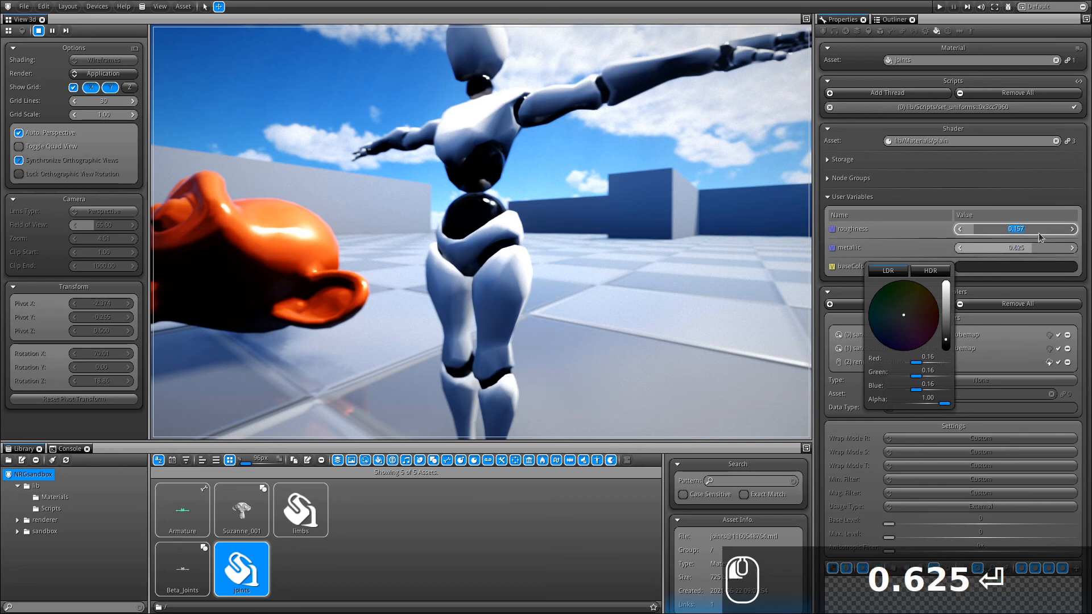
{"action": "type", "text": "0.125"}
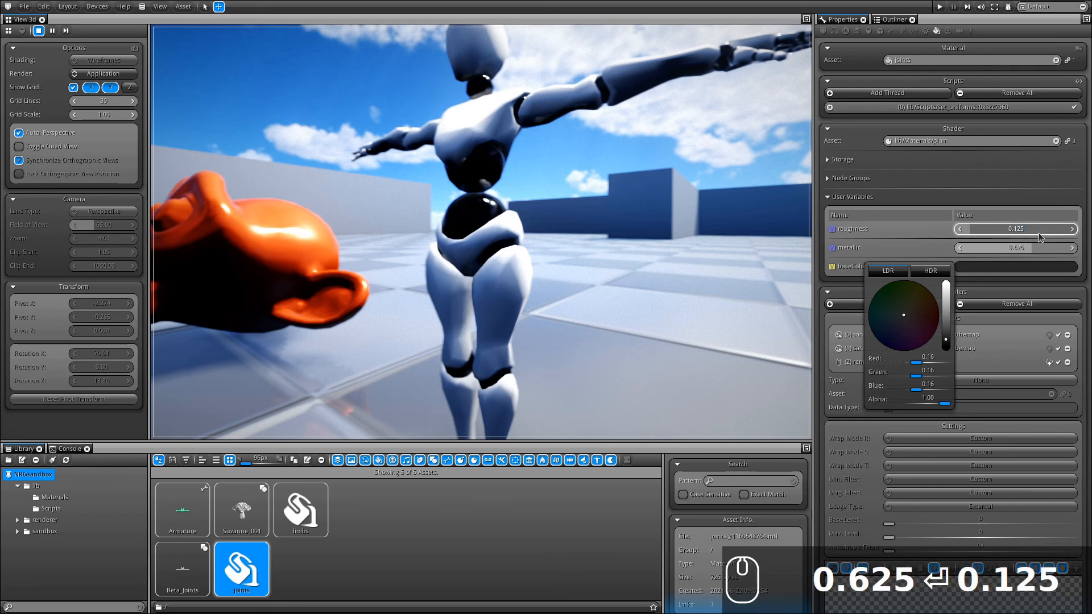
{"action": "key", "text": "Return"}
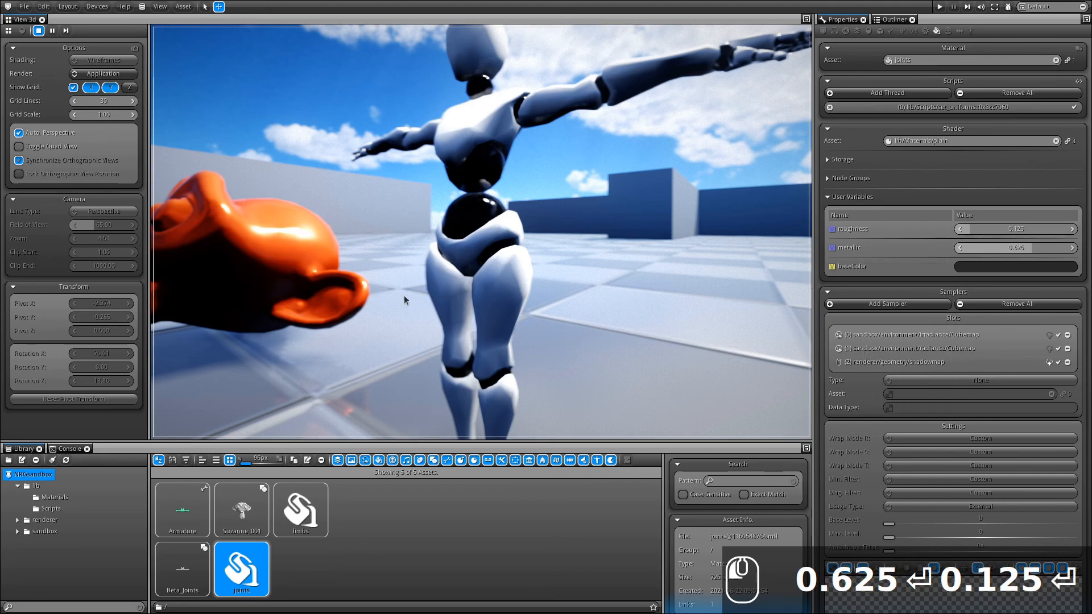
Step: Enlarge the library editor area and add a Timeline editor to it
{"action": "key", "text": "s"}
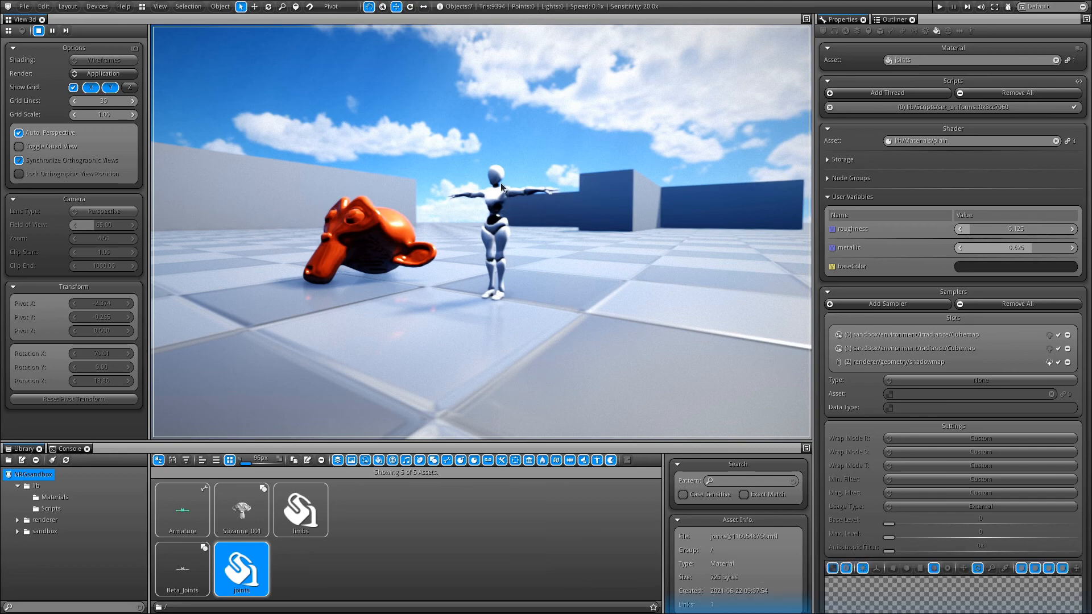
{"action": "left_click_drag", "start_coordinate": [513, 237], "coordinate": [503, 264]}
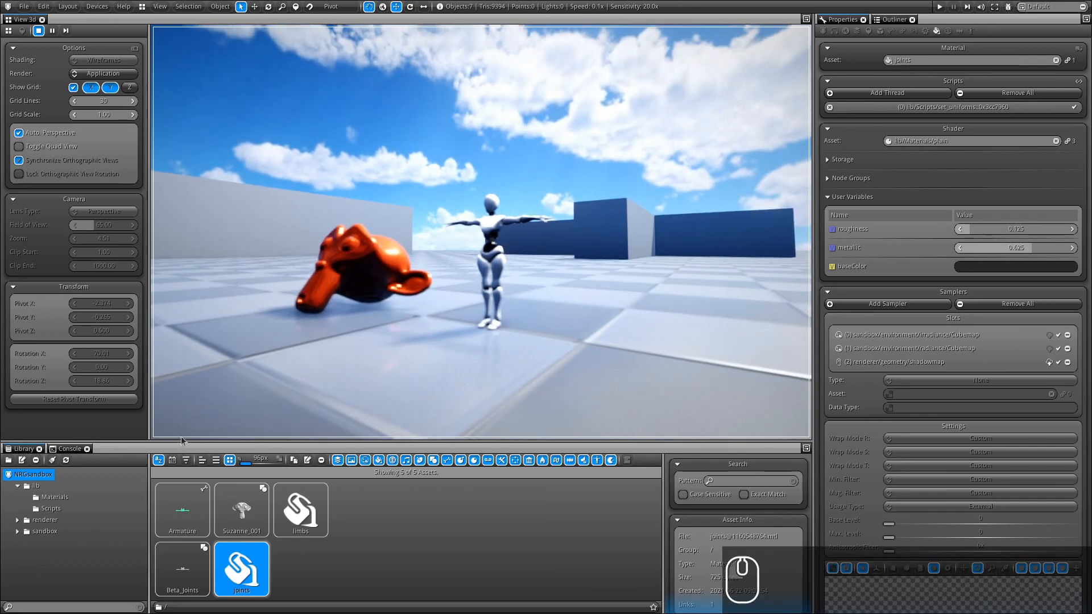
{"action": "left_click_drag", "start_coordinate": [181, 447], "coordinate": [808, 352]}
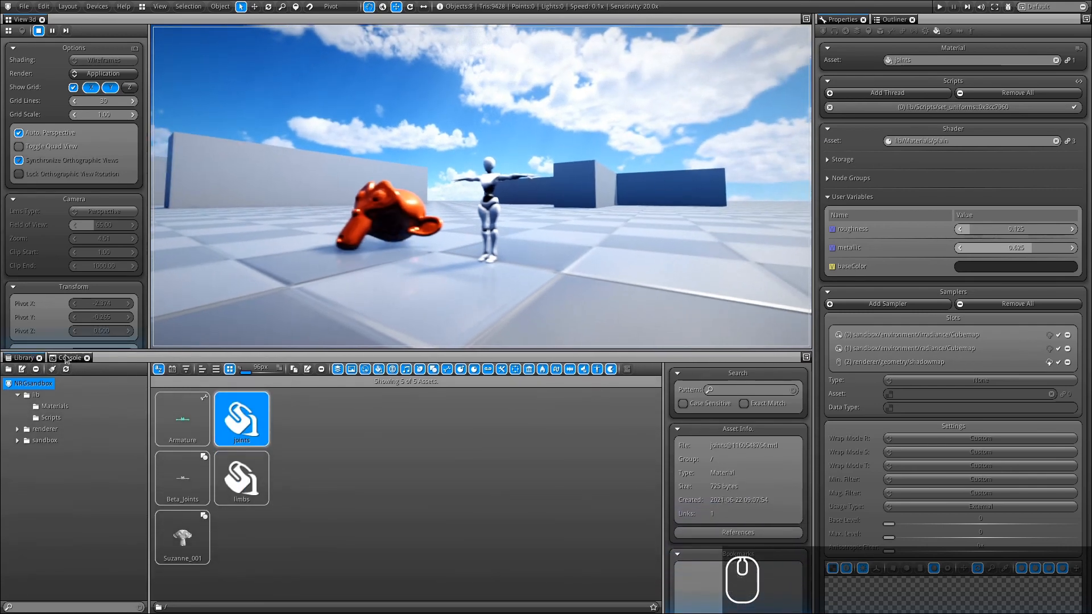
{"action": "left_click", "coordinate": [806, 357]}
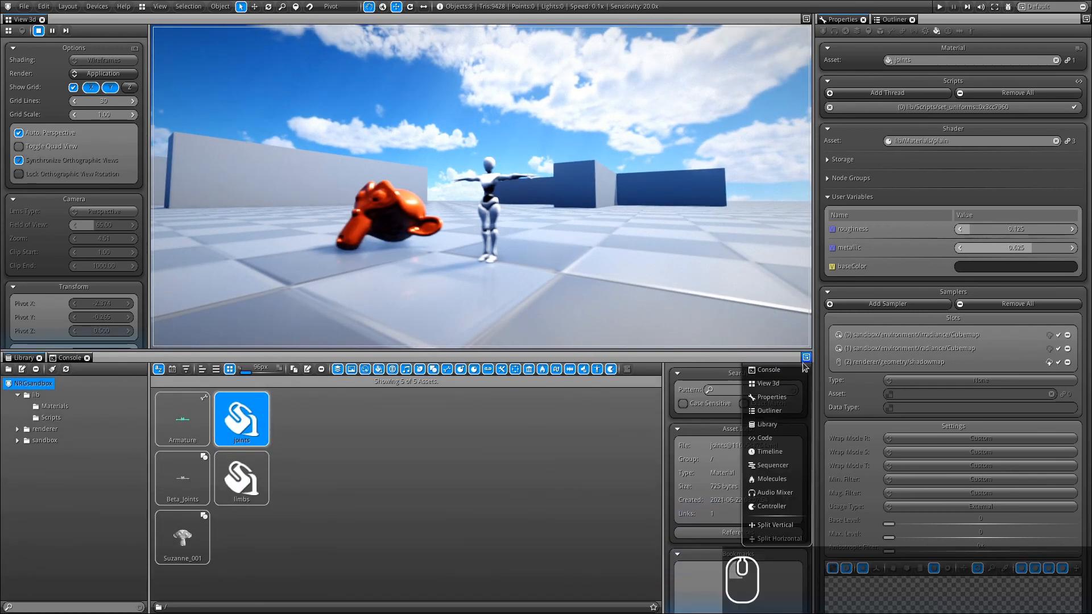
{"action": "left_click", "coordinate": [773, 455]}
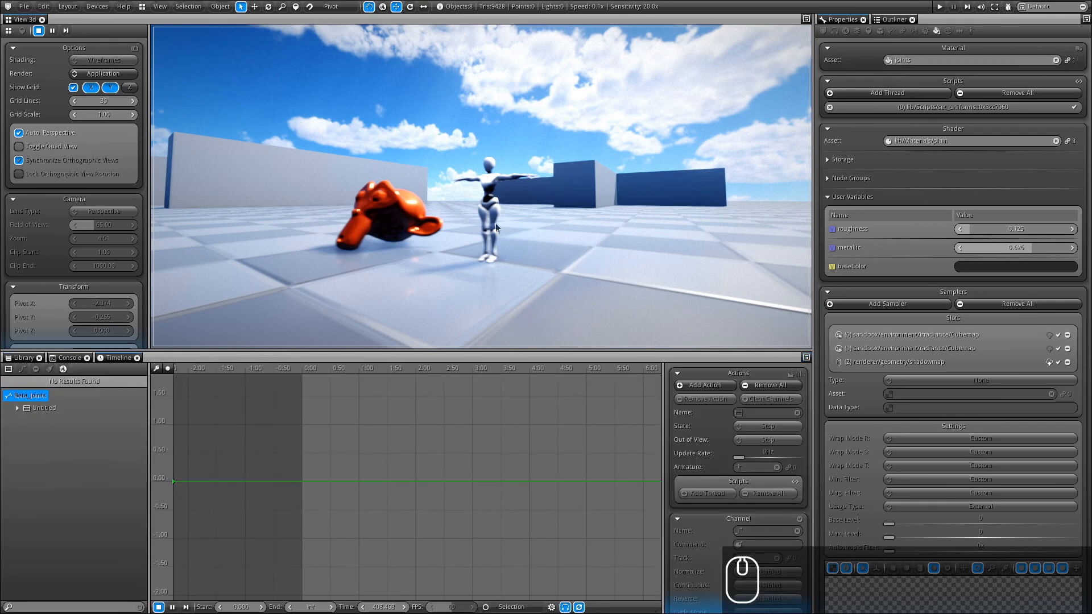
Step: Display the geometry layer and set the state of the Beta_Joints character's Untitled action to Play
{"action": "left_click", "coordinate": [336, 309]}
{"action": "key", "text": "shift+2"}
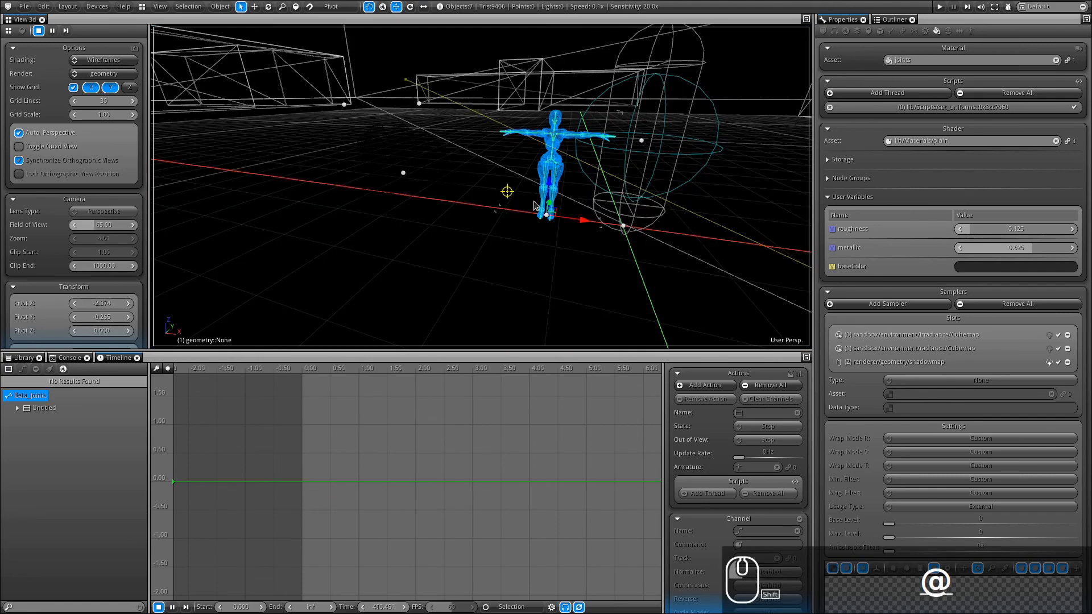
{"action": "left_click_drag", "start_coordinate": [570, 180], "coordinate": [415, 179], "text": "alt"}
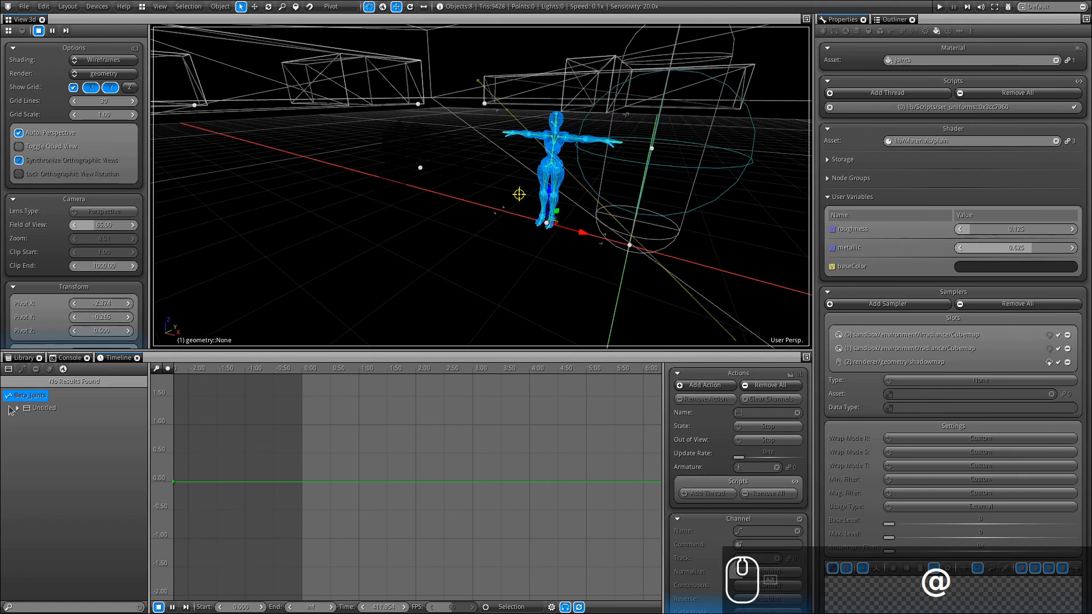
{"action": "left_click", "coordinate": [42, 409]}
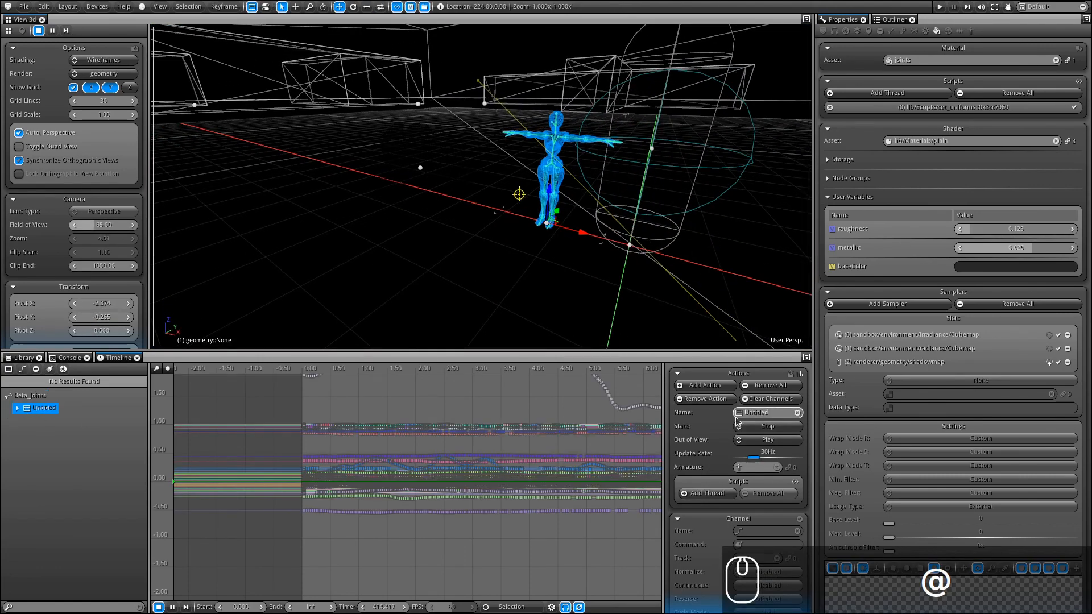
{"action": "left_click", "coordinate": [768, 426]}
{"action": "left_click", "coordinate": [759, 447]}
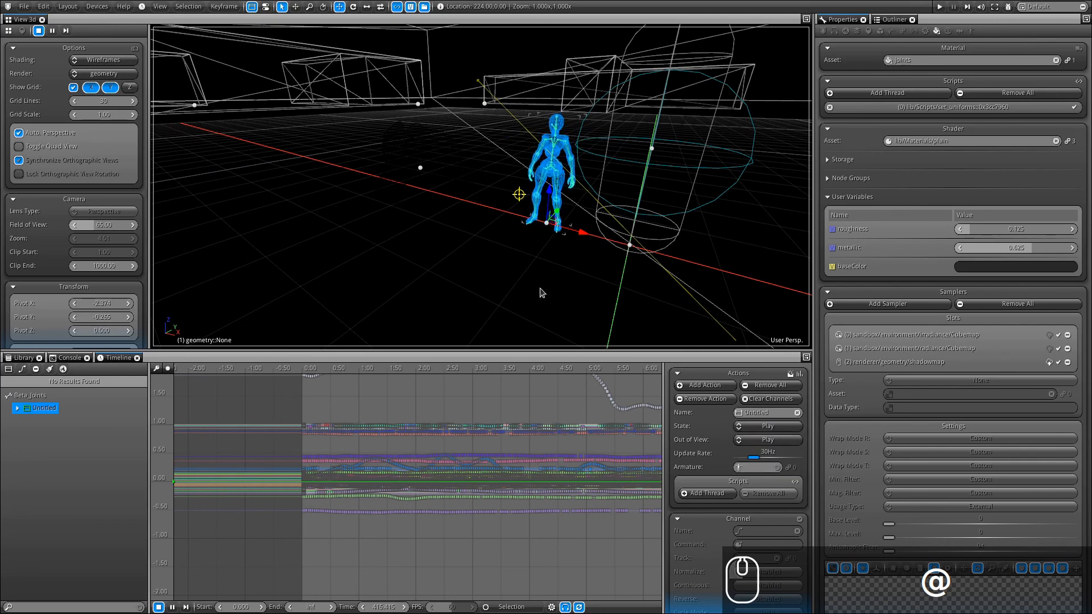
Step: Examine the animated character beside Suzanne from several angles in the rendered view
{"action": "key", "text": "space"}
{"action": "key", "text": "w"}
{"action": "key", "text": "s"}
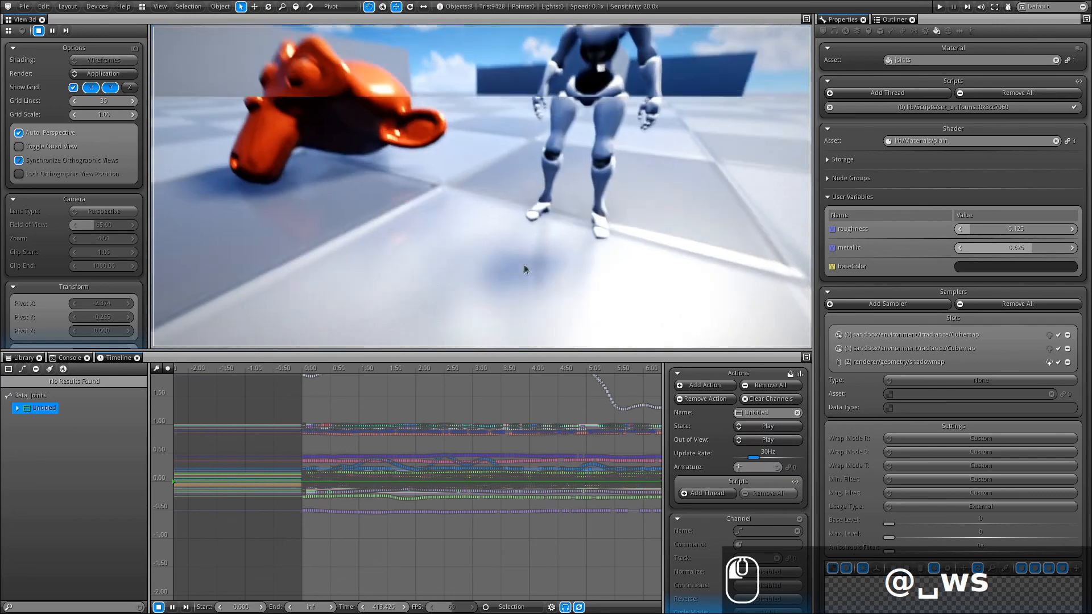
{"action": "key", "text": "s"}
{"action": "key", "text": "d"}
{"action": "key", "text": "w"}
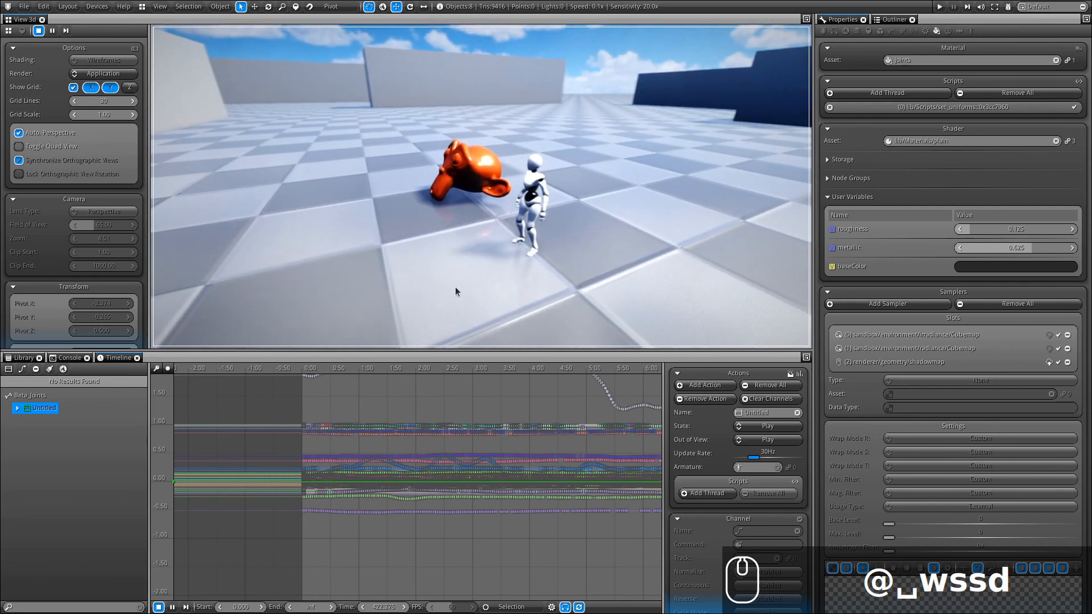
{"action": "left_click_drag", "start_coordinate": [455, 287], "coordinate": [480, 259]}
{"action": "key", "text": "d"}
{"action": "key", "text": "s"}
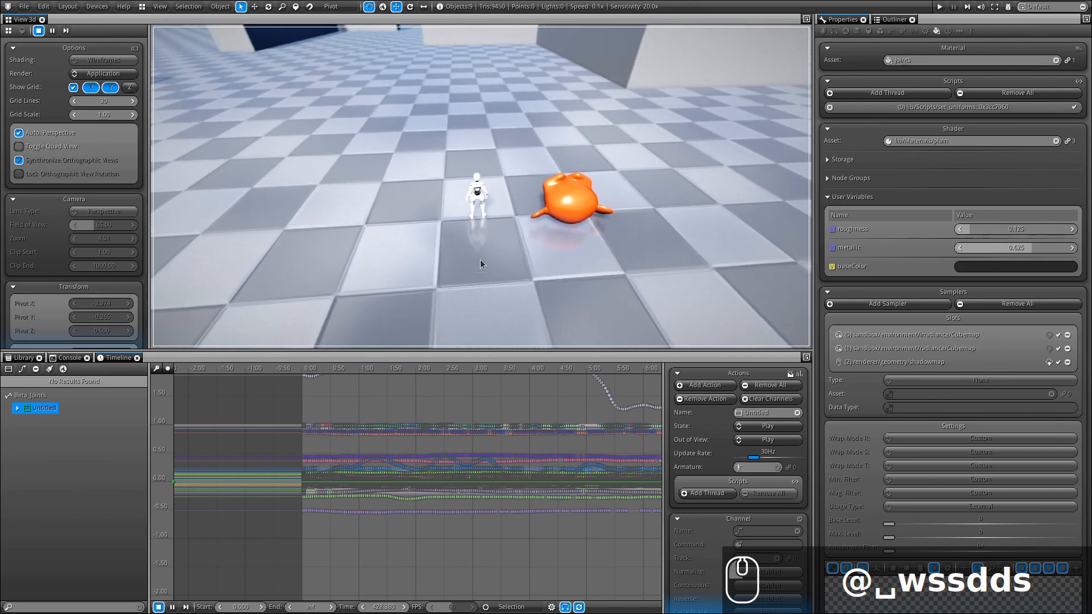